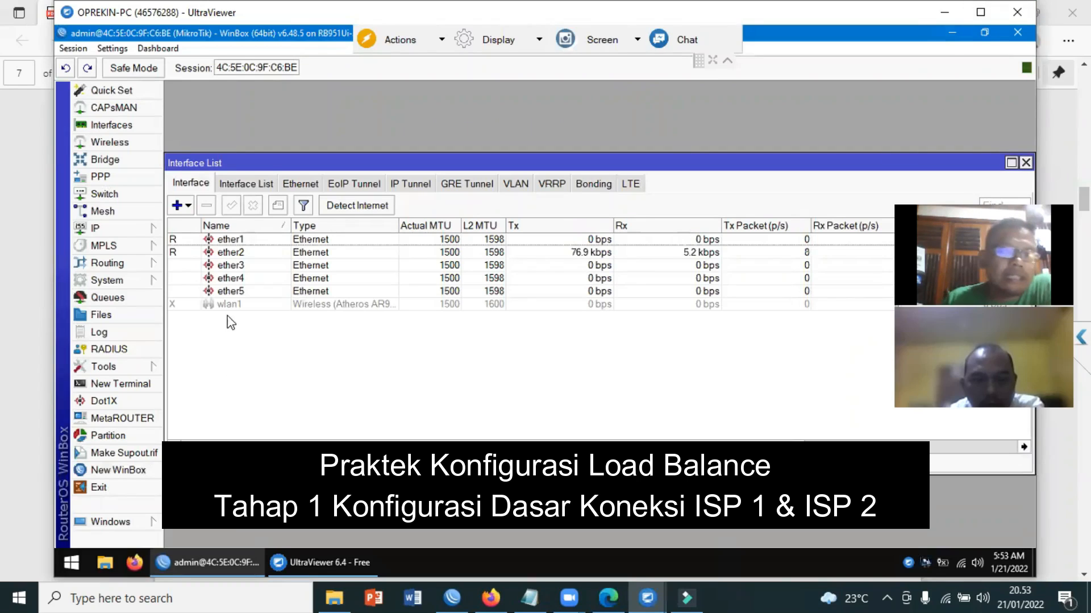
Step: Rename the ether1 interface to "1. Internet Via Kabel"
double_click(238, 239)
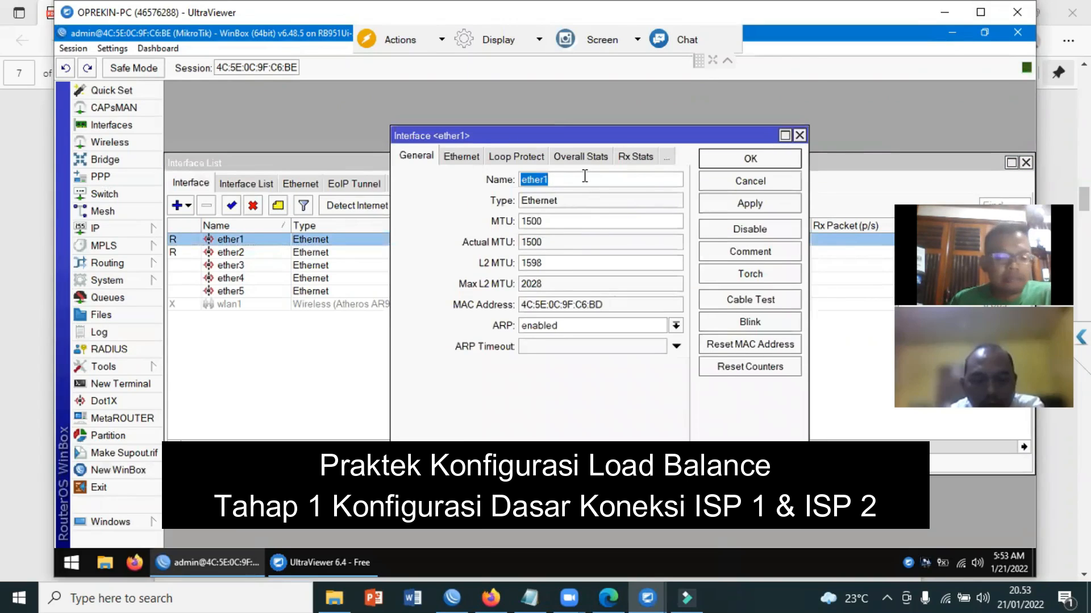
type("1. Internet Via ")
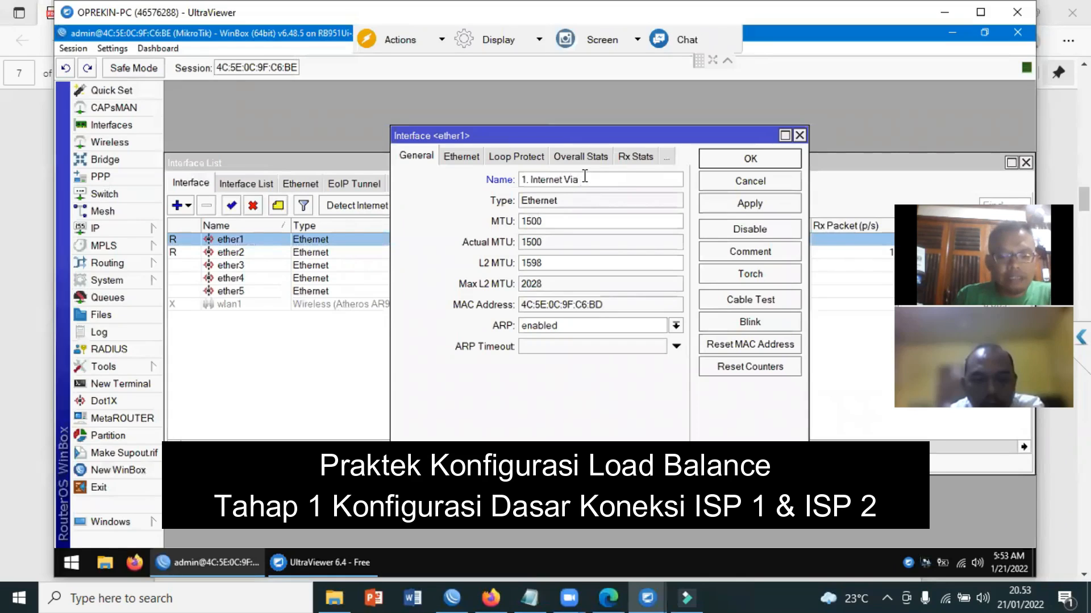
type("Lab")
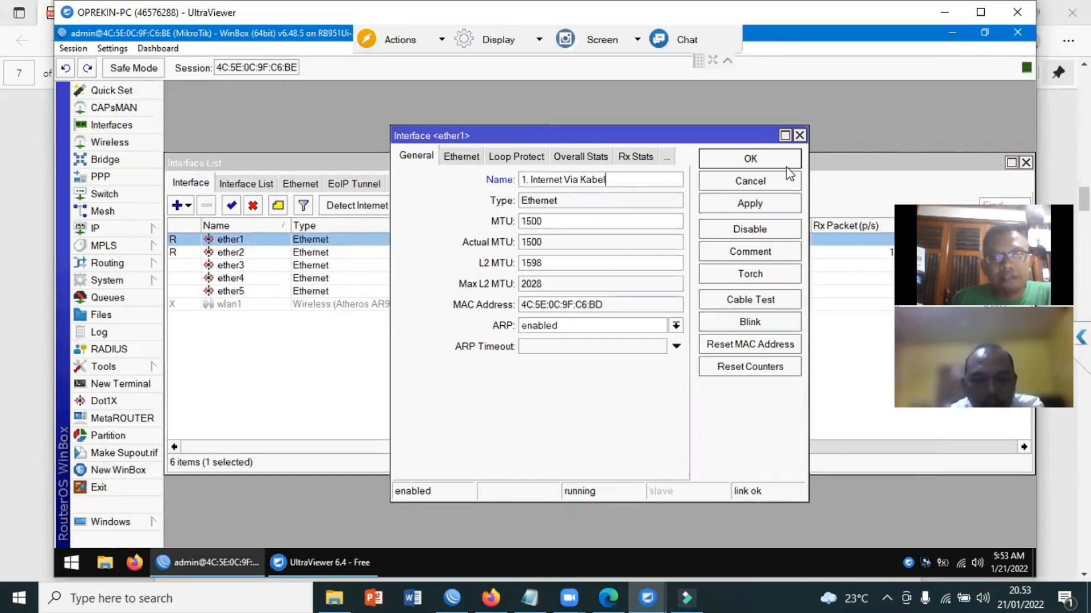
left_click(788, 167)
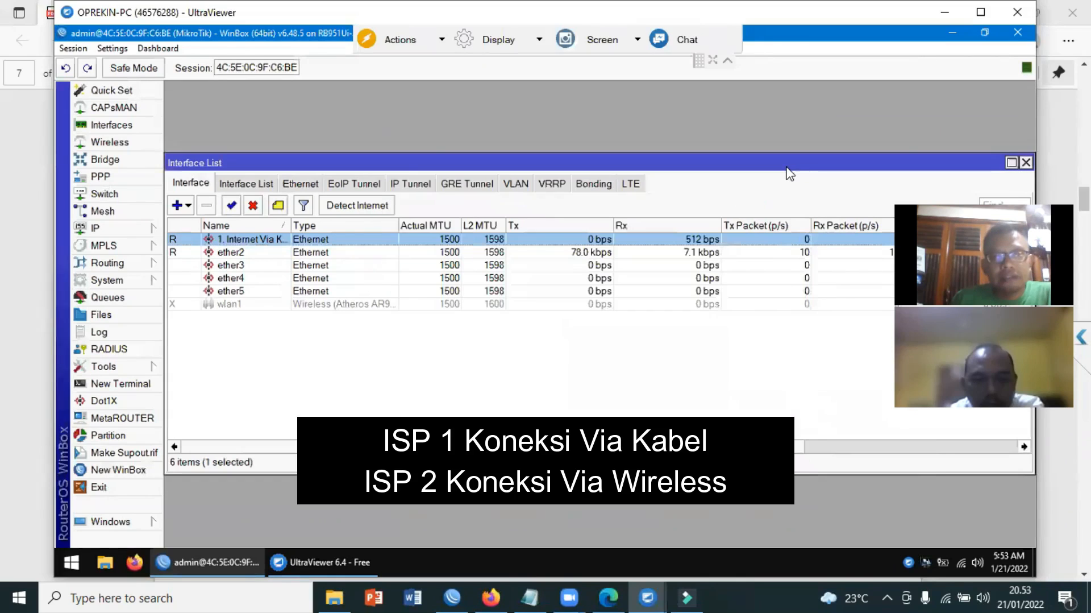
Step: Rename the ether2 interface to "2. Local"
left_click(259, 305)
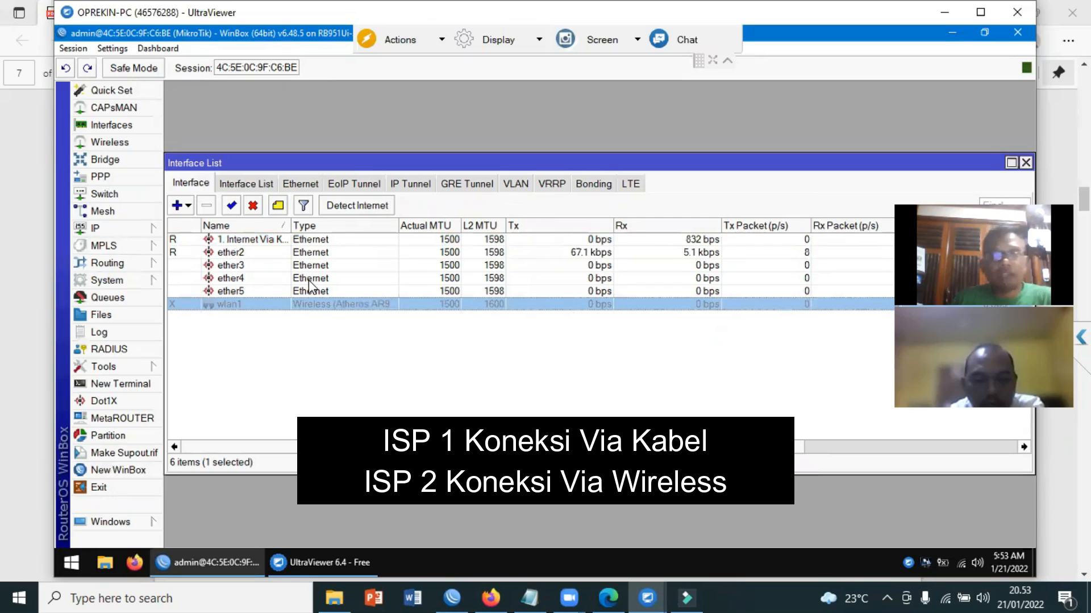
left_click(258, 253)
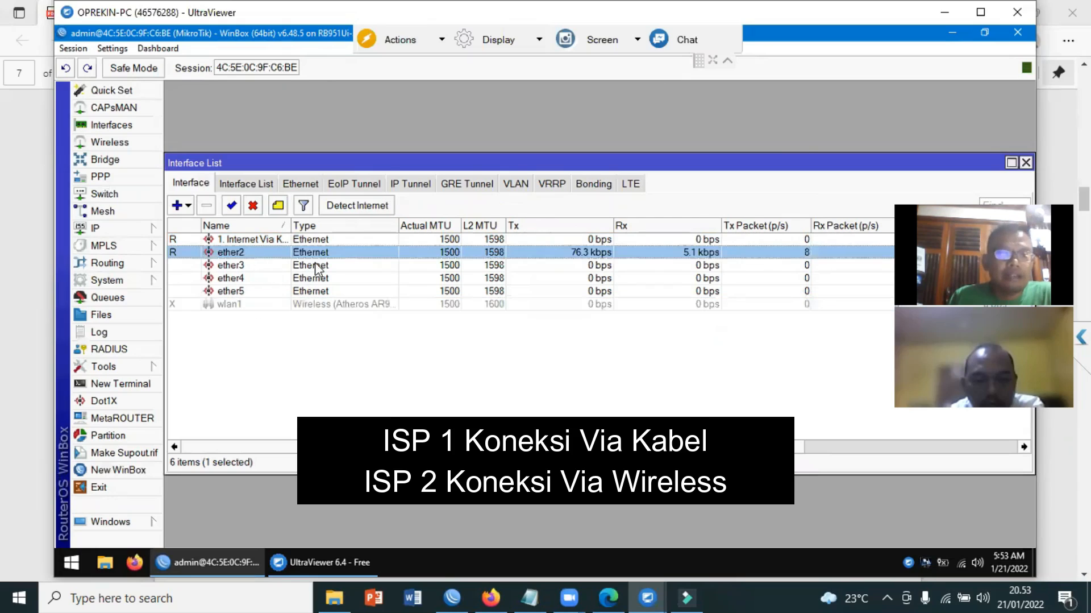
type("2. Loc")
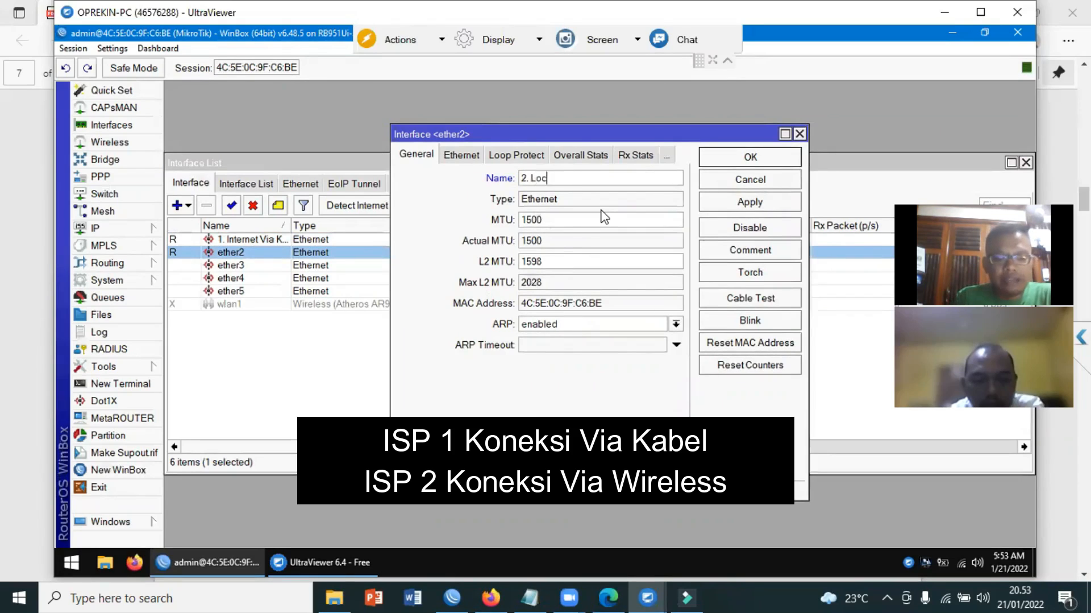
type("al")
left_click(772, 157)
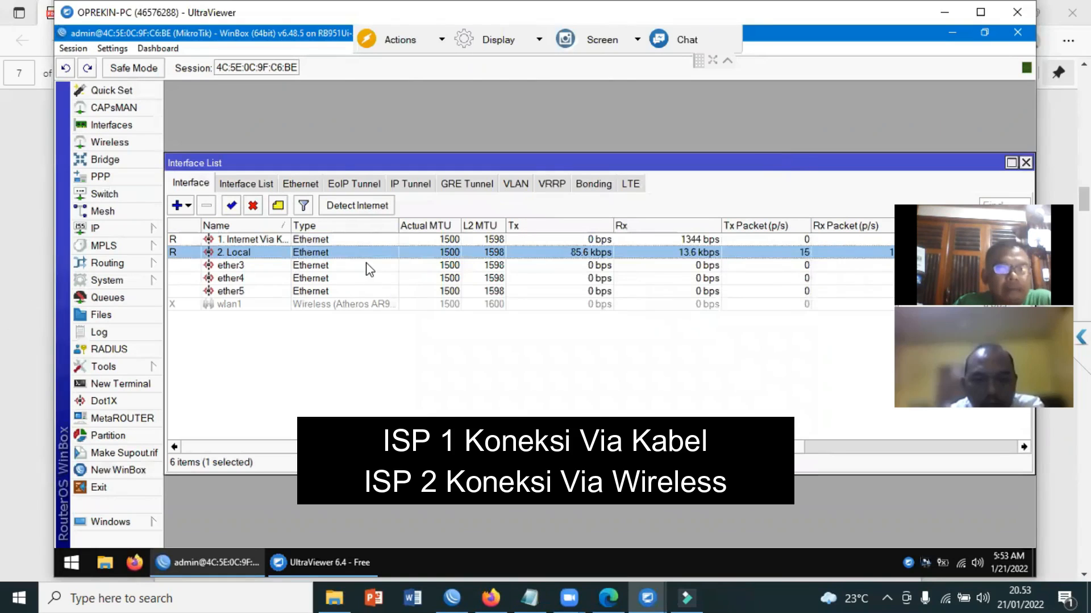
Step: Add the IP address 192.168.1.10/24 to the "1. Internet Via Kabel" interface
left_click(93, 230)
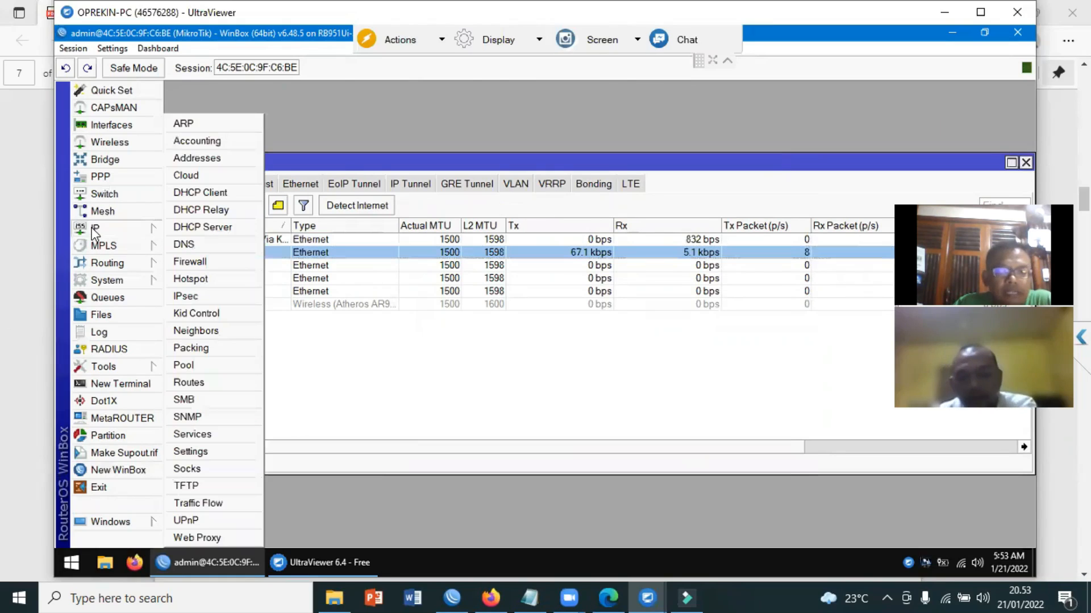
left_click(213, 165)
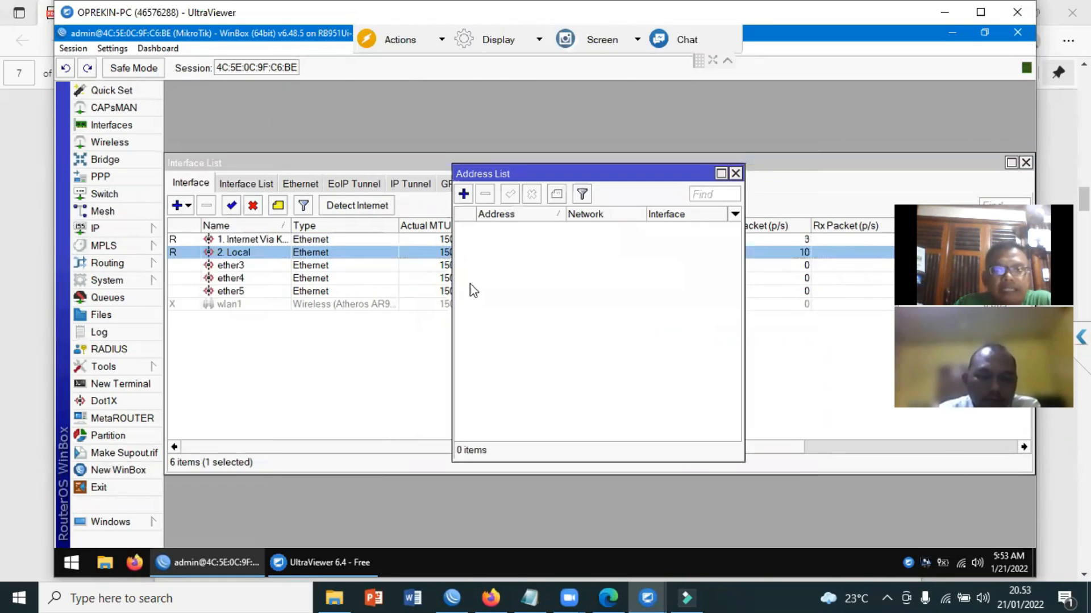
left_click(464, 194)
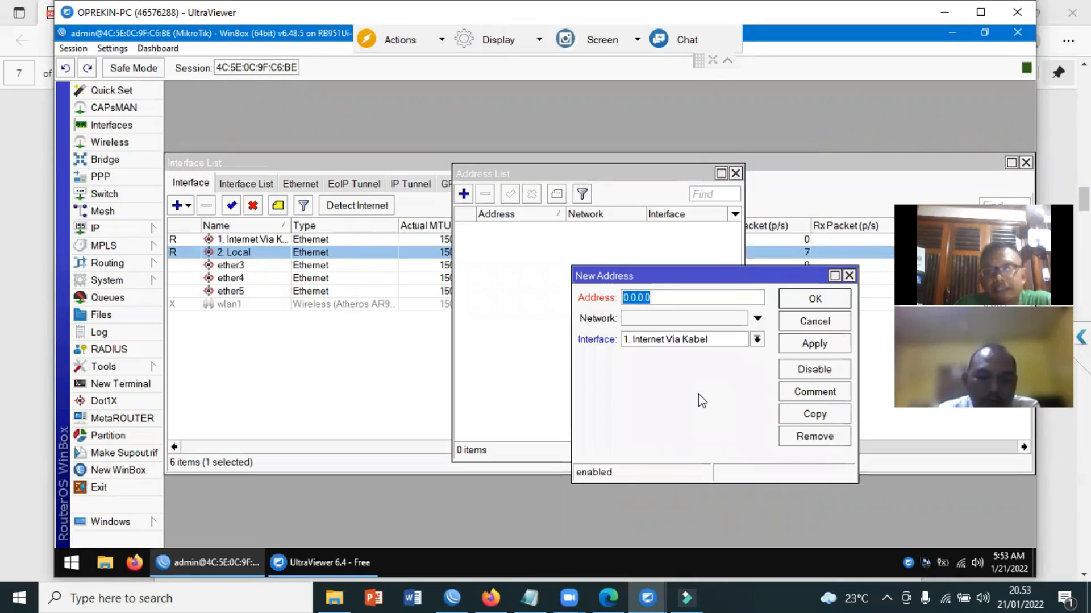
type("192.168.1.")
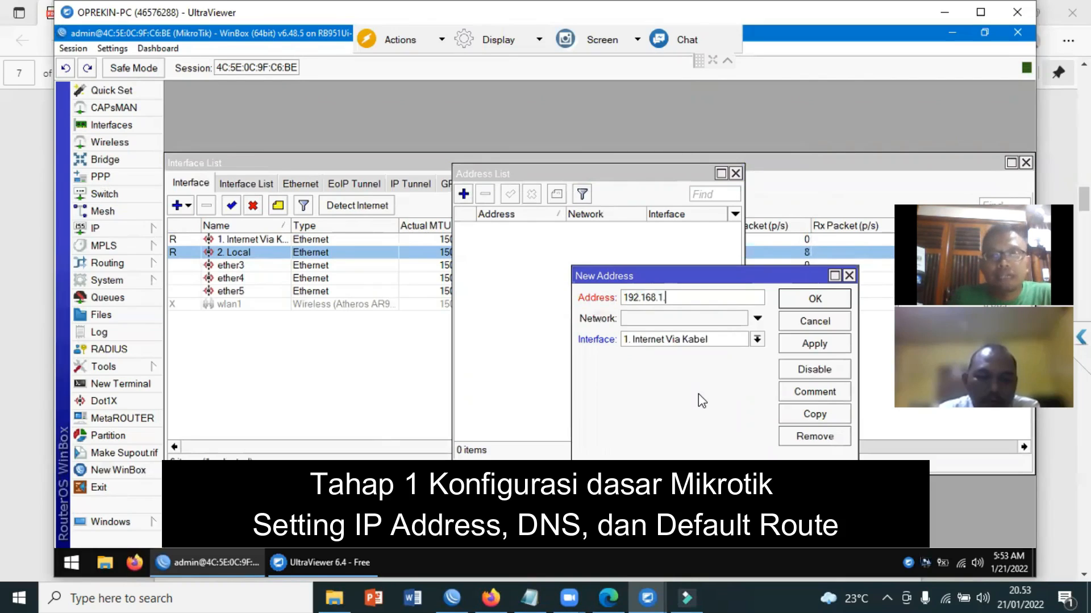
type("10/24")
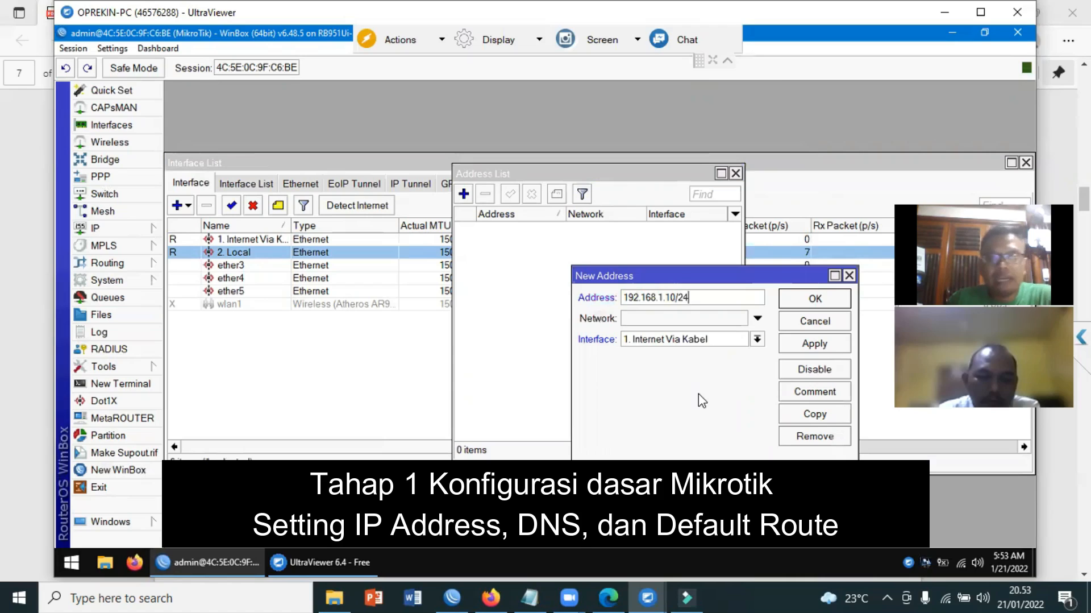
left_click(757, 340)
left_click(690, 355)
left_click(807, 344)
left_click(828, 300)
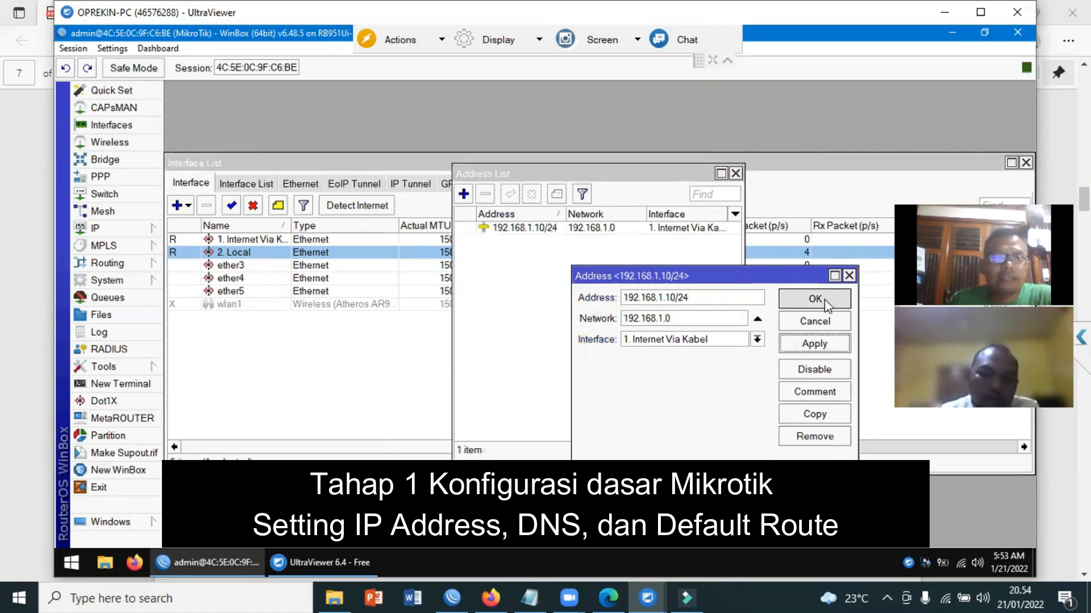
Step: Zoom in the router management interface so its text and windows are larger
left_click(71, 50)
mouse_move(115, 50)
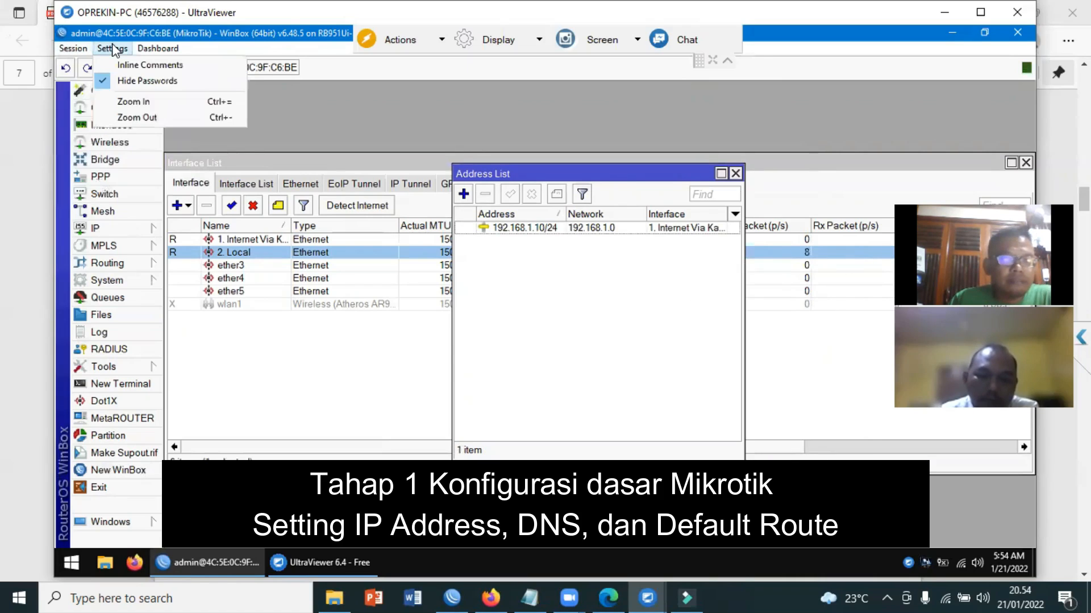
left_click(157, 101)
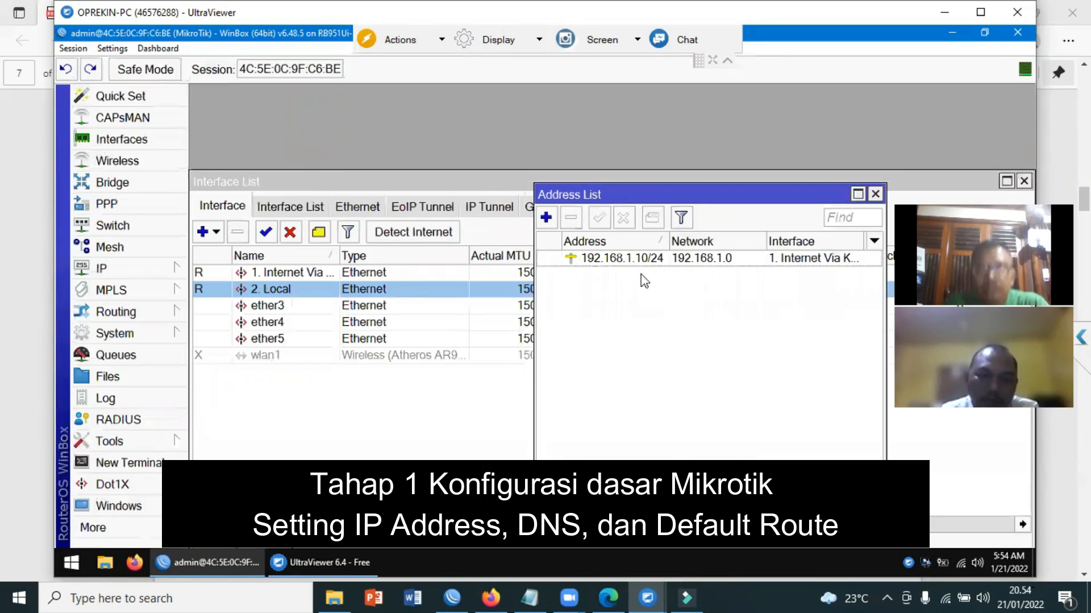
Step: Add the IP address 192.168.20.1/24 to the "2. Local" interface
left_click(547, 219)
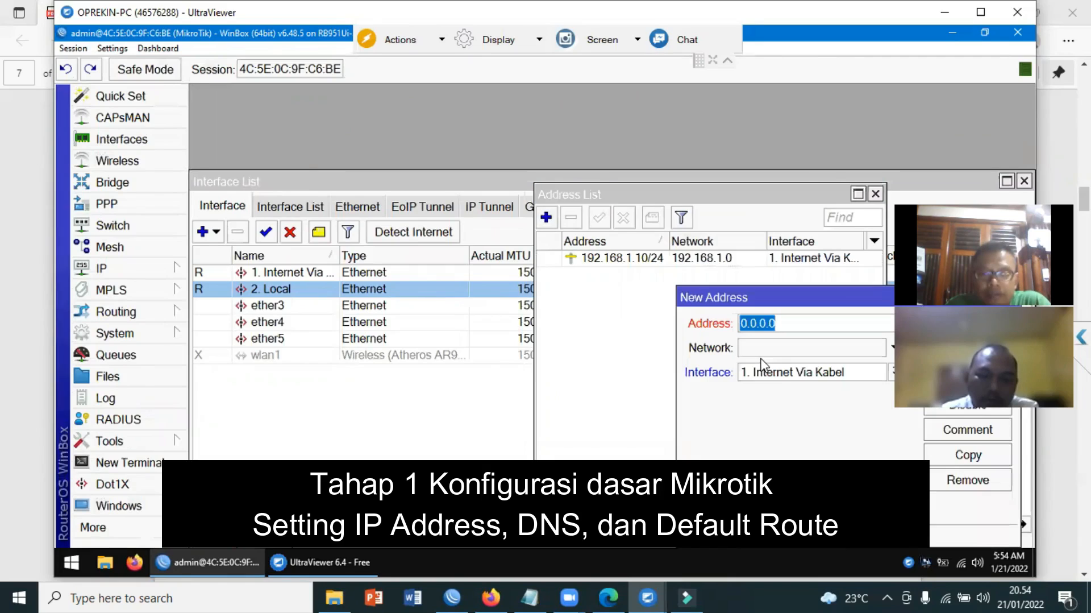
type("192")
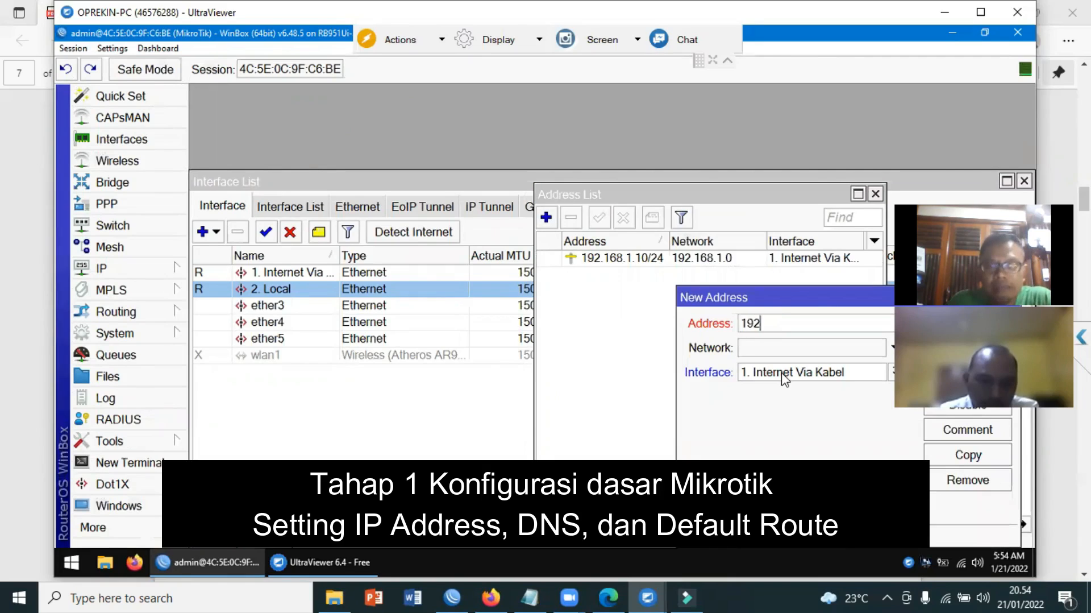
type(".168")
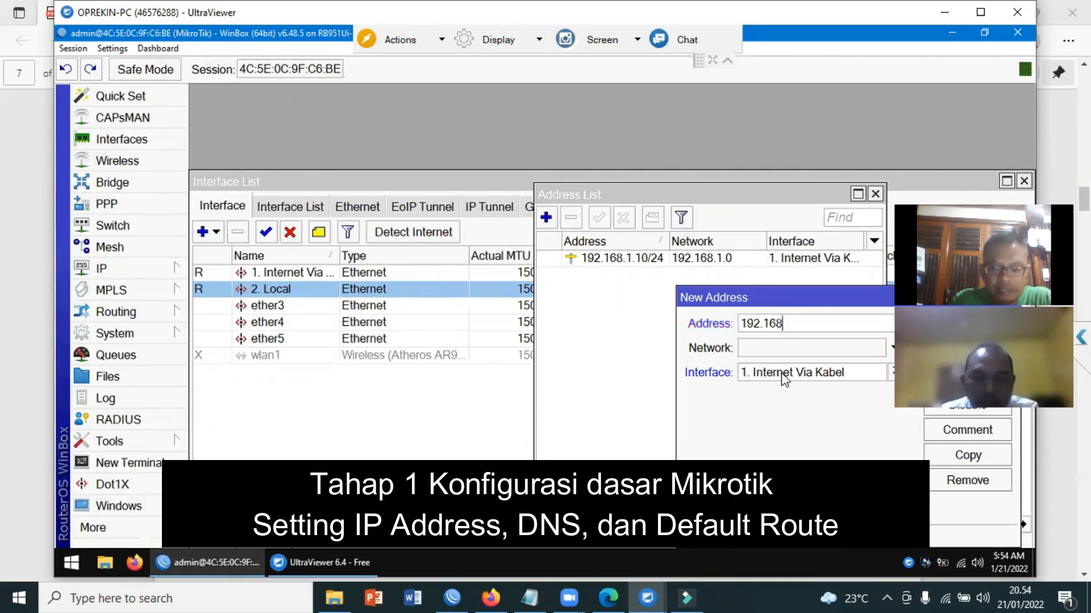
type(".20.1/2")
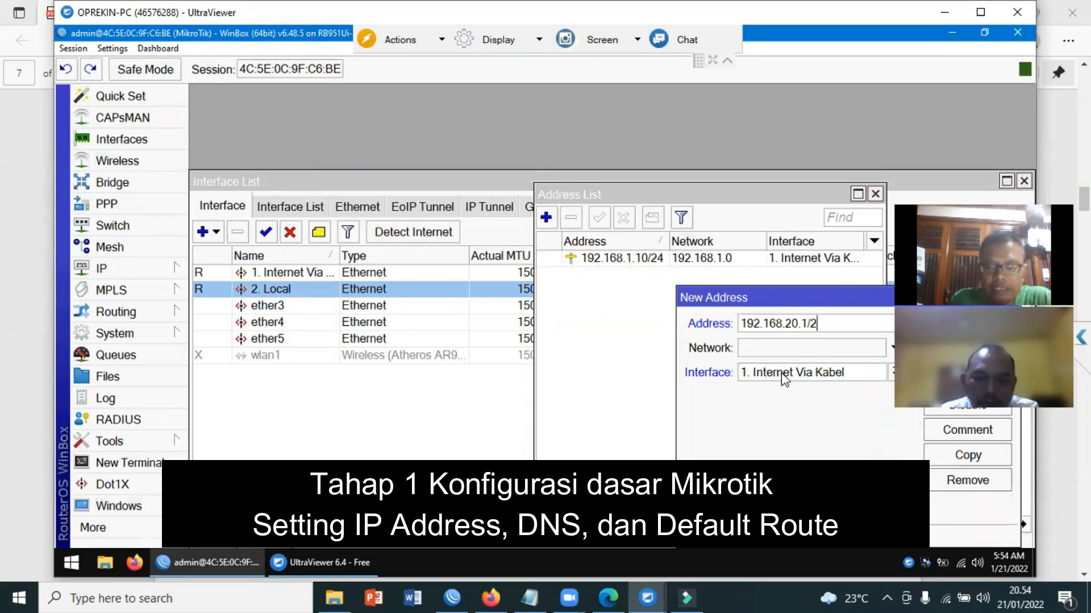
type("4")
left_click(878, 375)
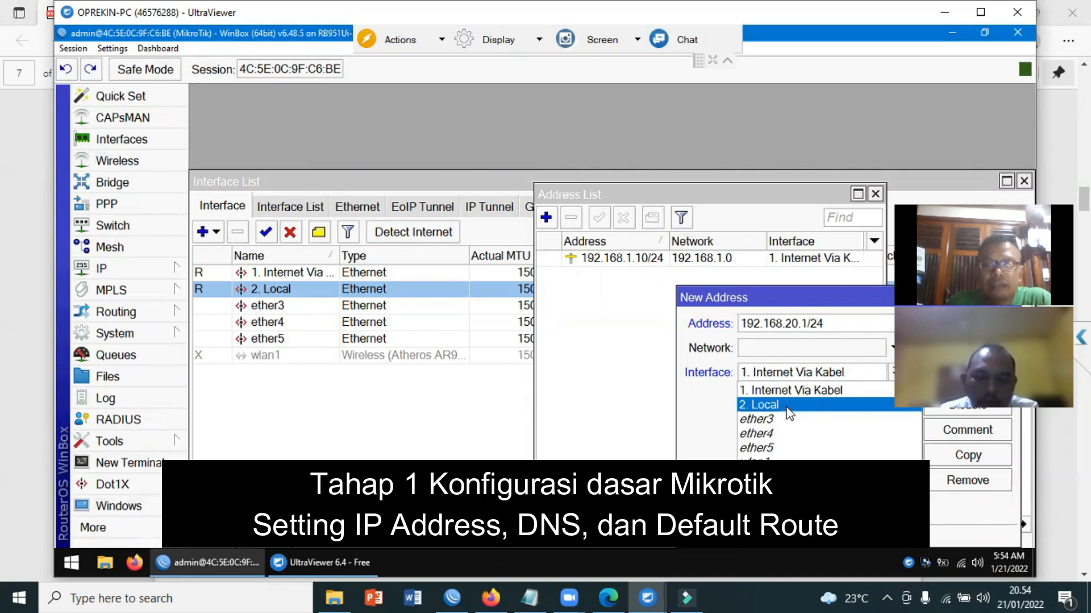
left_click(787, 305)
left_click_drag(787, 306, 388, 277)
left_click(578, 354)
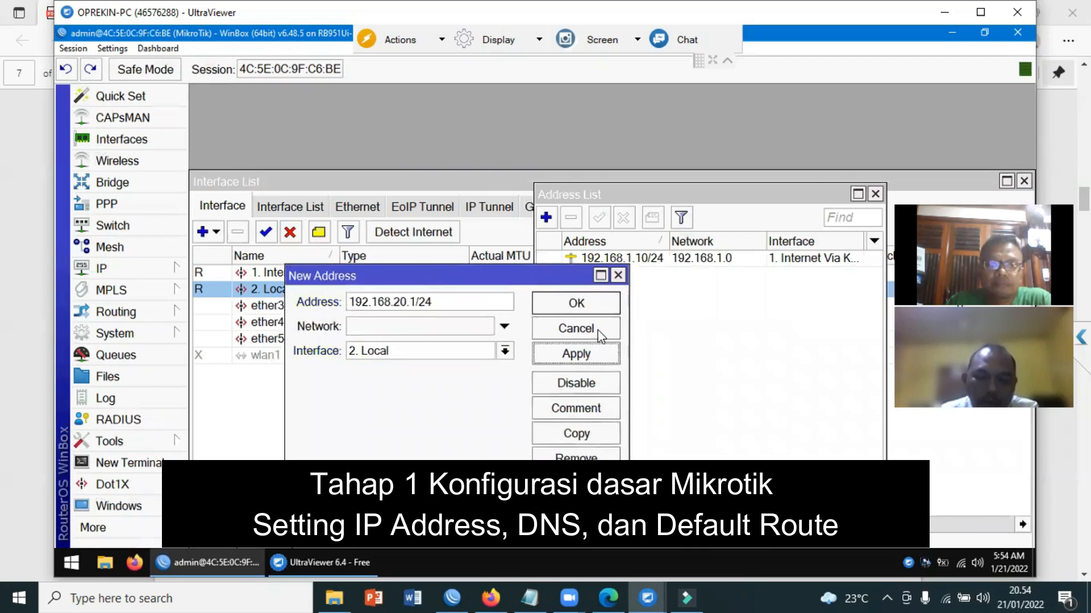
left_click(600, 305)
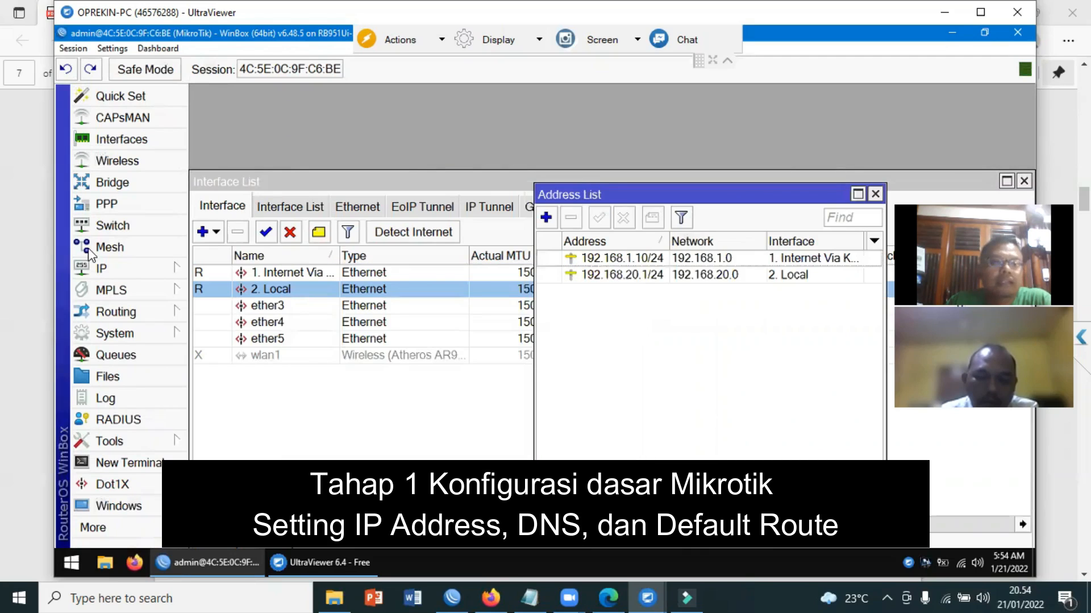
Step: Configure DNS with servers 8.8.8.8 and 8.8.4.4 and allow remote requests
left_click(102, 269)
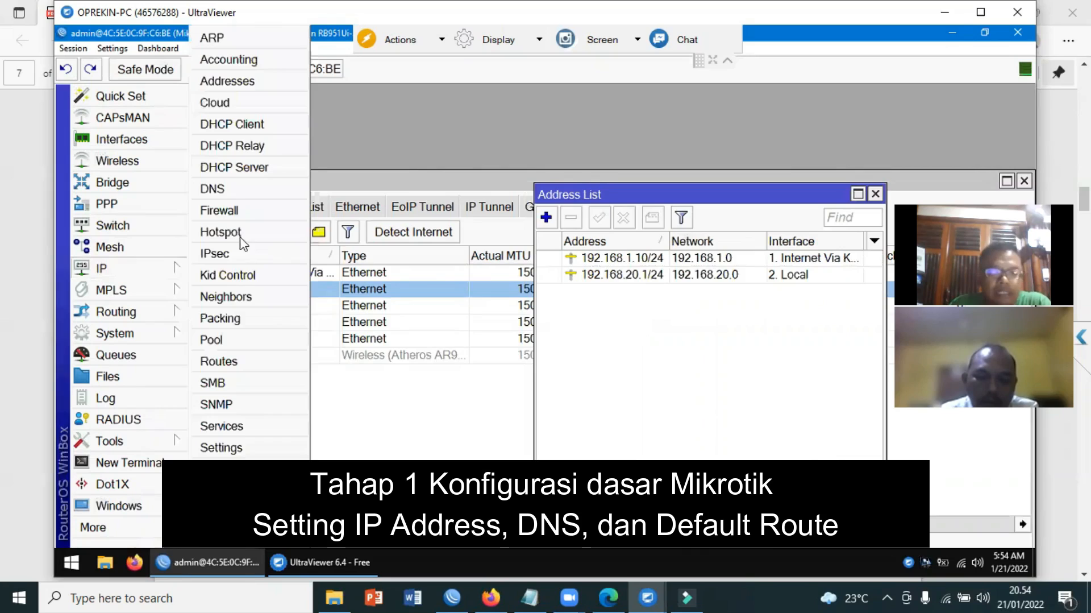
left_click(230, 189)
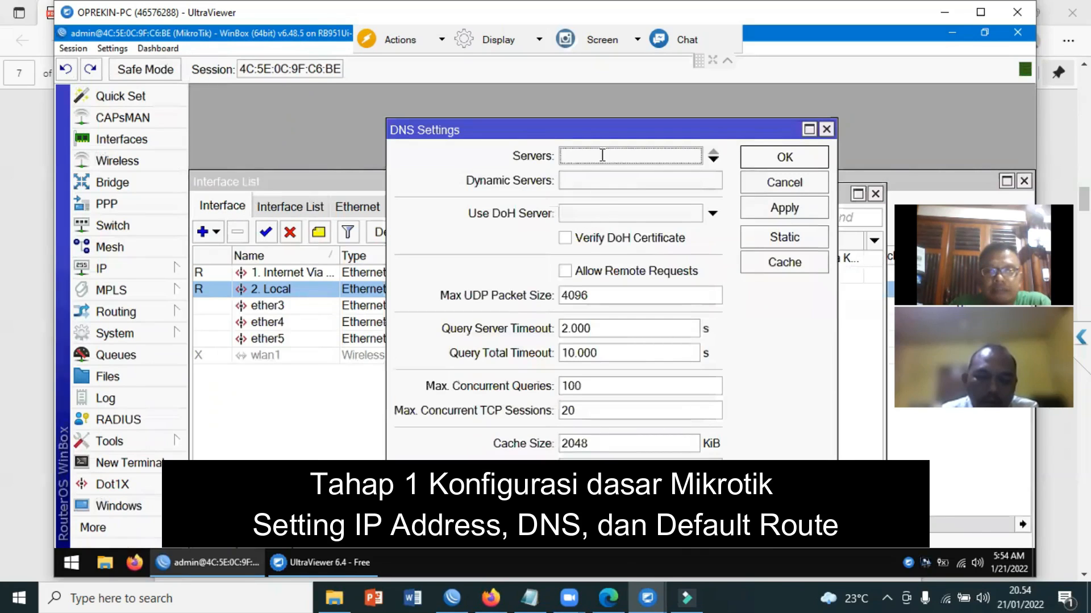
type("8.8.8.8")
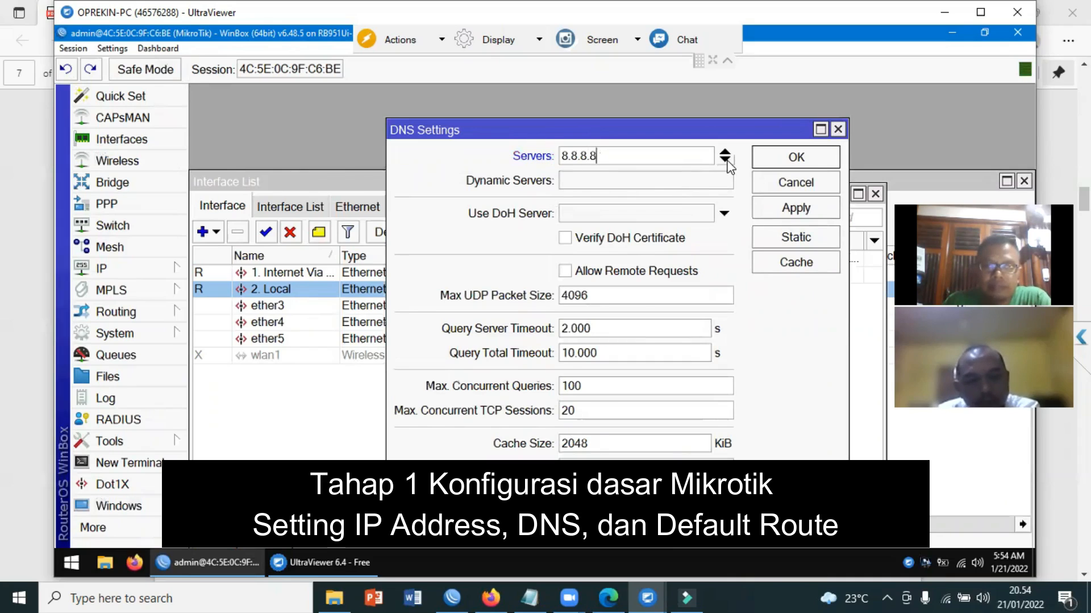
left_click(726, 161)
type("8.8.4.4")
left_click(688, 294)
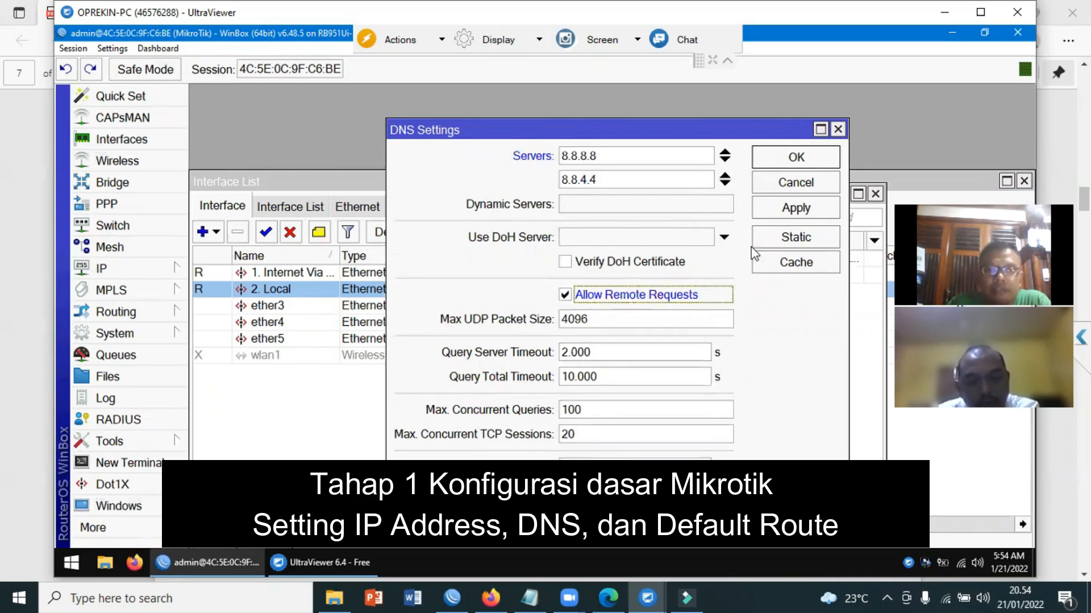
left_click(798, 210)
left_click(810, 162)
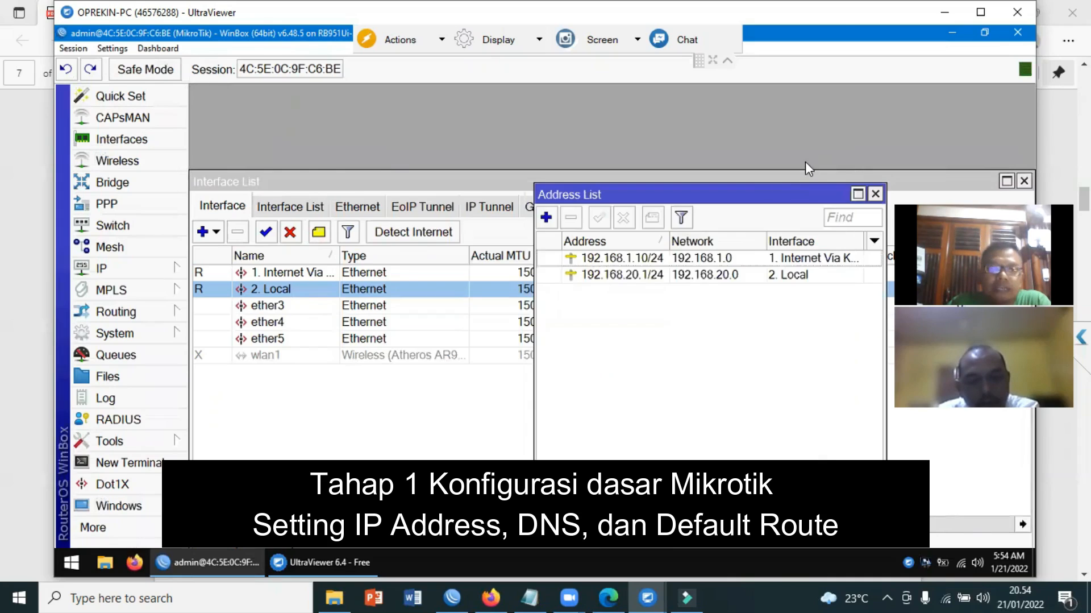
Step: Add a default route for destination 0.0.0.0/0 through gateway 192.168.1.1
left_click(149, 268)
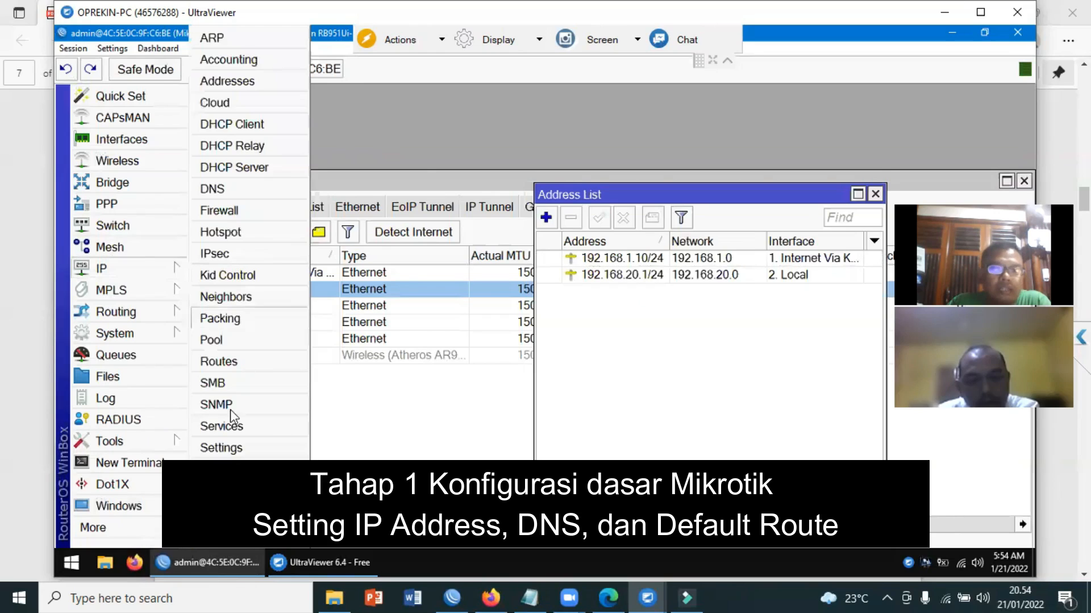
left_click(225, 361)
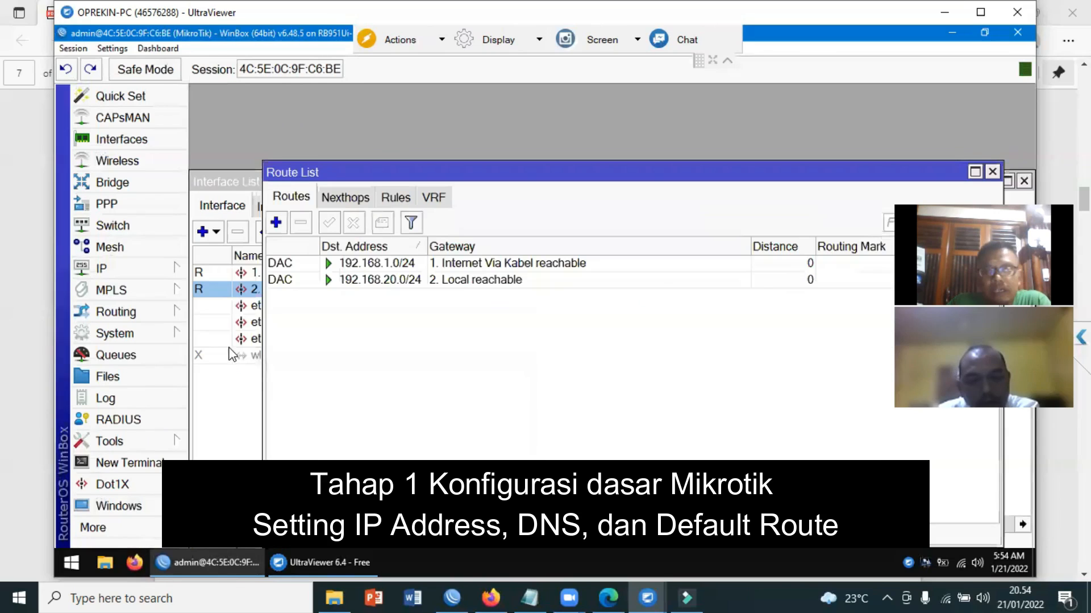
left_click(276, 222)
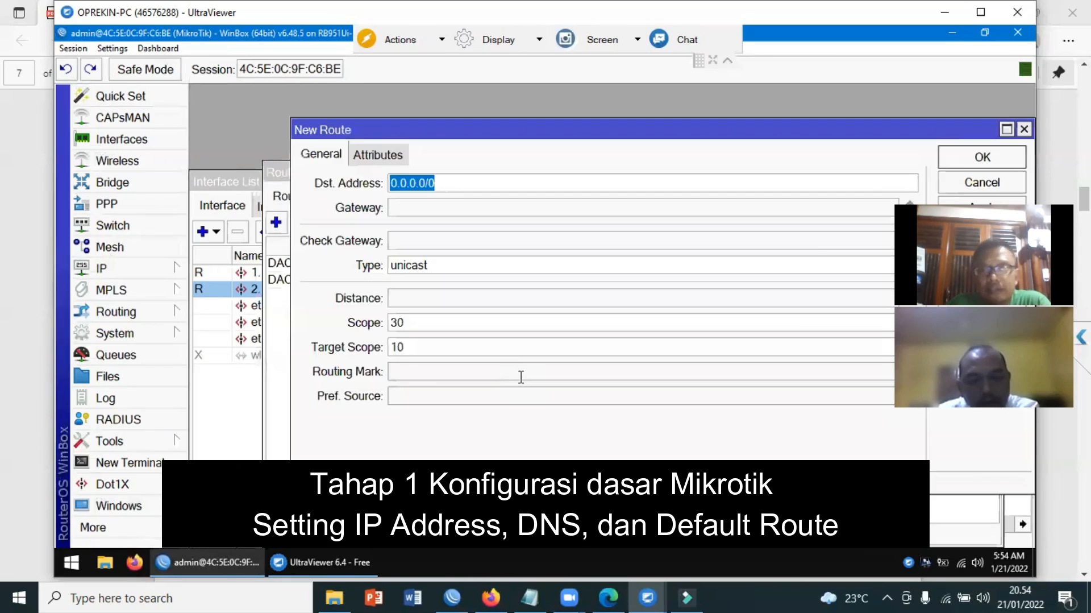
left_click_drag(405, 113, 386, 108)
left_click(371, 185)
left_click(428, 188)
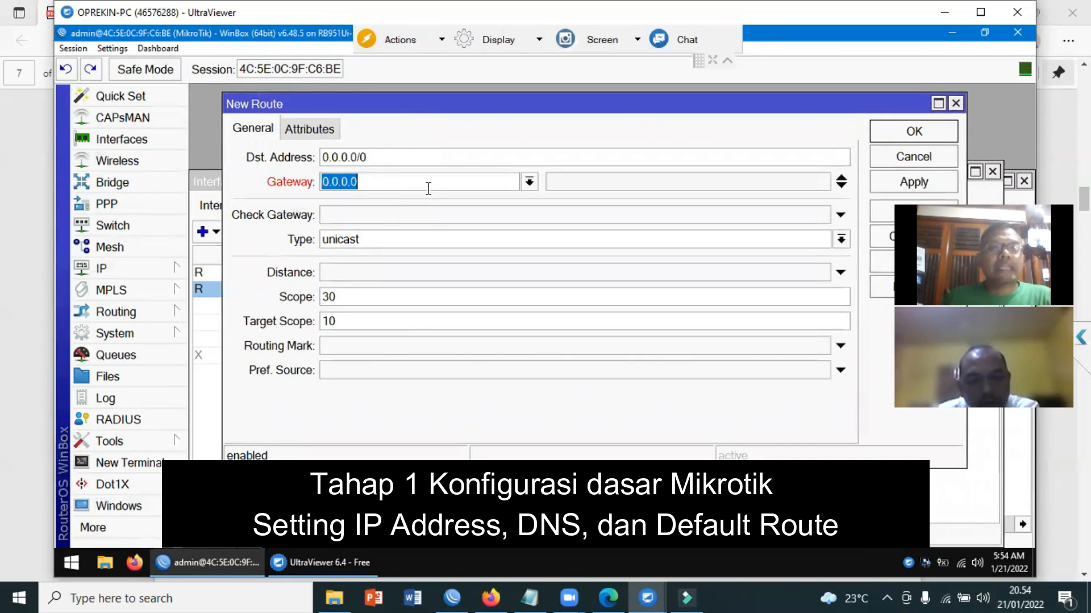
type("192.168.1.1")
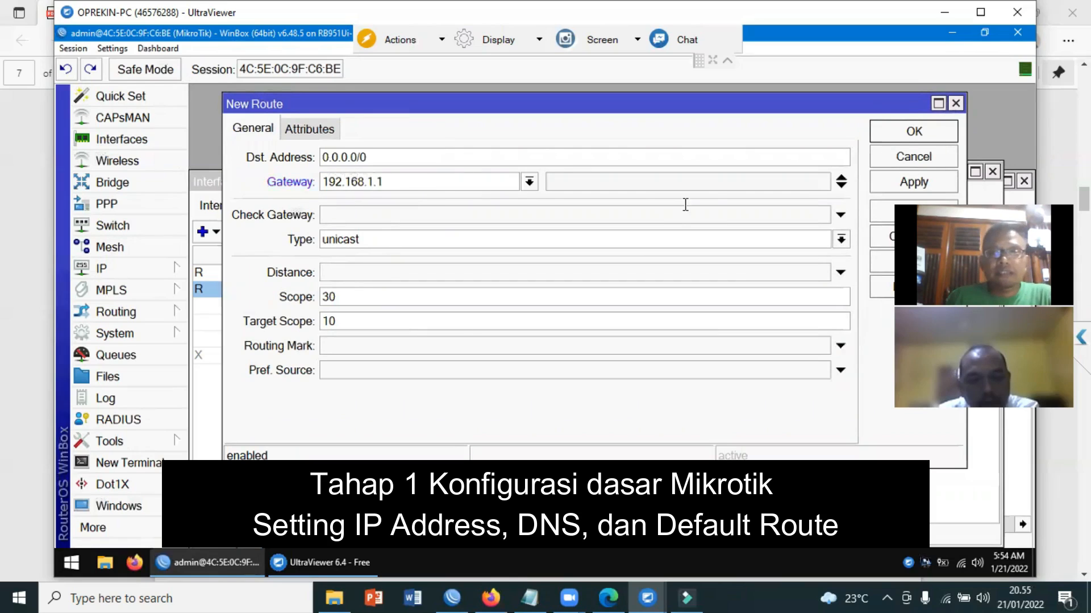
left_click(898, 184)
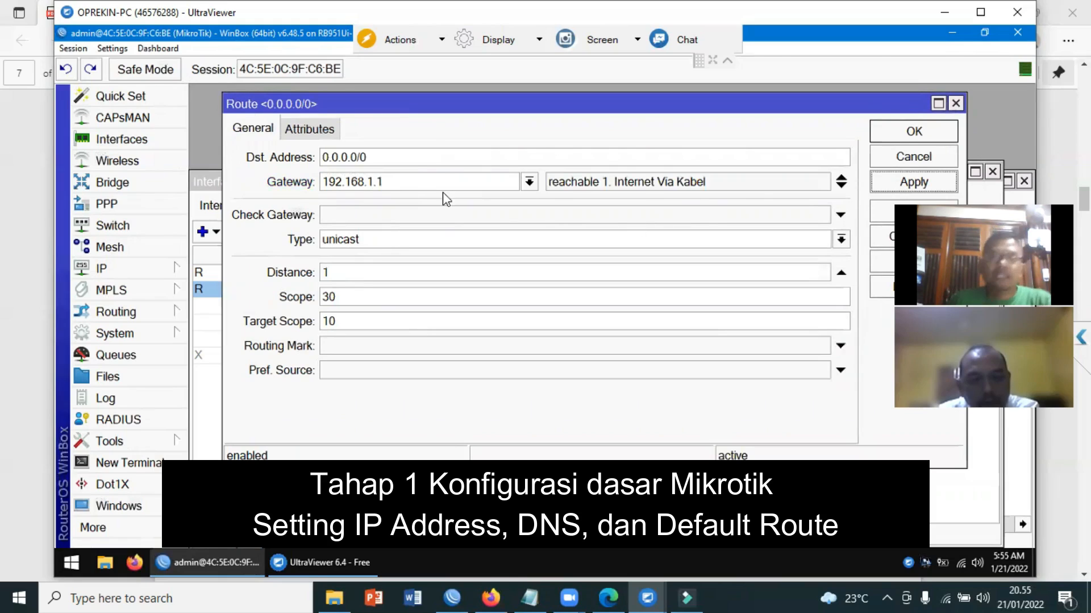
left_click(939, 134)
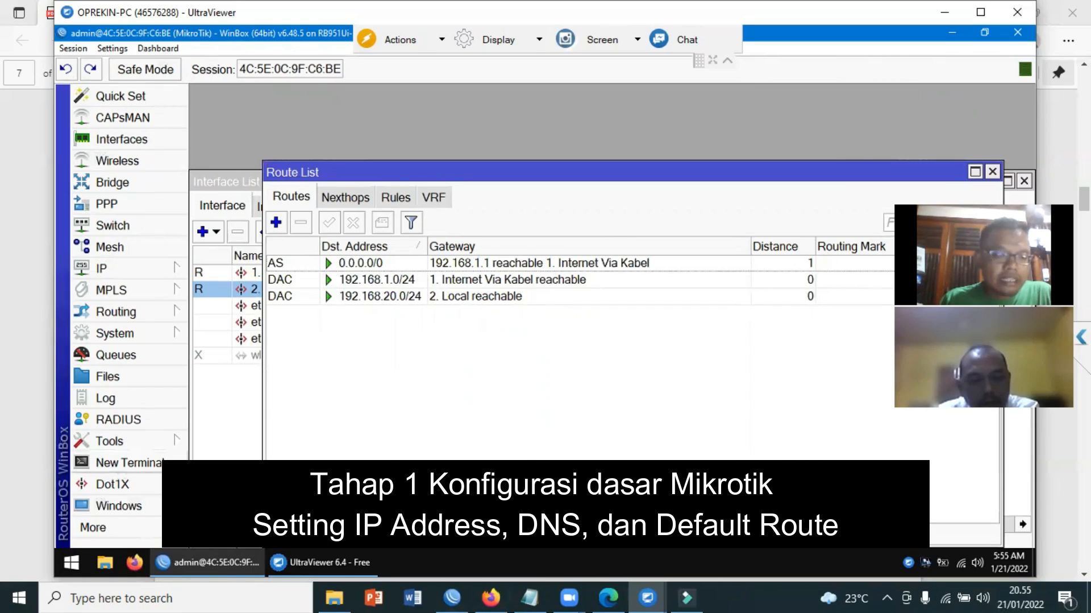
Step: Test the router's internet connection by pinging google.com from a terminal, and close the terminal
left_click(122, 462)
type("ping google.com")
key("Return")
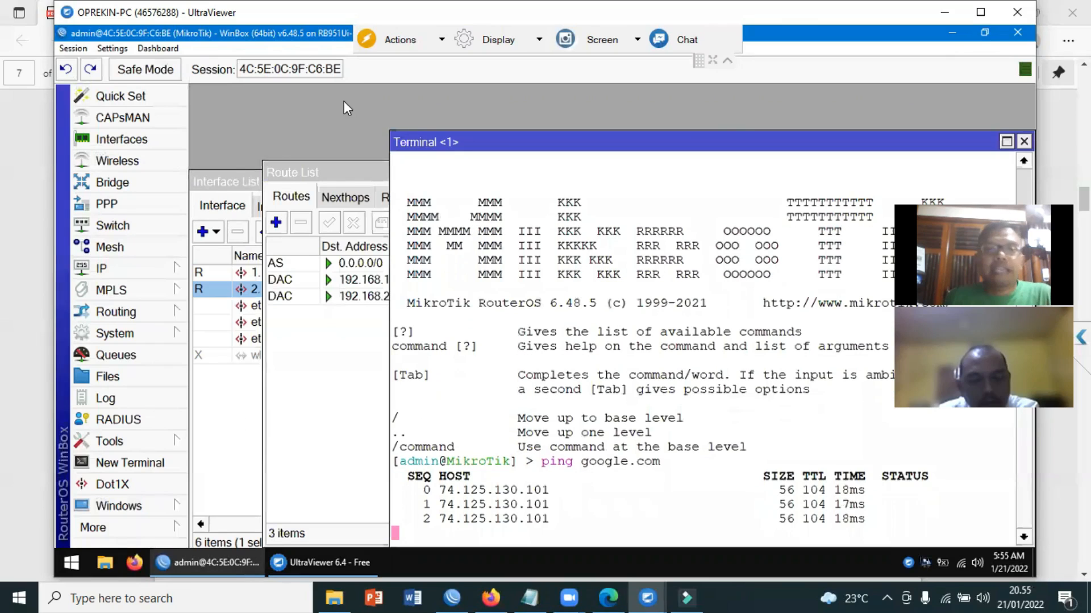
left_click_drag(728, 136, 602, 112)
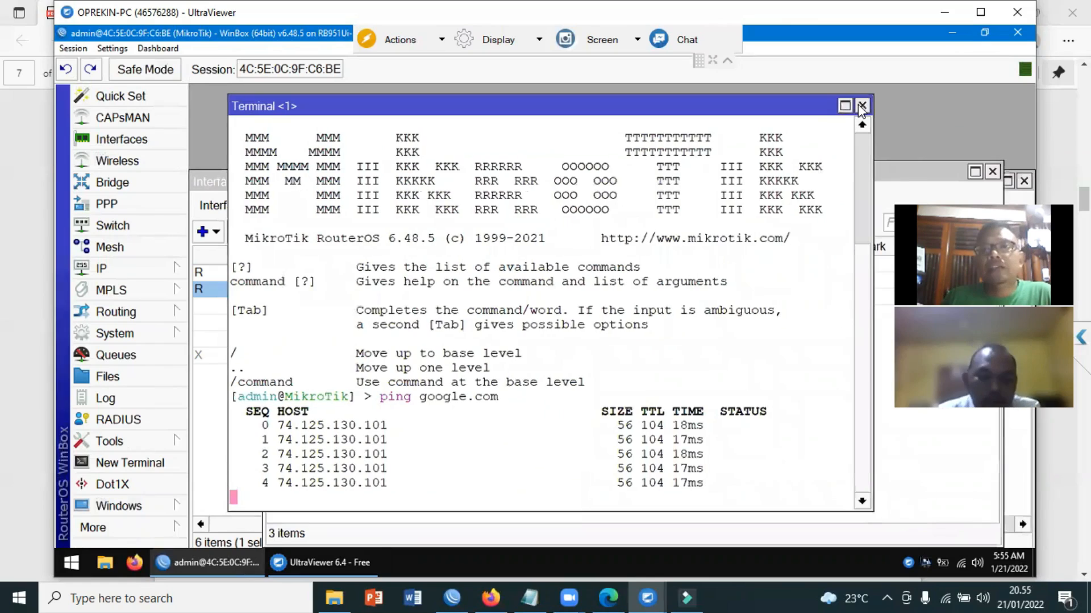
left_click(863, 106)
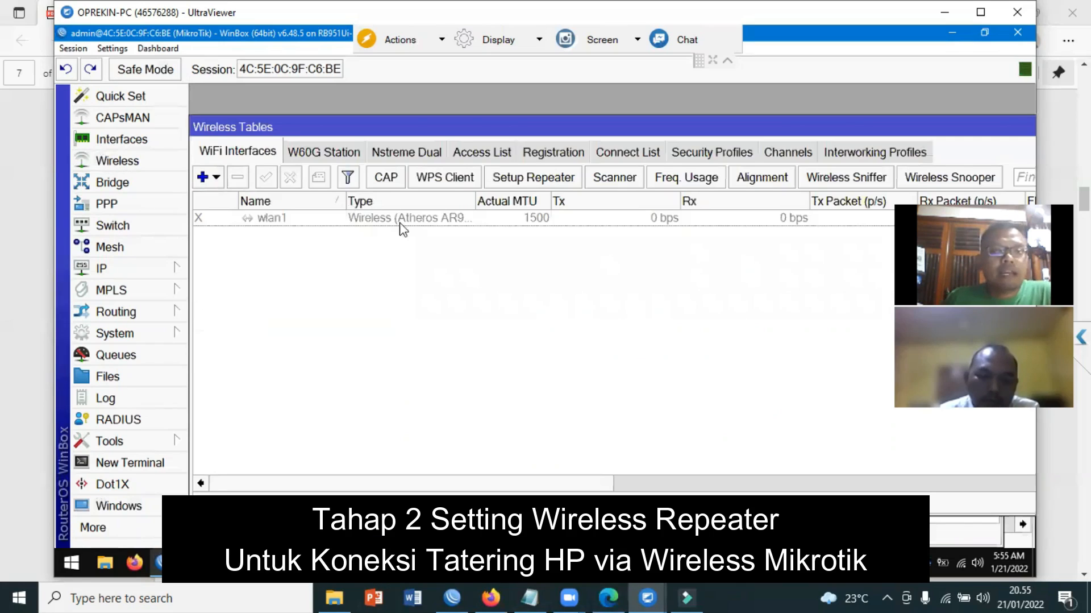
Step: Enable the wlan1 wireless interface and review its wireless settings
left_click(252, 222)
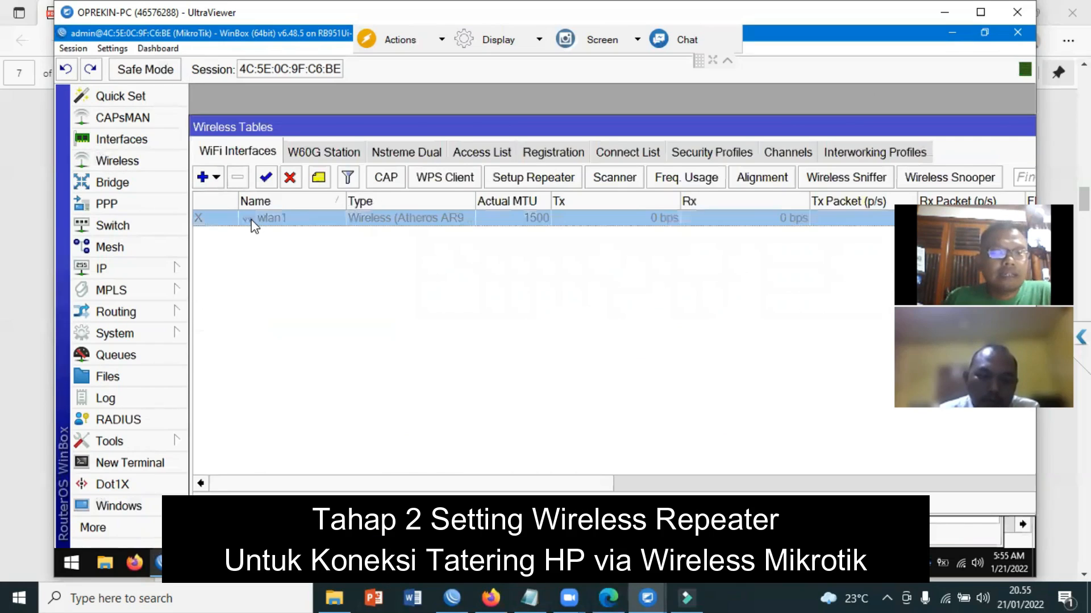
left_click(268, 178)
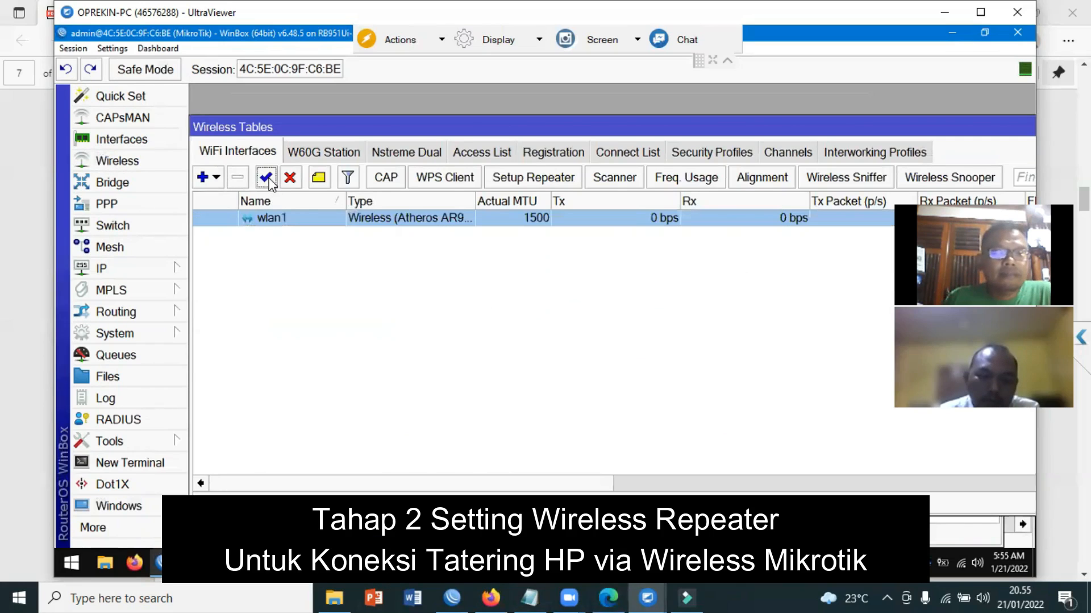
double_click(304, 222)
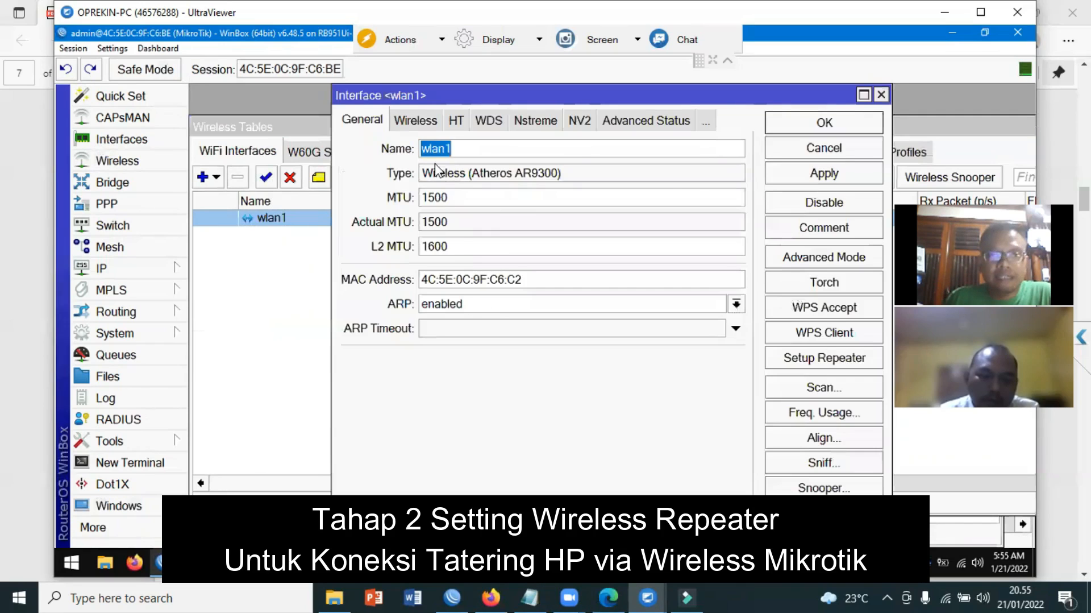
left_click(425, 122)
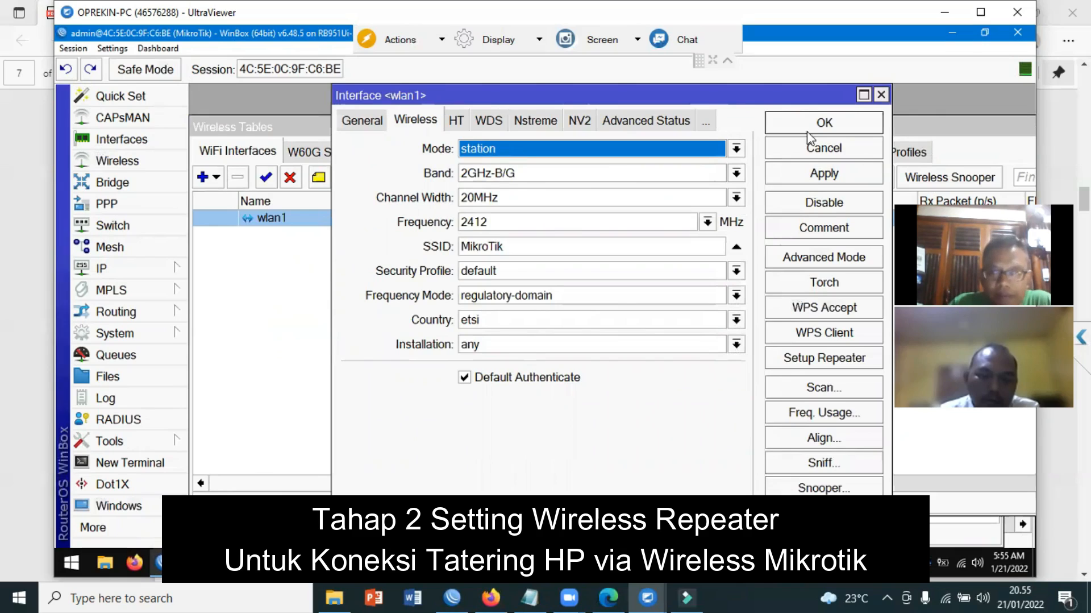
left_click(837, 128)
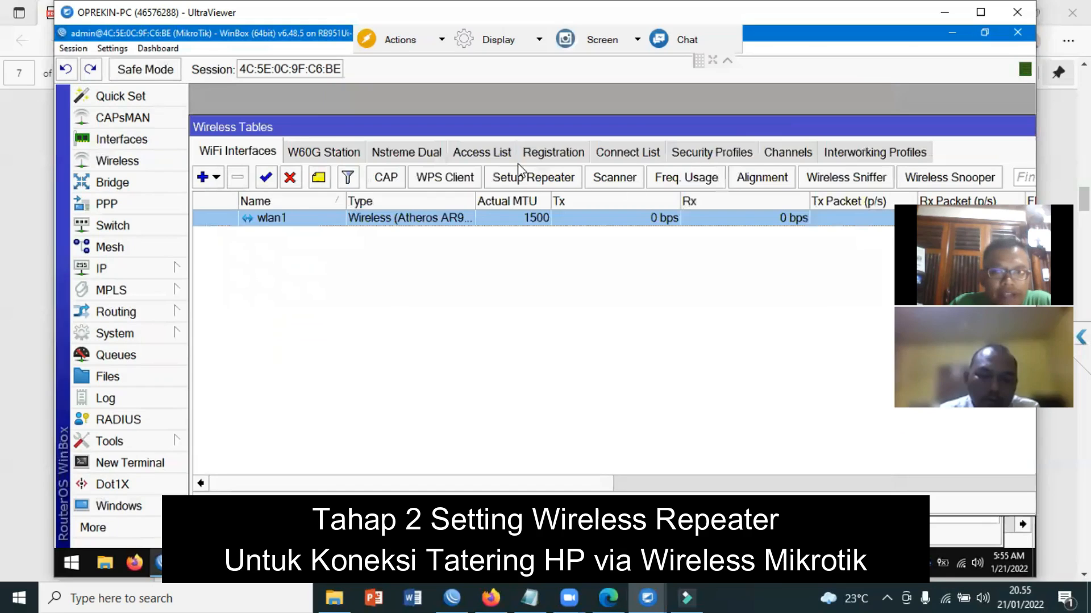
Step: Create a wireless security profile named pass-hp with dynamic keys mode and WPA2 PSK authentication
left_click(711, 152)
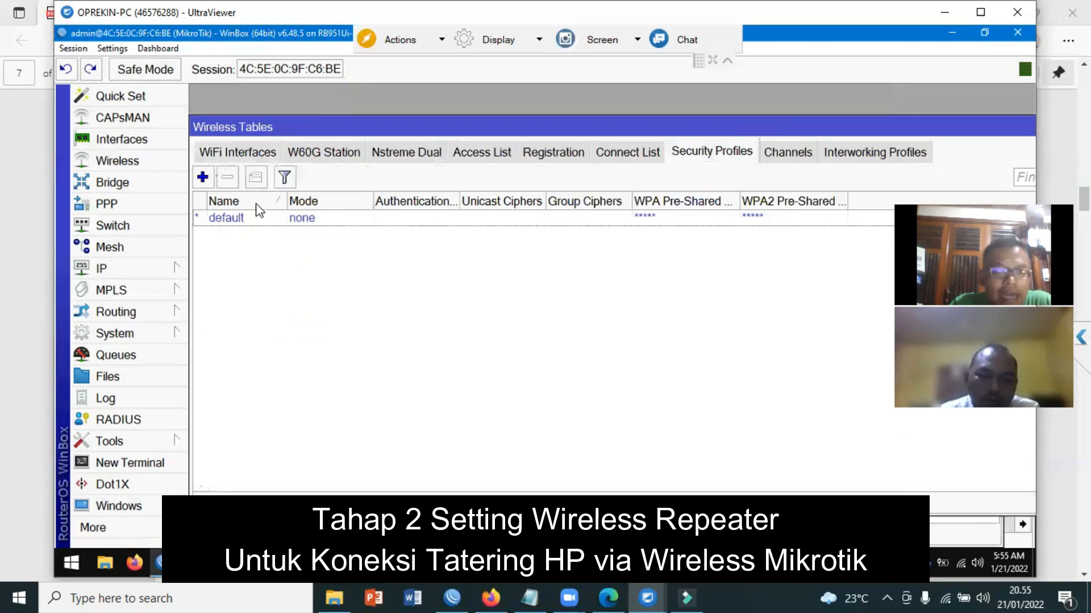
left_click(203, 177)
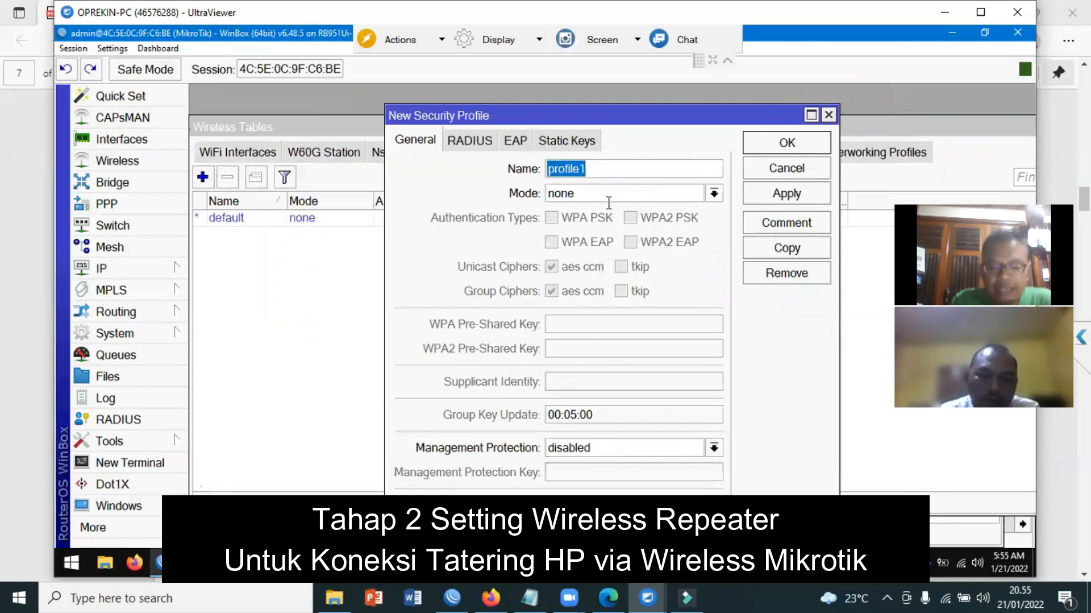
type("pa")
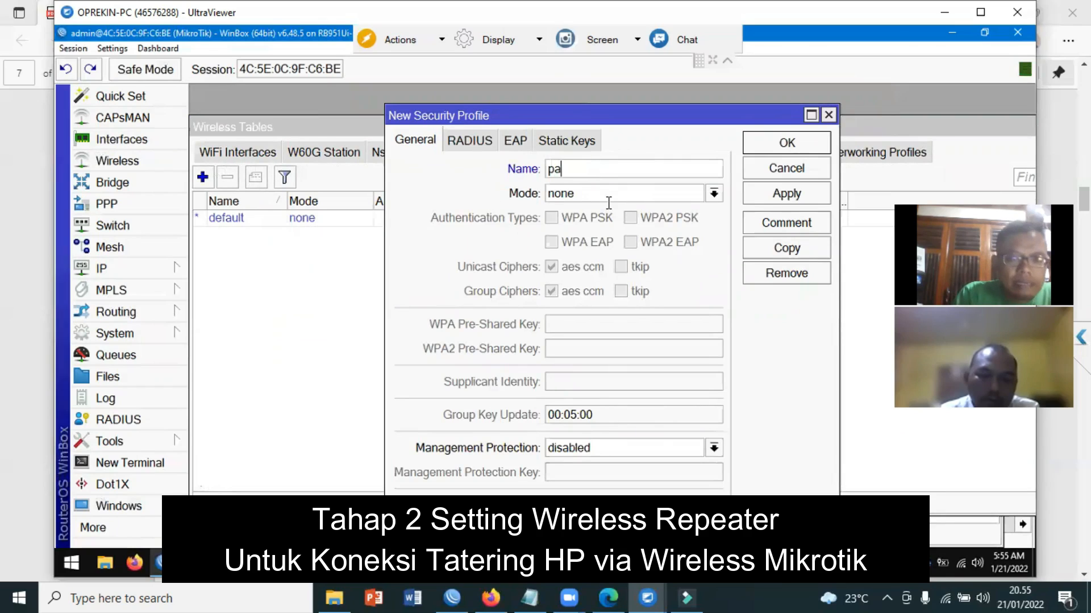
type("ss-hp")
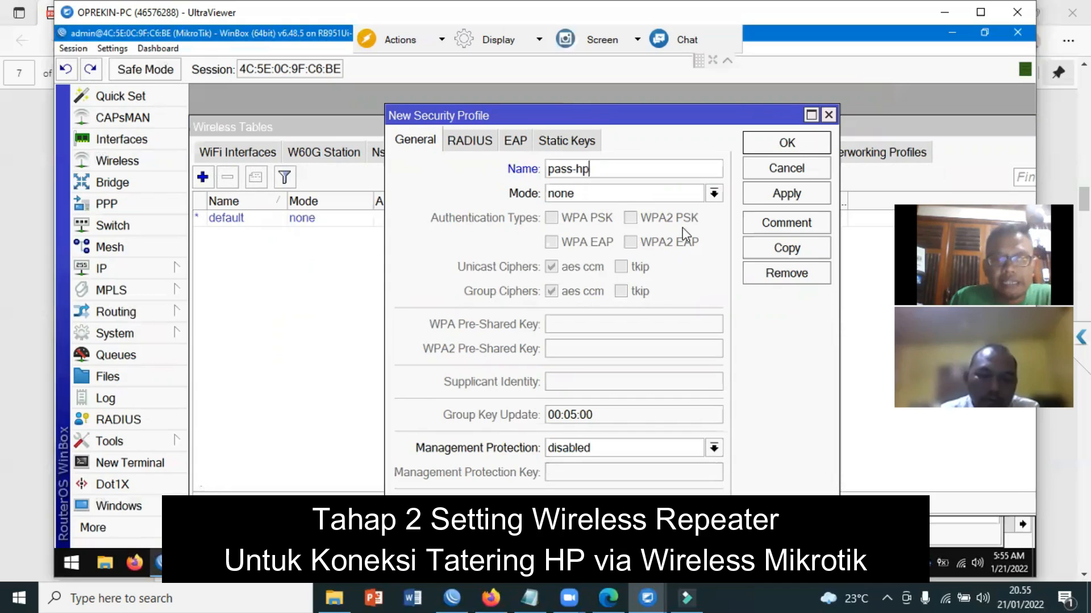
left_click(713, 194)
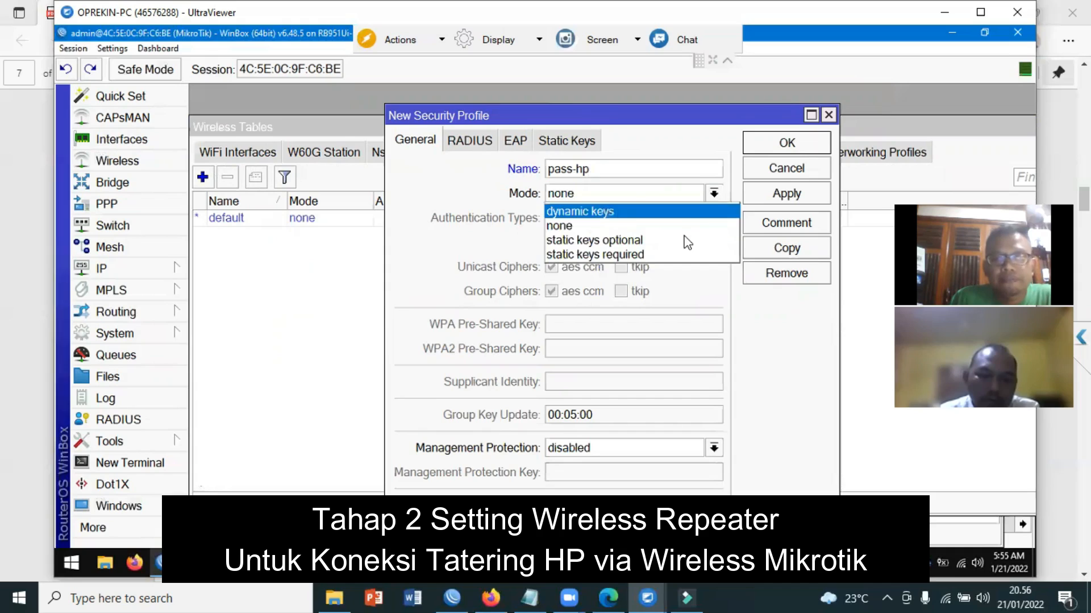
left_click(638, 215)
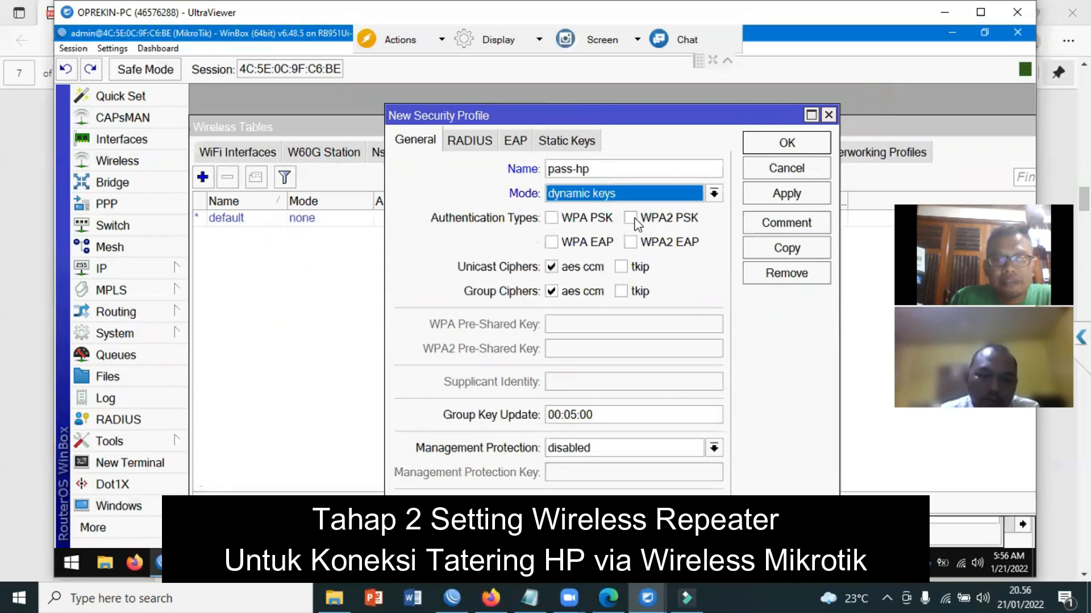
left_click(631, 218)
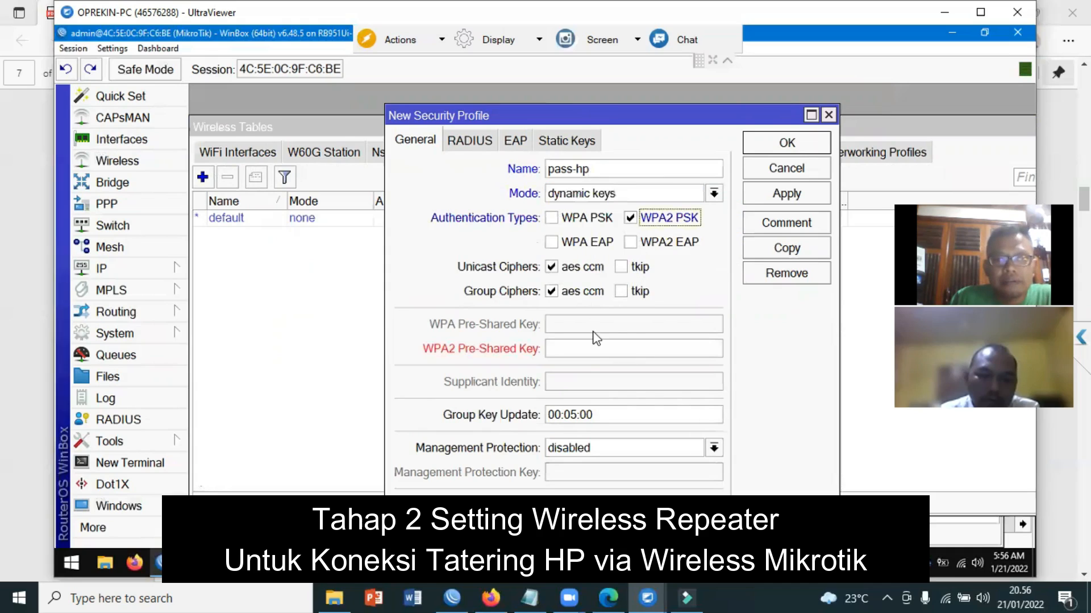
Step: Enter the WPA2 pre-shared key for the pass-hp profile and save the profile
left_click(596, 347)
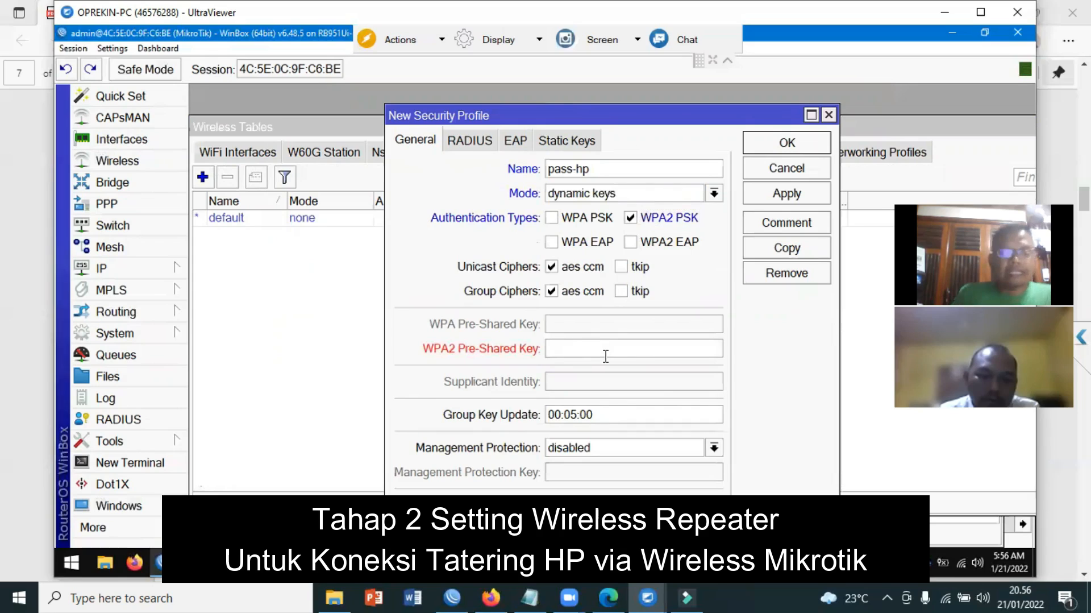
type("********")
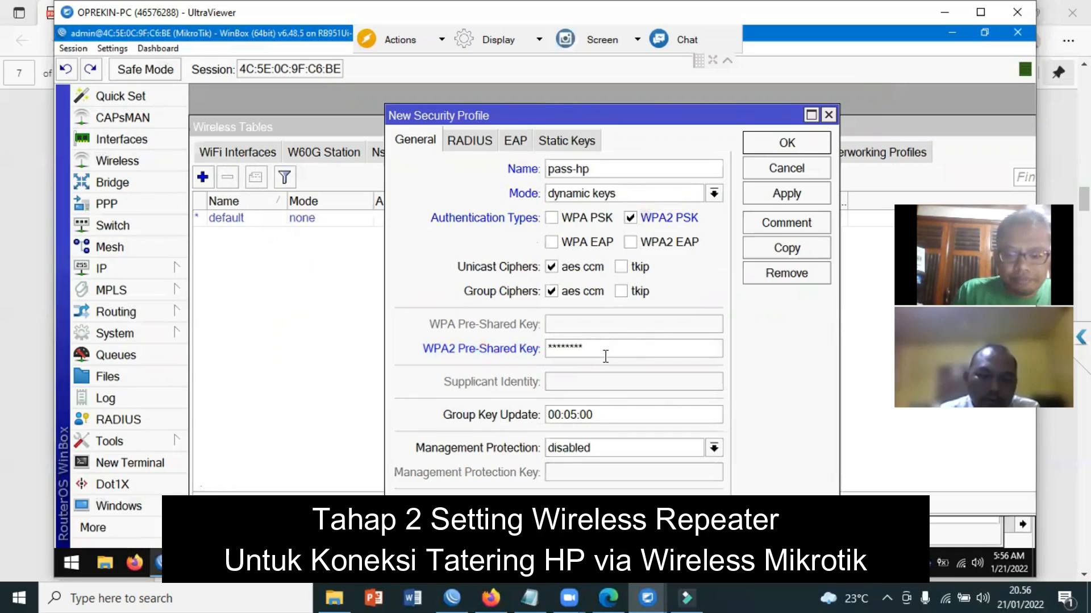
left_click(112, 49)
left_click(565, 348)
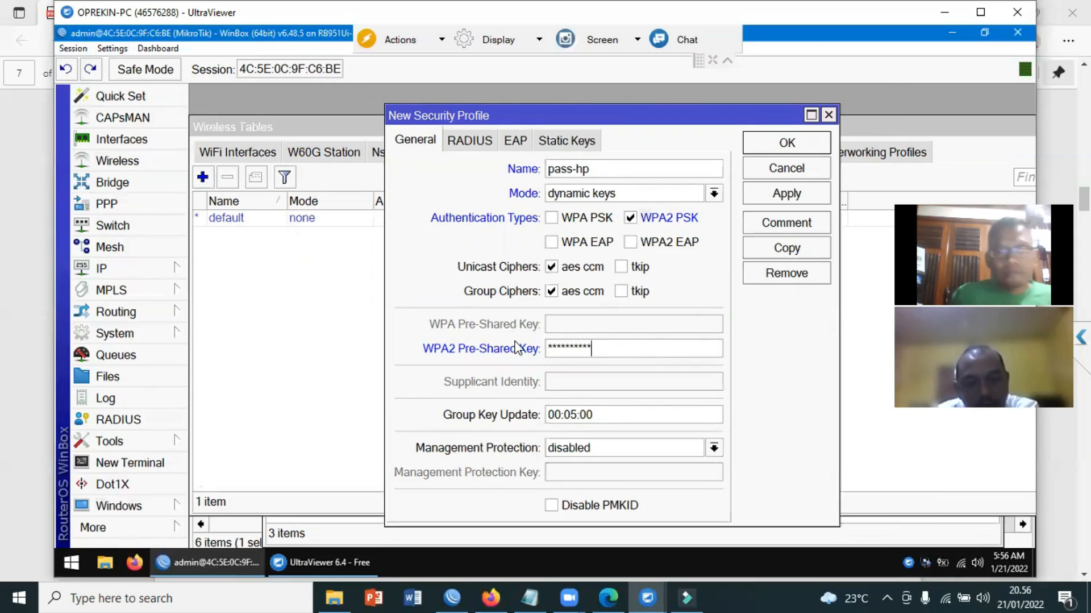
left_click(787, 142)
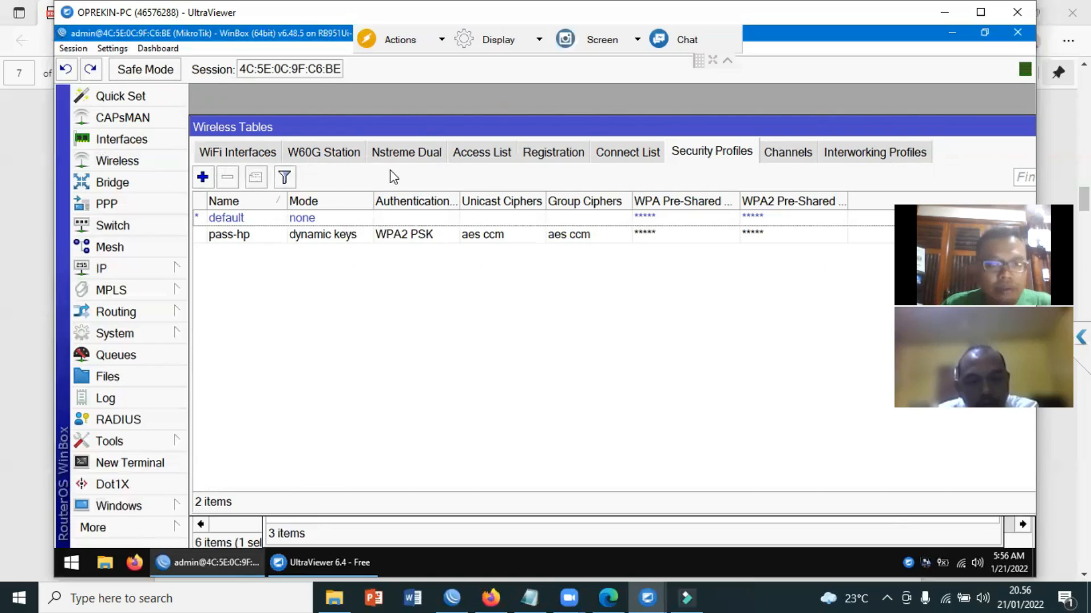
Step: Scan for wireless networks on wlan1 and connect to the Itdigital access point
left_click(249, 154)
double_click(318, 219)
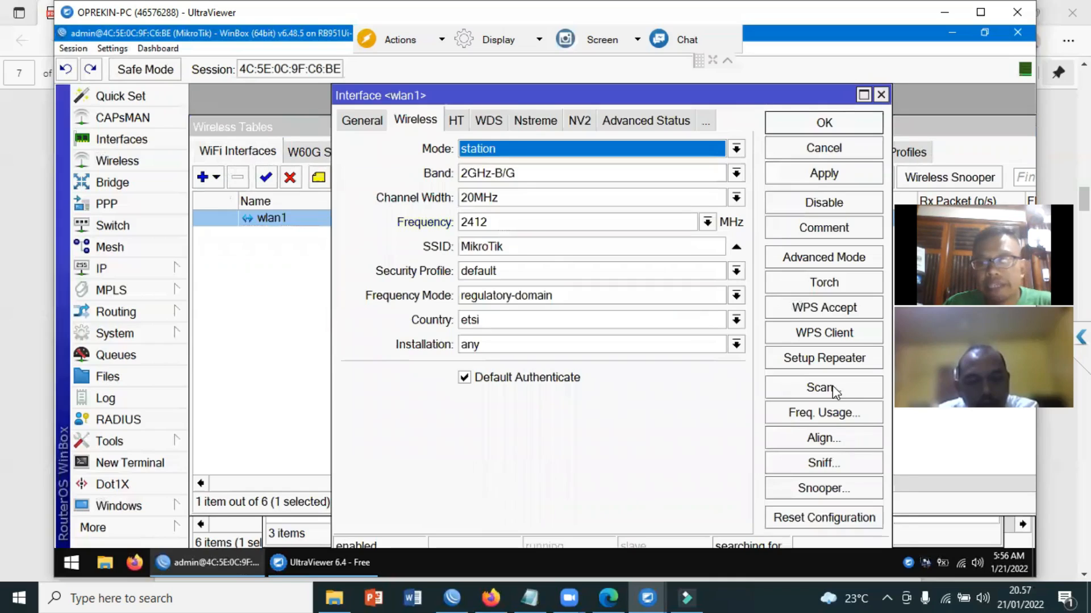
left_click(831, 389)
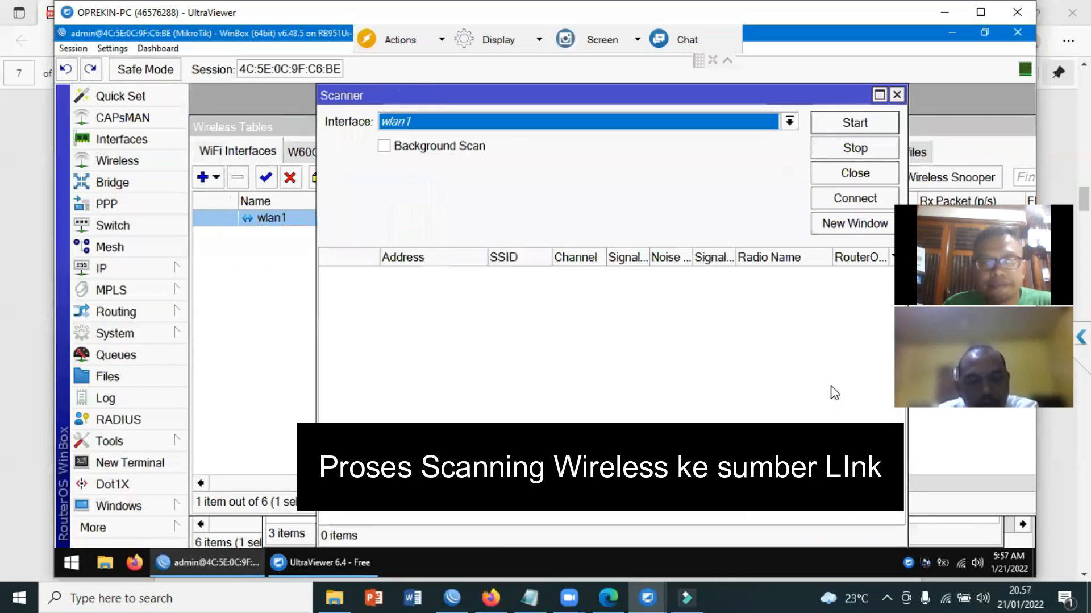
left_click(855, 123)
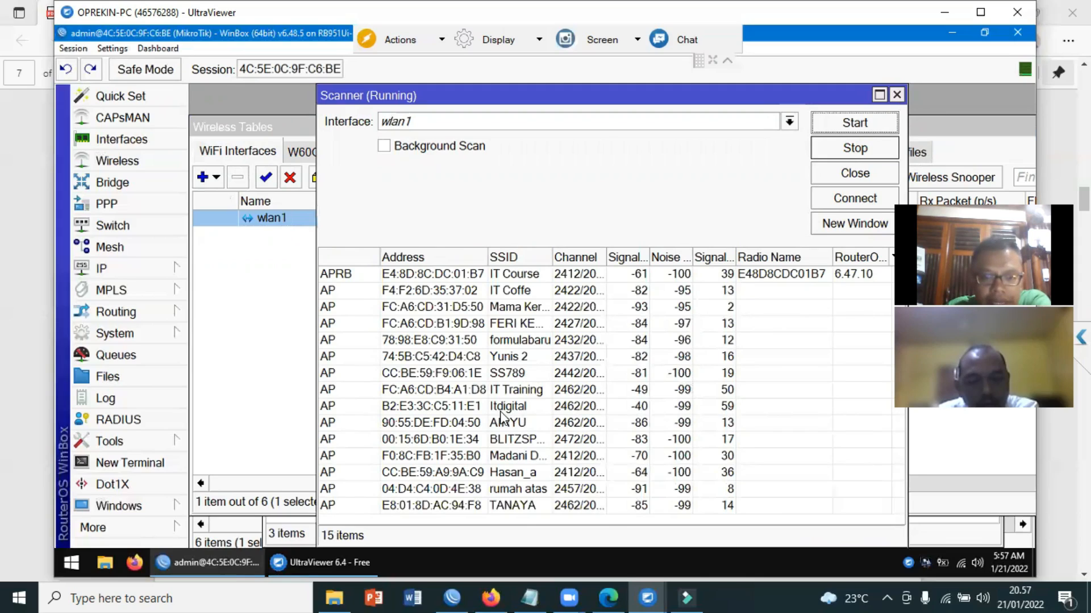
left_click(448, 411)
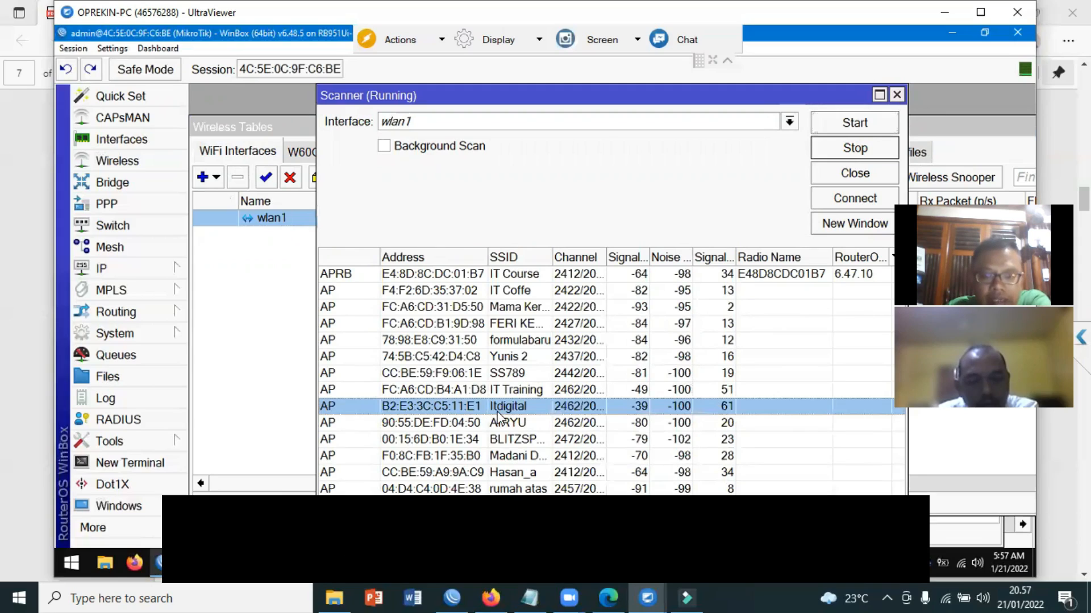
left_click(856, 198)
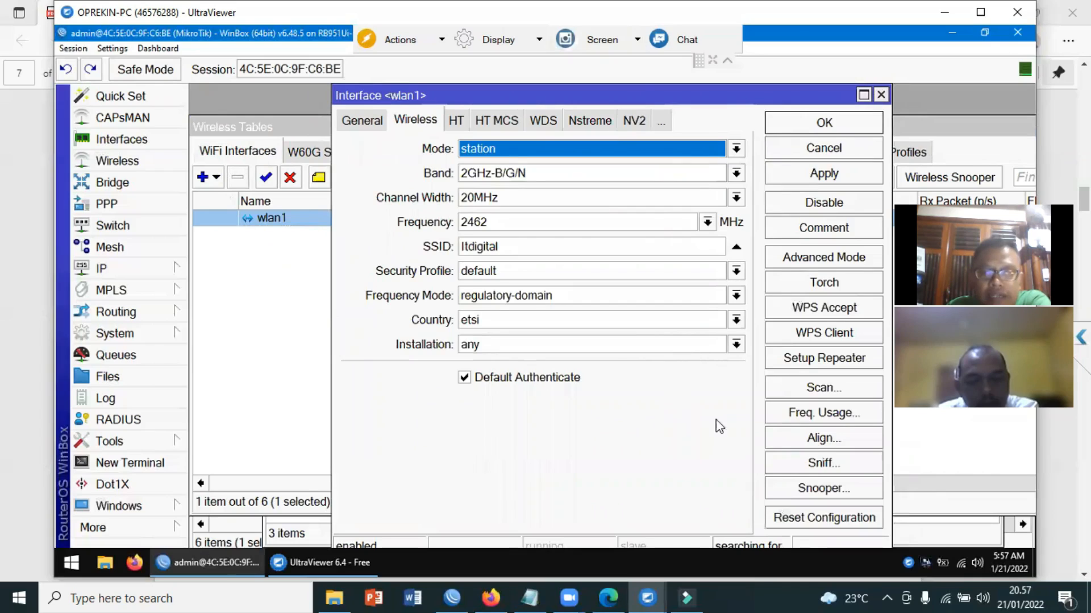
Step: Assign the pass-hp security profile to wlan1 and save the interface settings
left_click(736, 271)
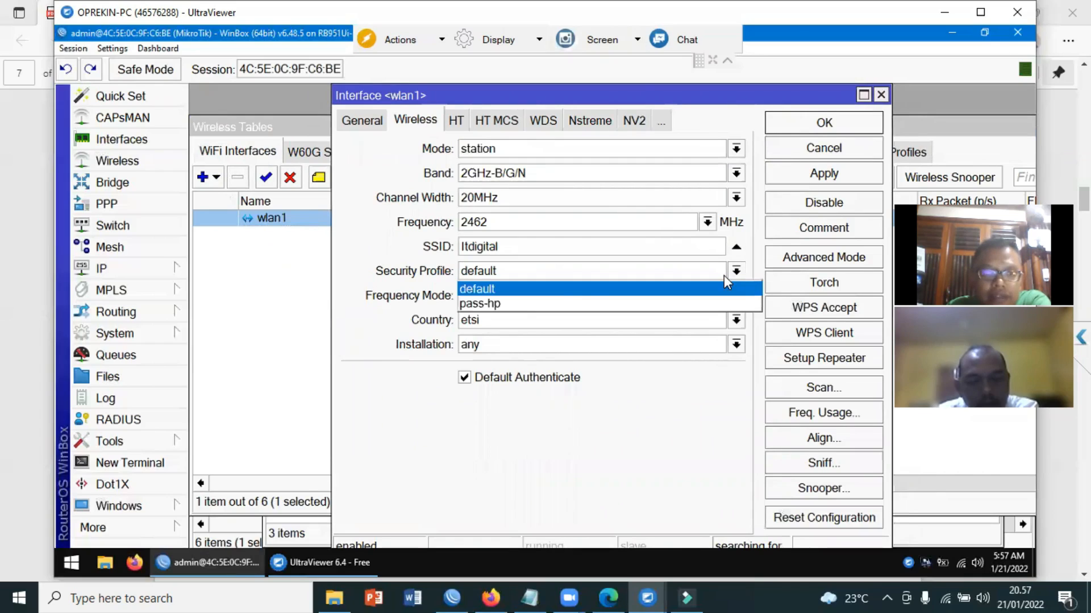
left_click(523, 305)
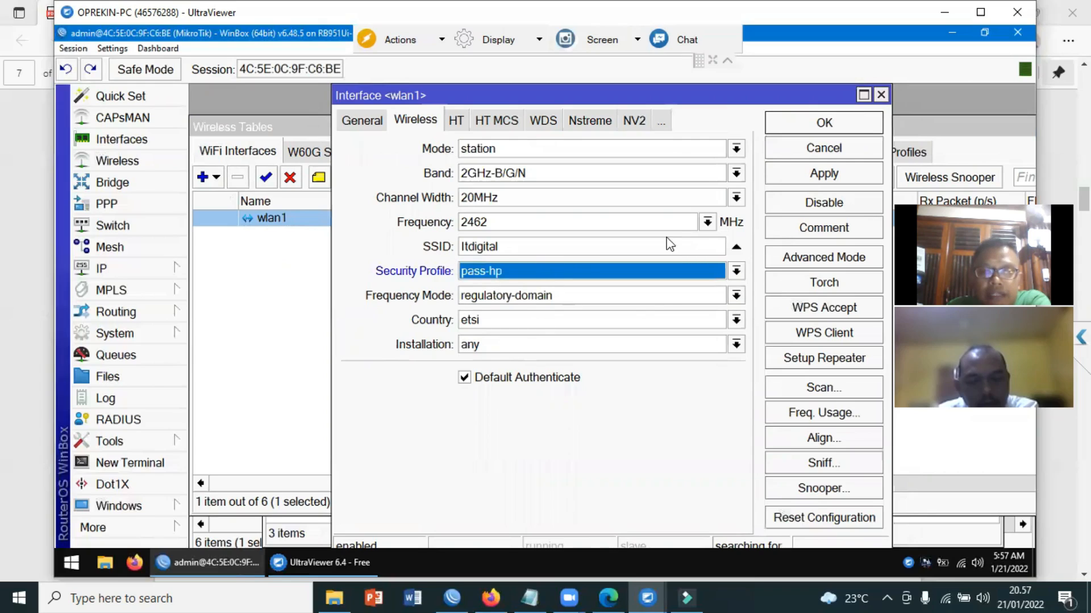
left_click(848, 176)
left_click(839, 126)
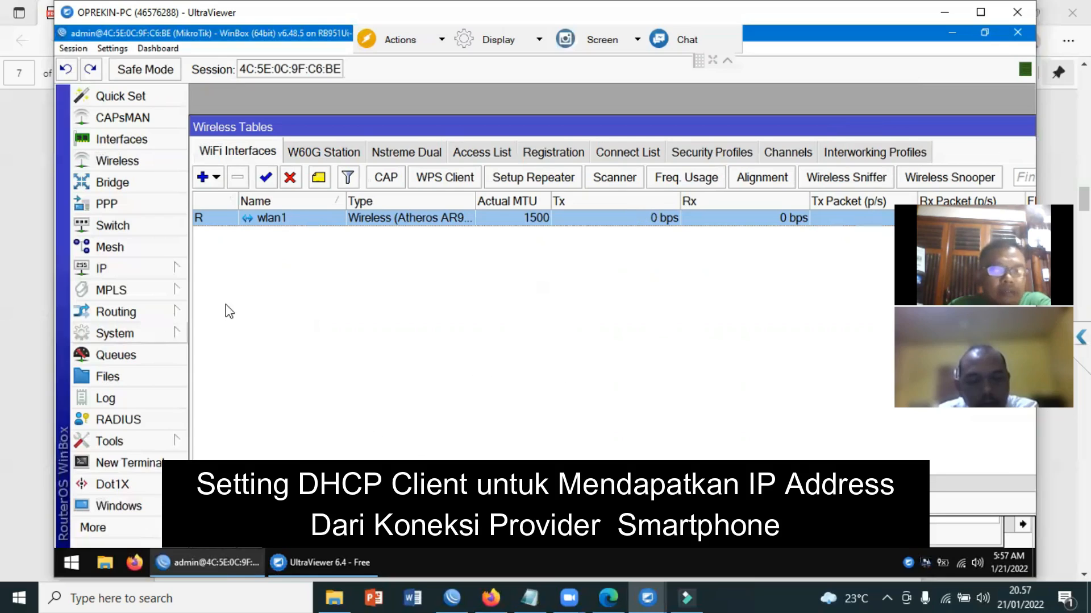
Step: Add a DHCP client on wlan1 with Add Default Route set to no, and check its lease status
left_click(120, 268)
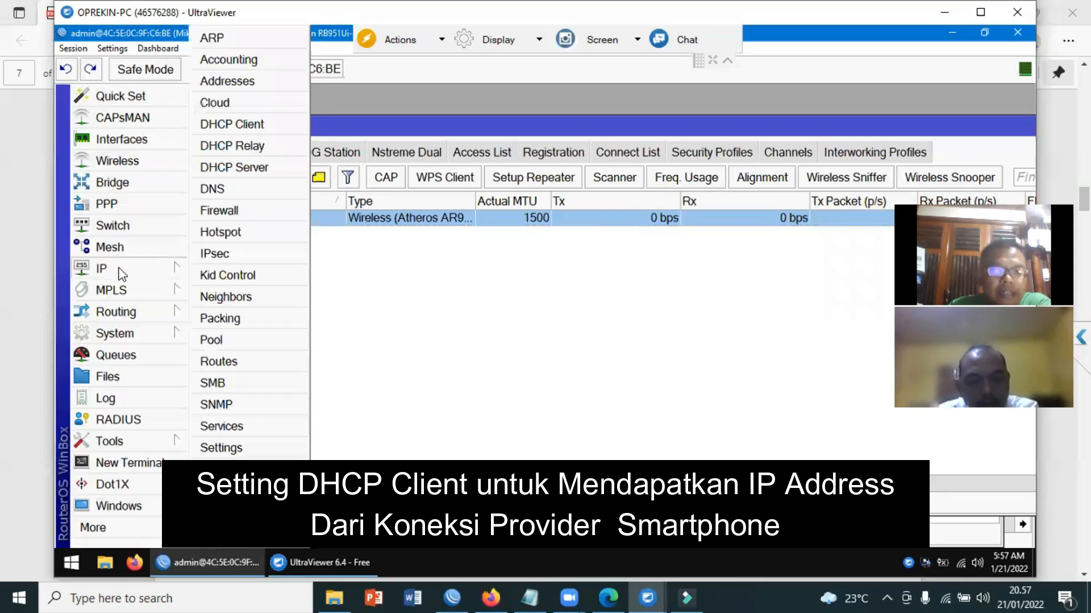
left_click(254, 124)
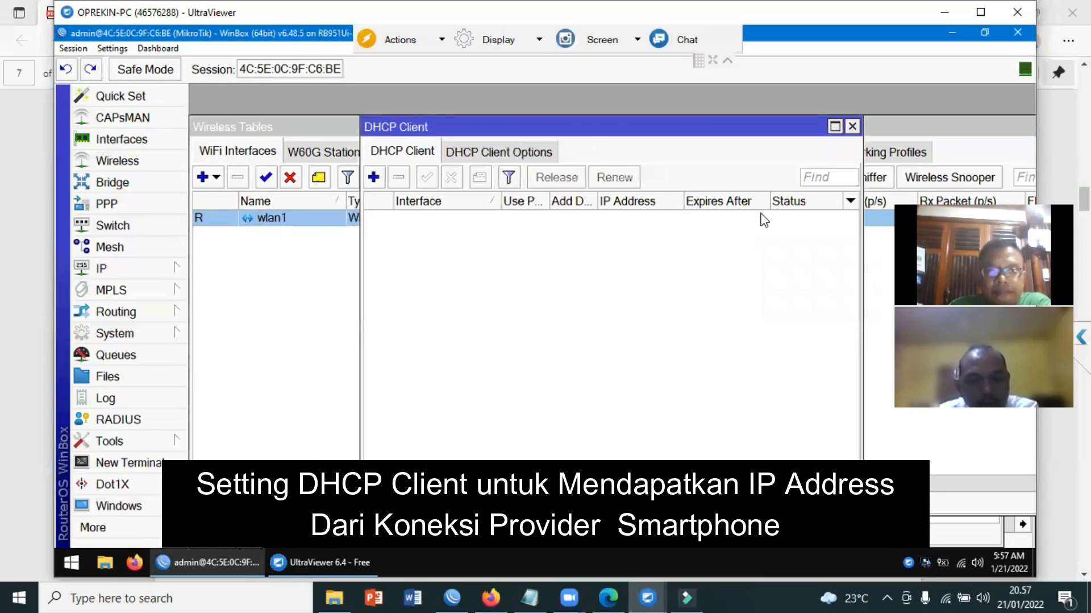
left_click(374, 177)
left_click(678, 214)
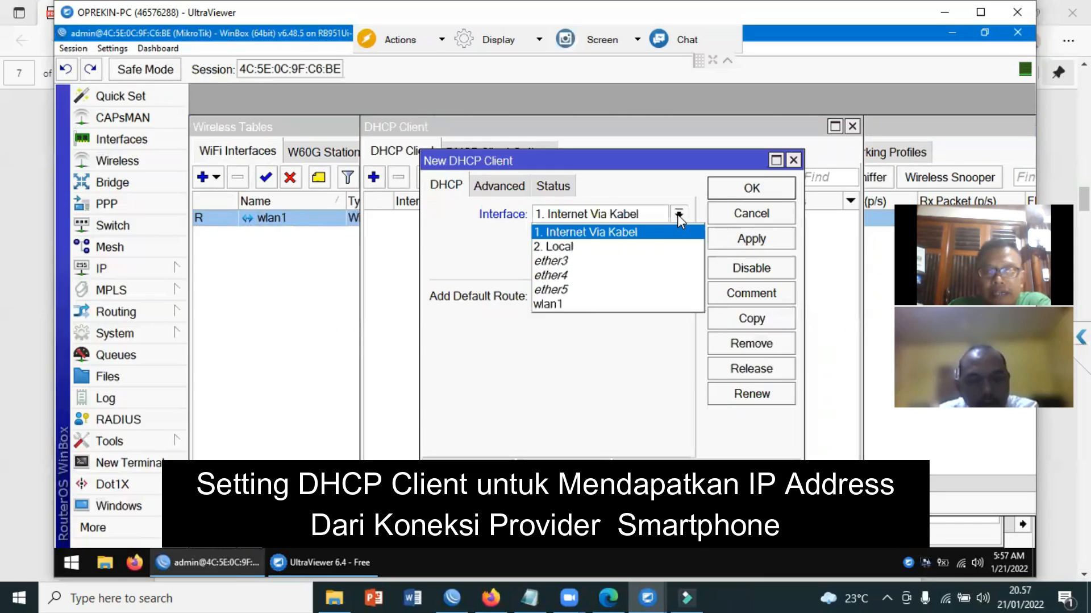
left_click(565, 305)
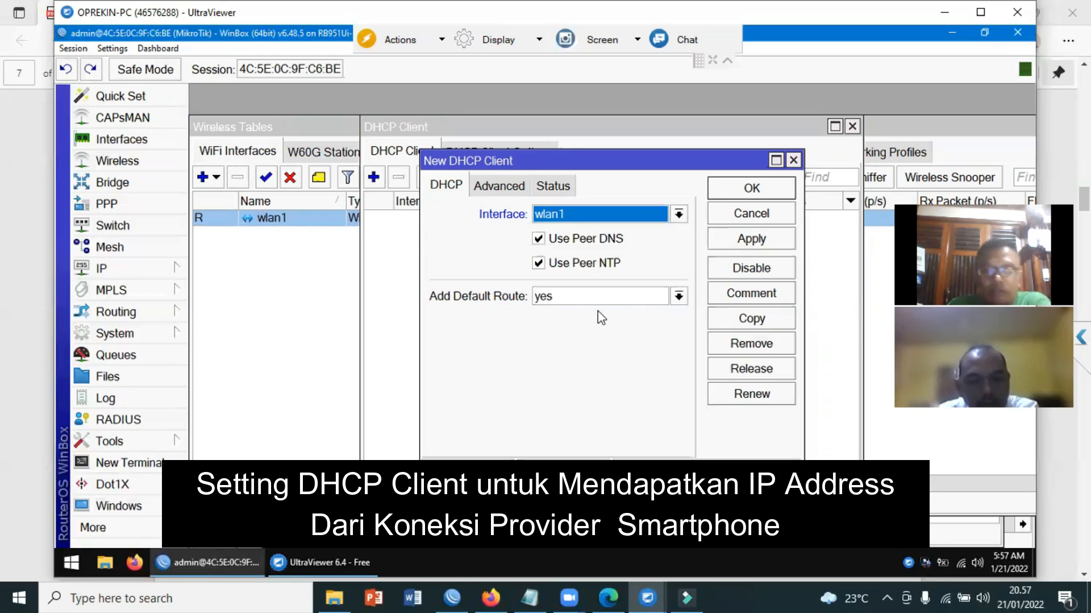
left_click(677, 296)
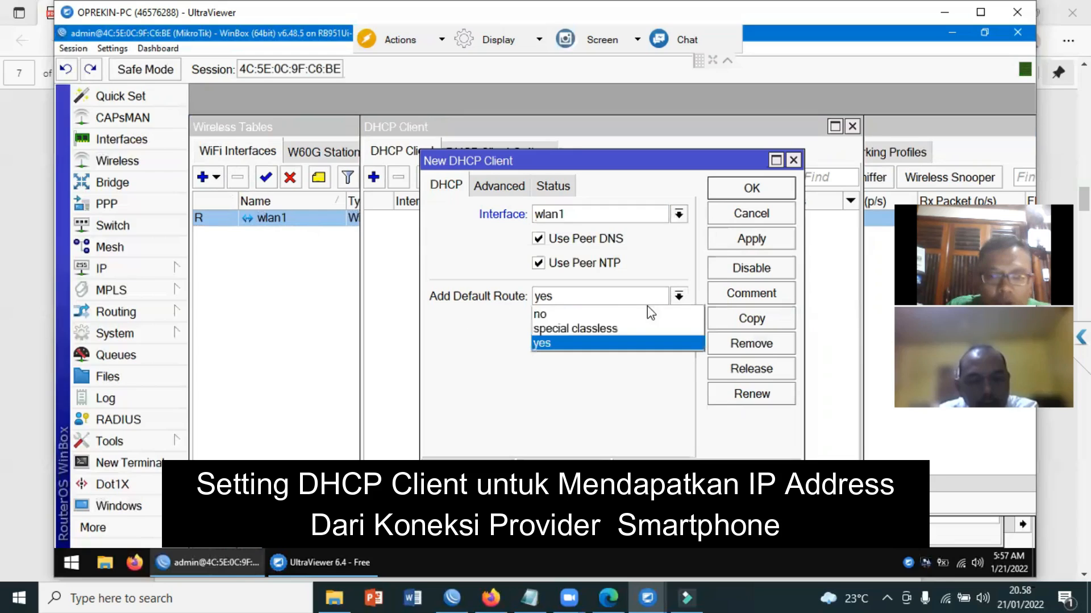
left_click(623, 312)
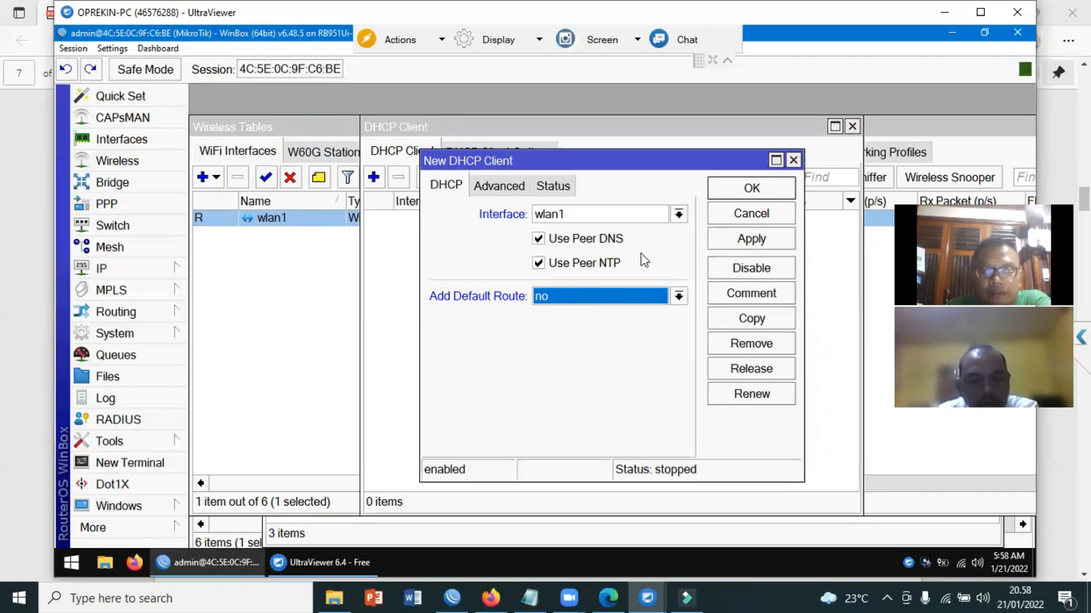
left_click(759, 243)
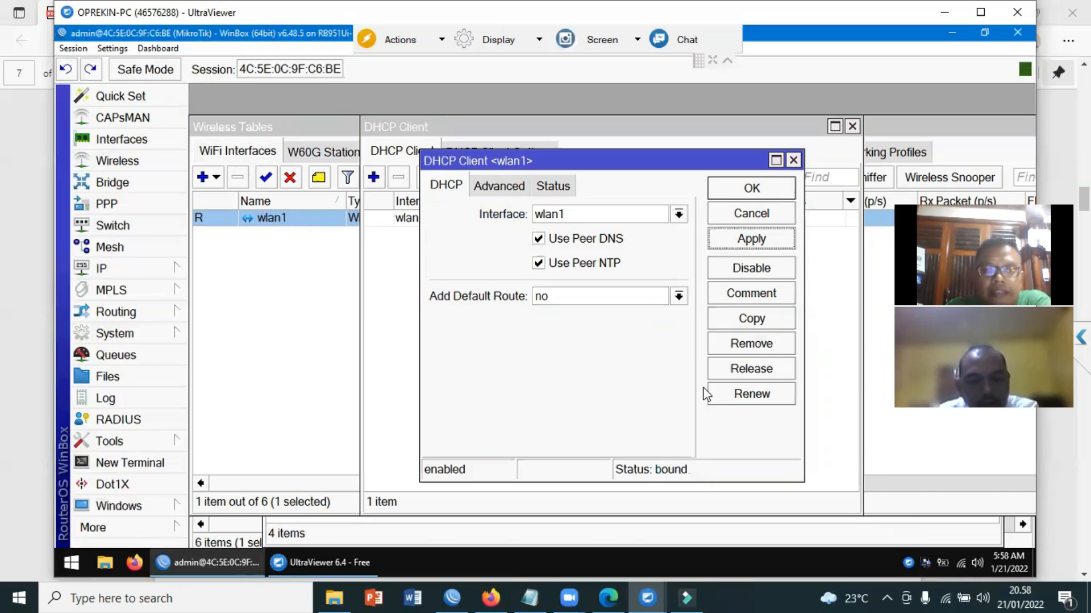
left_click(556, 187)
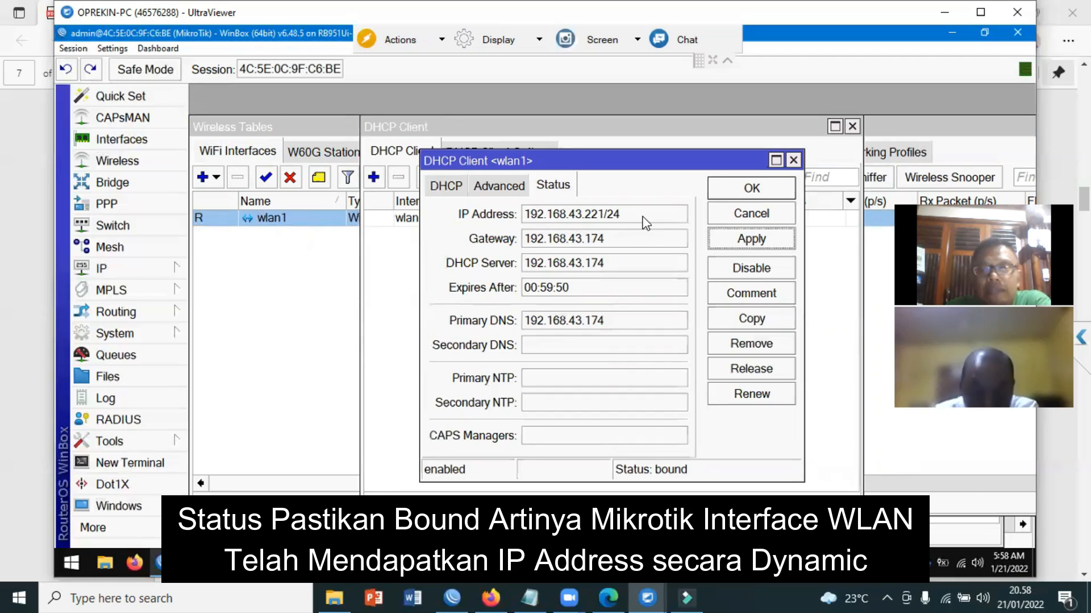
Step: Copy the gateway address from the wlan1 DHCP client's status and close its settings
double_click(597, 238)
left_click(596, 237)
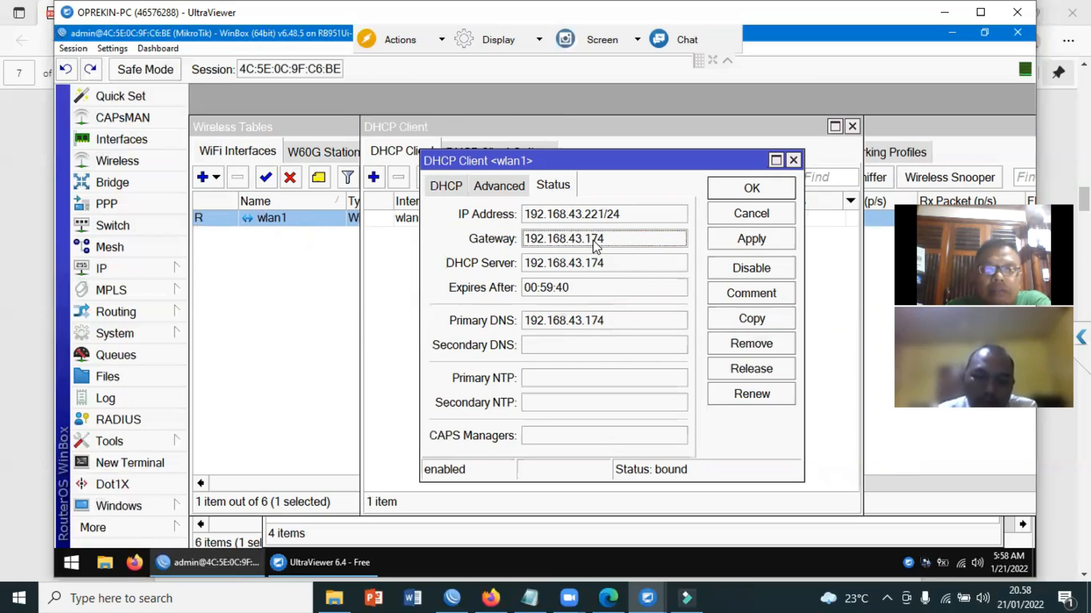
double_click(595, 238)
right_click(621, 249)
left_click(630, 253)
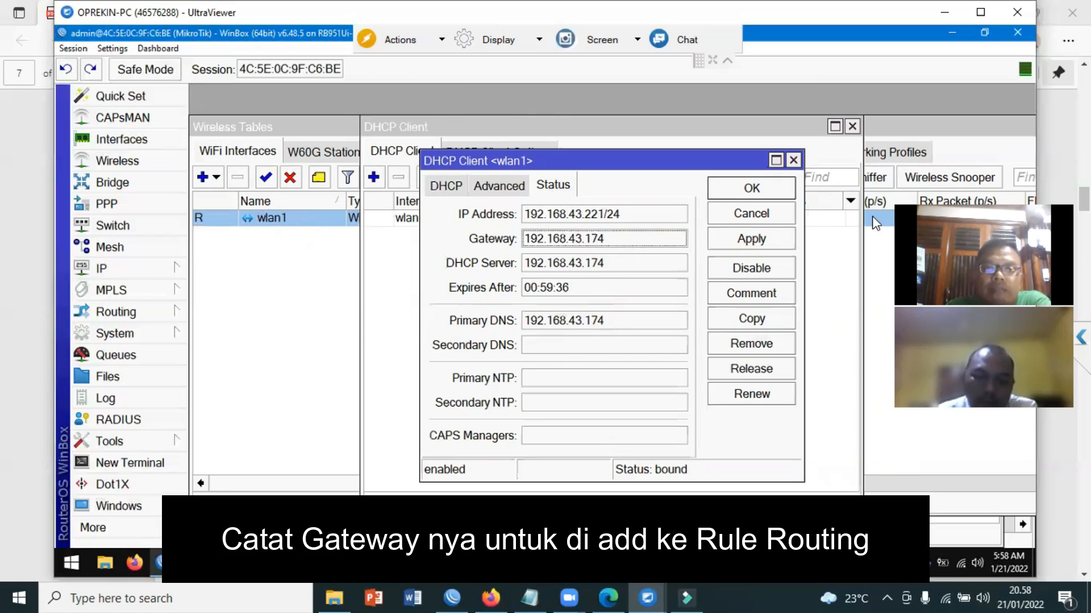
left_click(767, 190)
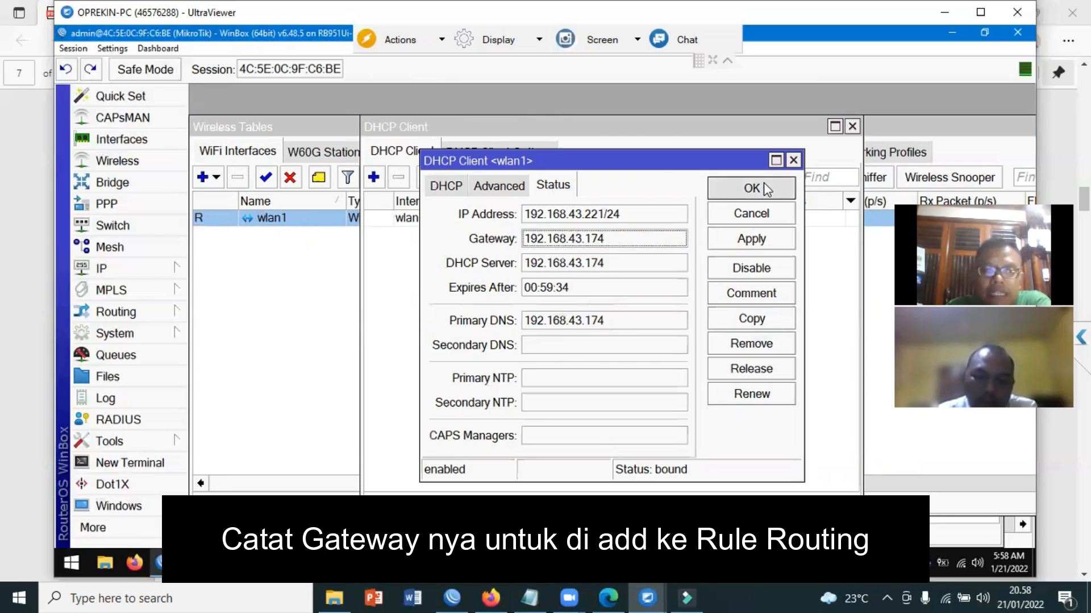
Step: Add a static default route for 0.0.0.0/0 with gateway 192.168.43.174 and save it
left_click(102, 269)
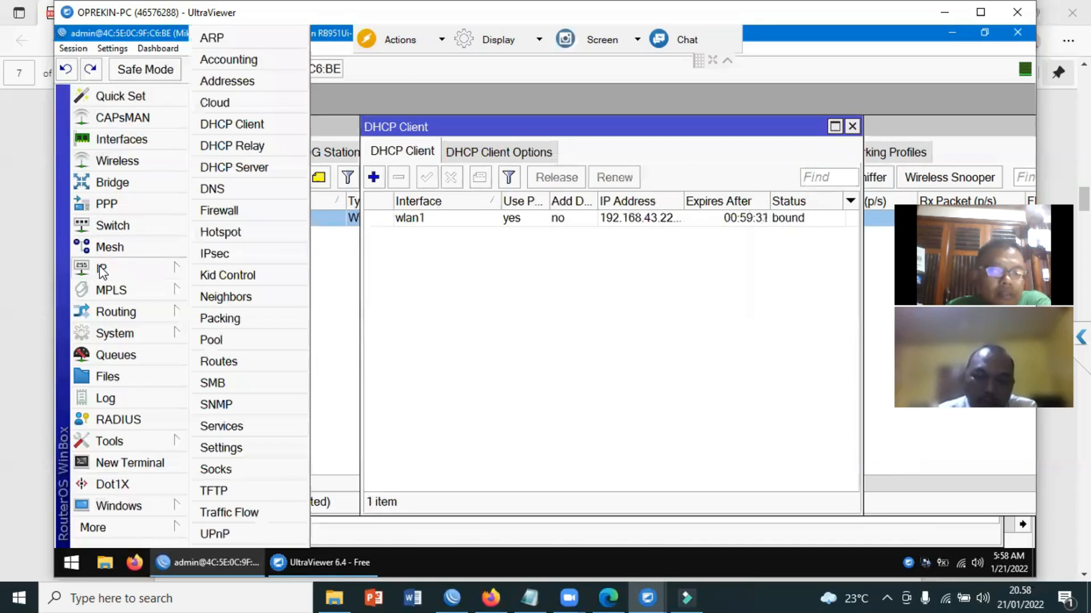
left_click(219, 361)
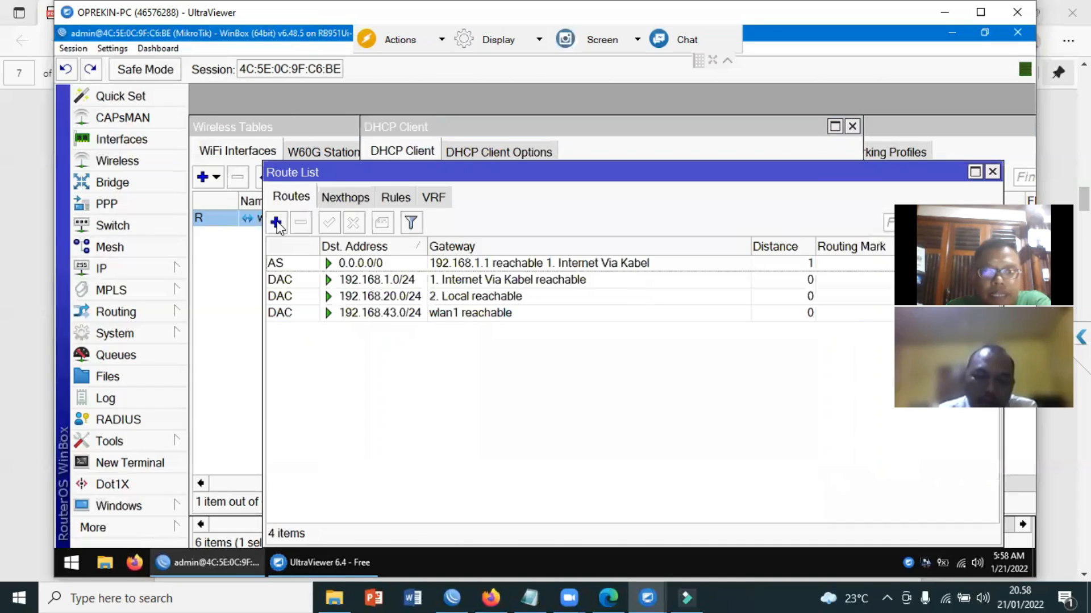
left_click(276, 223)
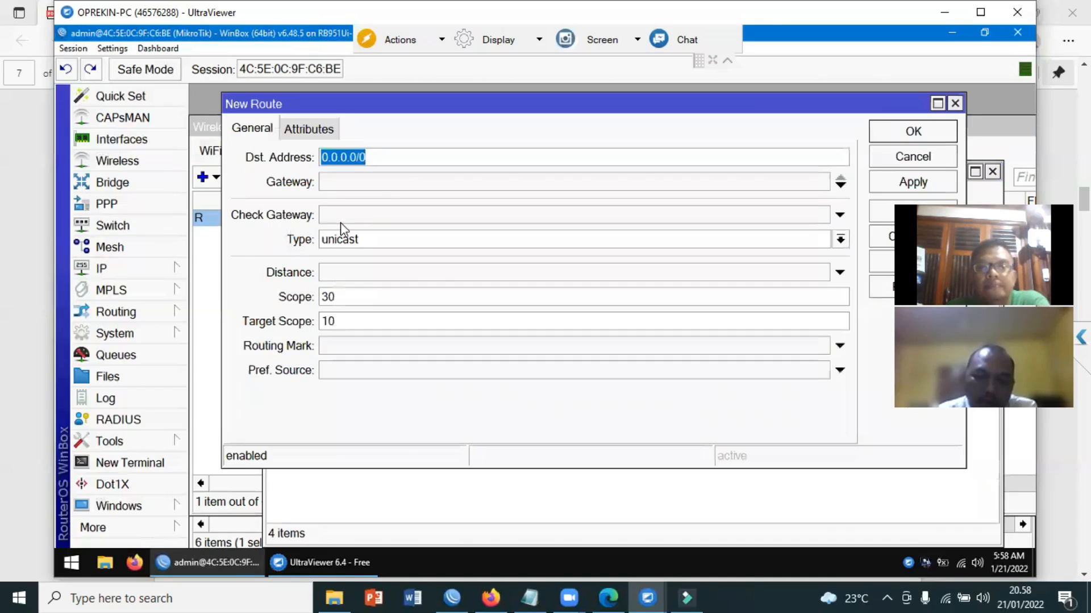
left_click(432, 183)
key("ctrl+v")
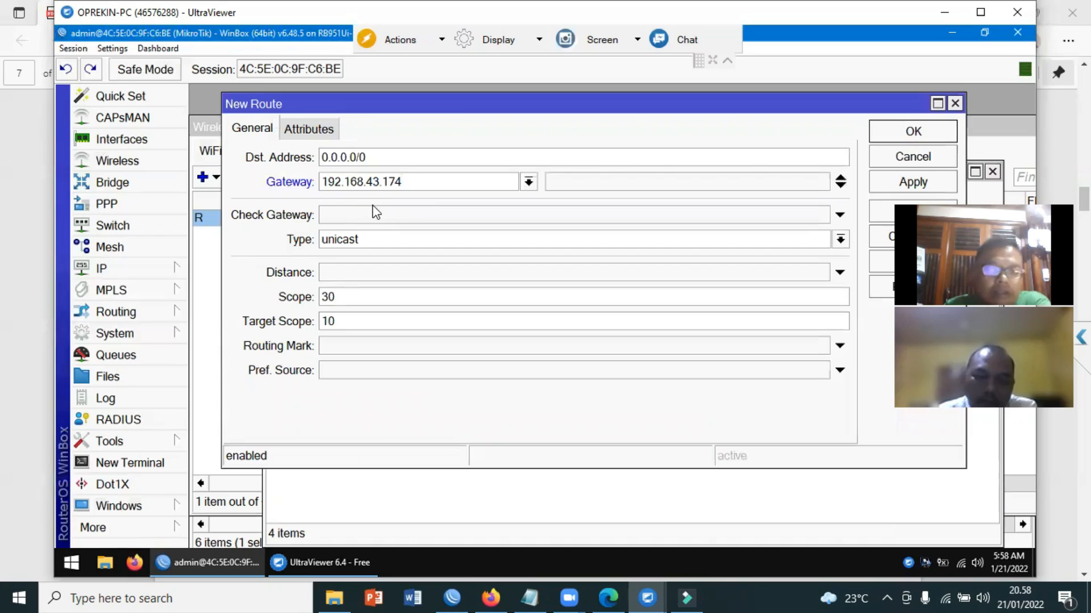
left_click(892, 183)
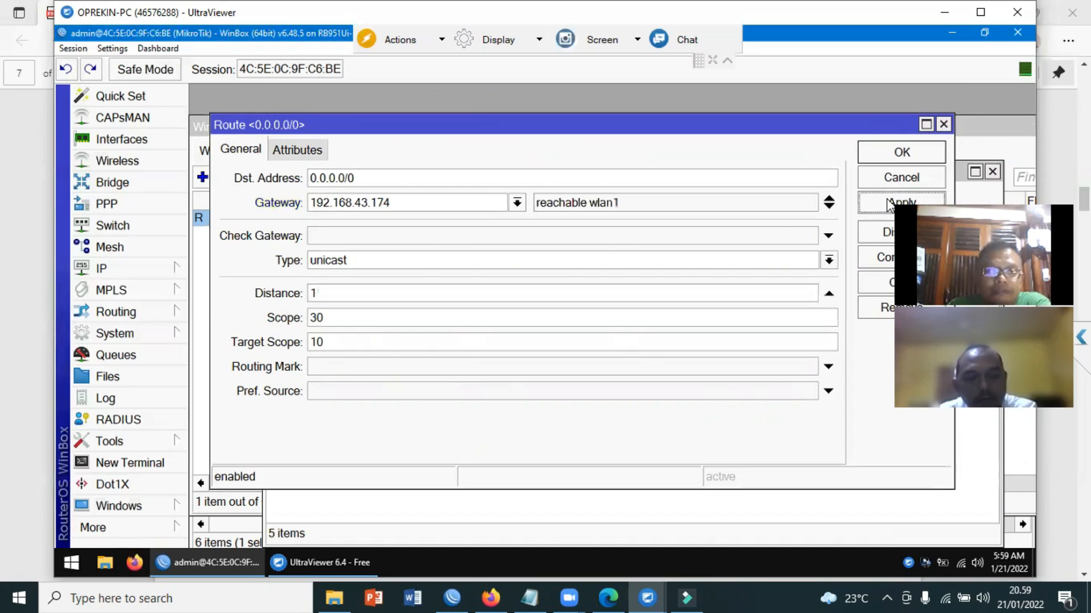
left_click(908, 154)
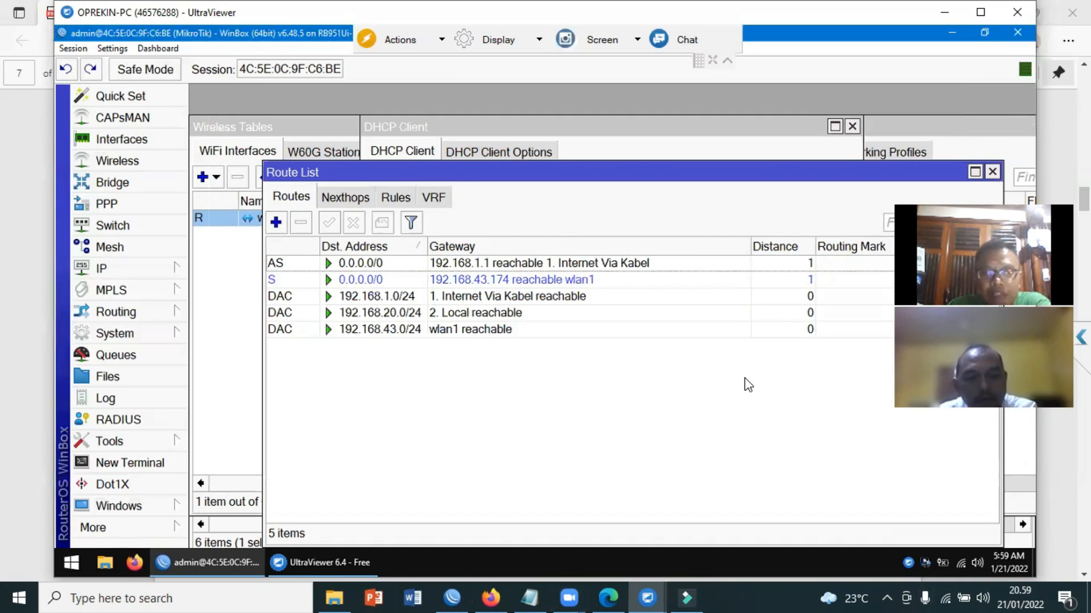
Step: Start another 0.0.0.0/0 route with two gateways, 192.168.1.1 and 192.168.43.174
left_click(278, 224)
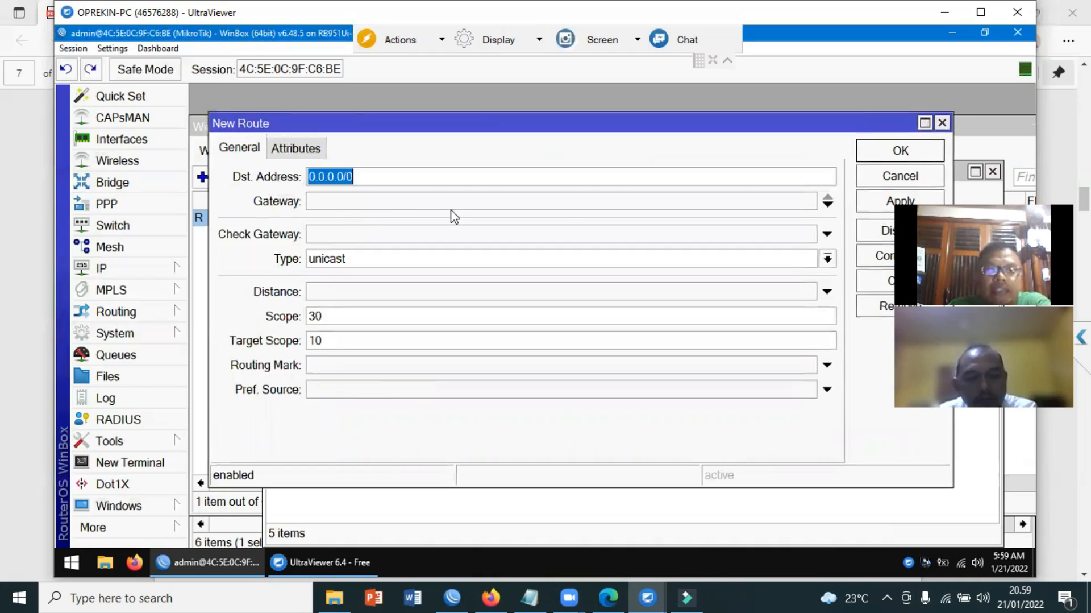
left_click(382, 202)
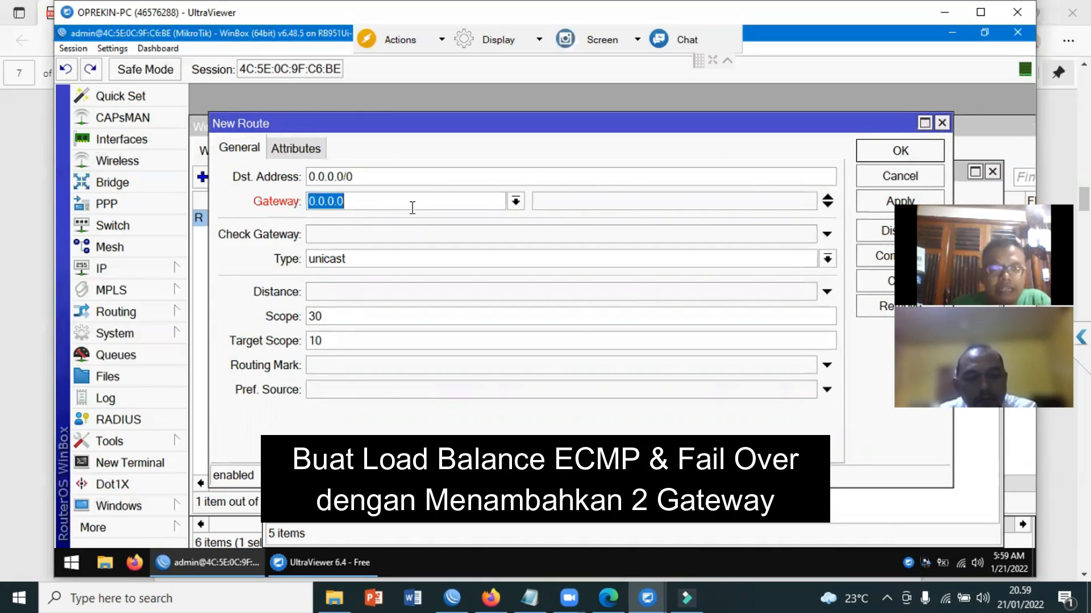
type("192.168")
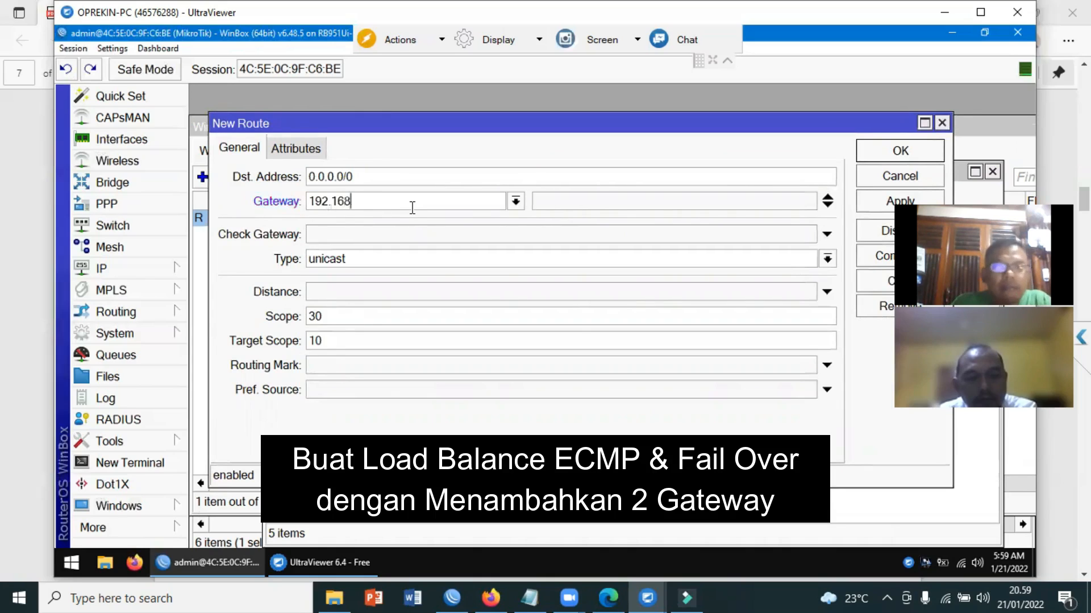
type(".1.1")
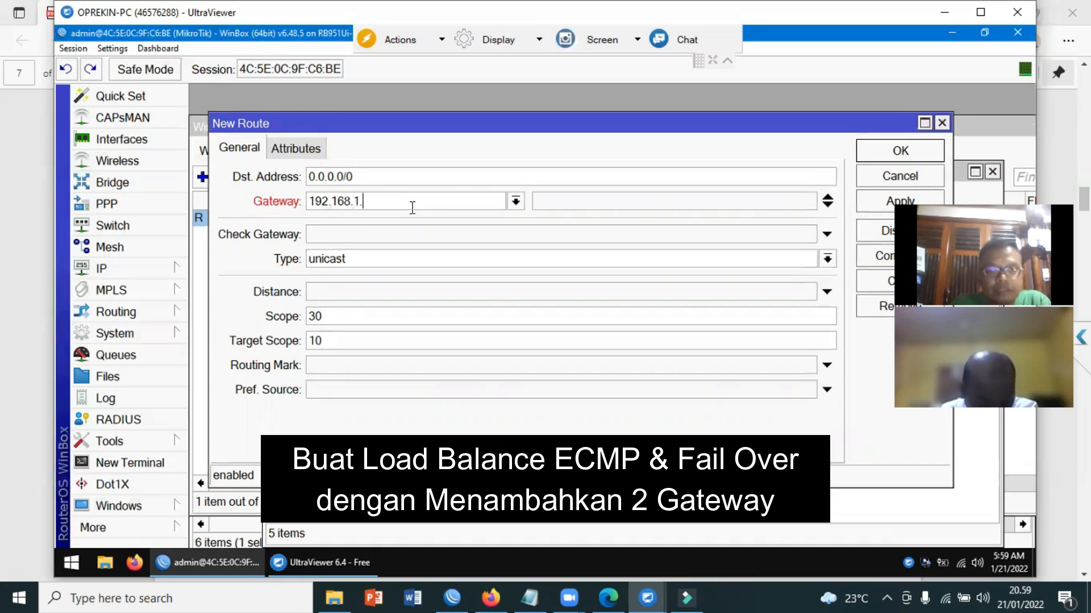
left_click(828, 206)
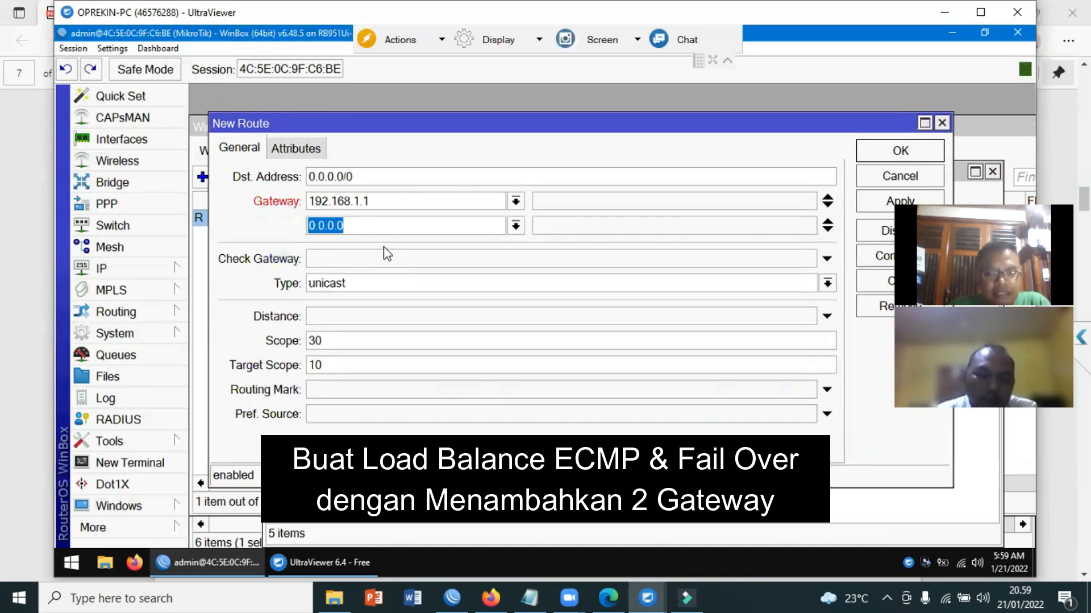
type("192.168.43.174")
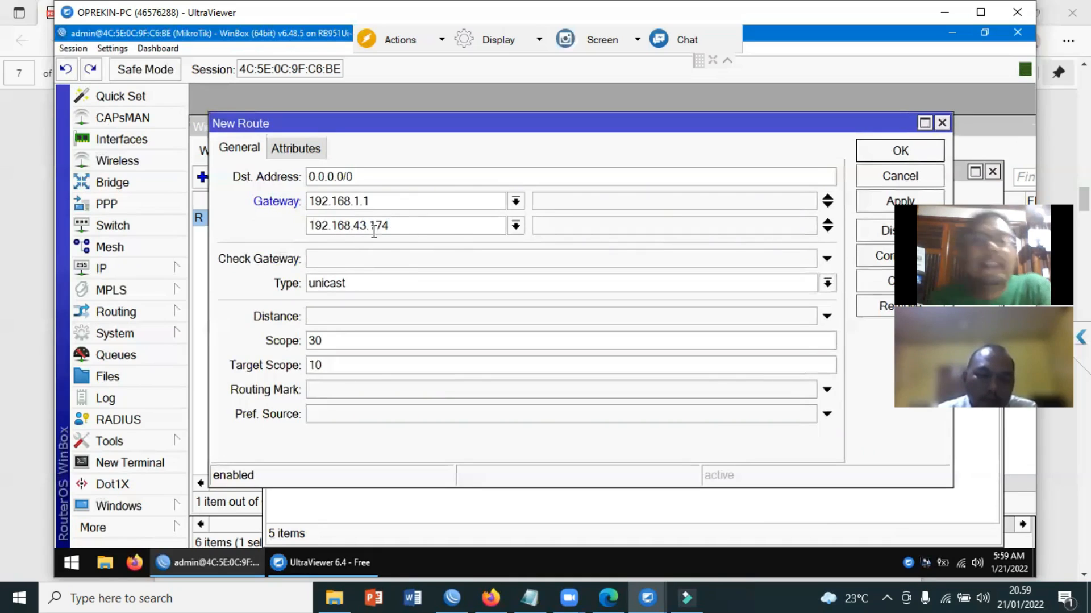
Step: Set Check Gateway to ping for the two-gateway route and save it
left_click(364, 268)
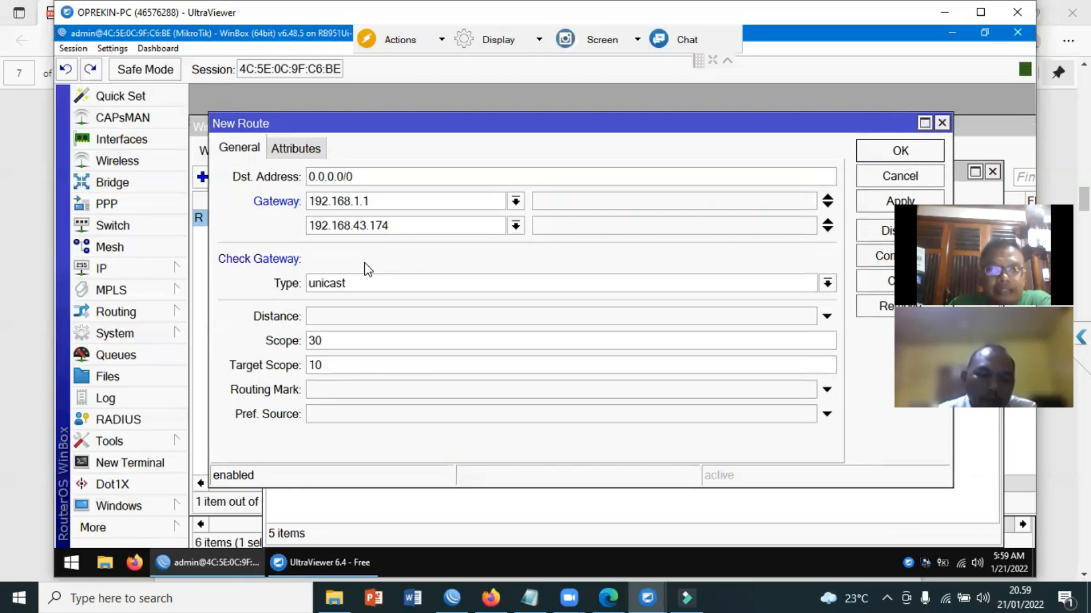
left_click(382, 270)
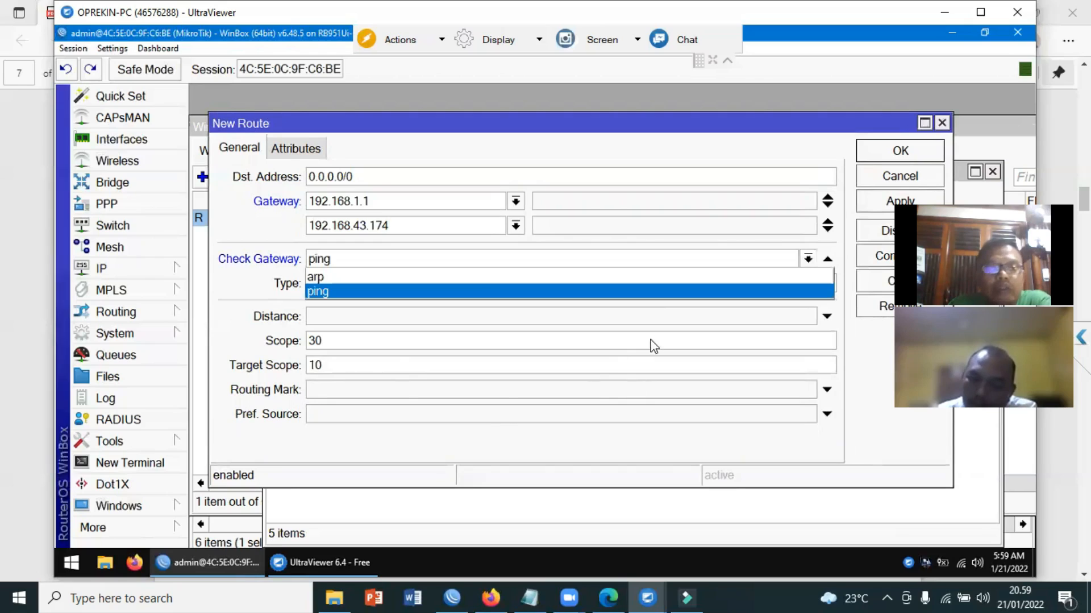
left_click(582, 238)
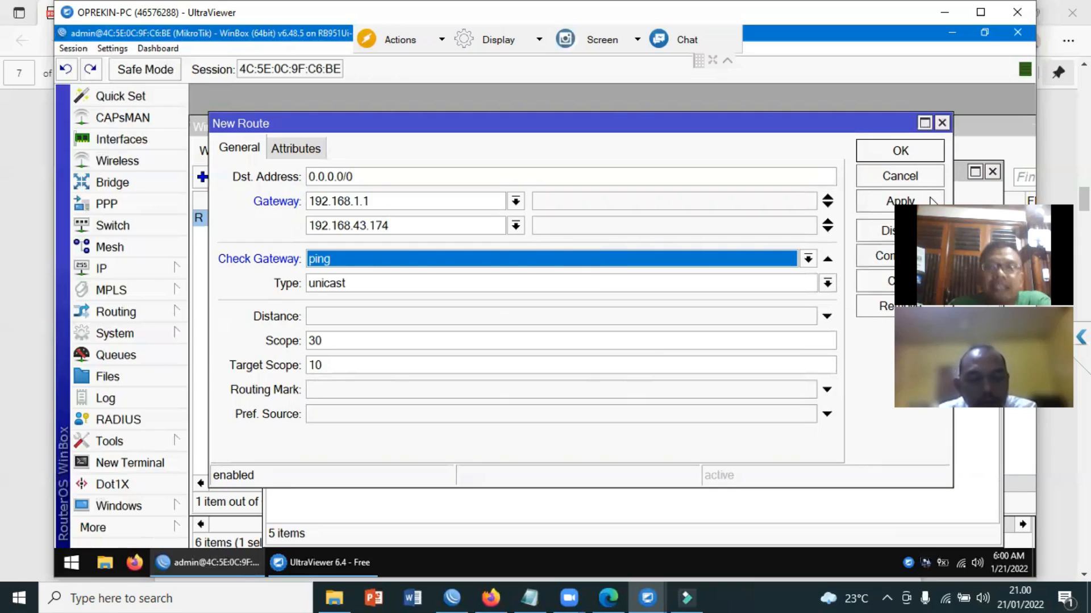
left_click(886, 206)
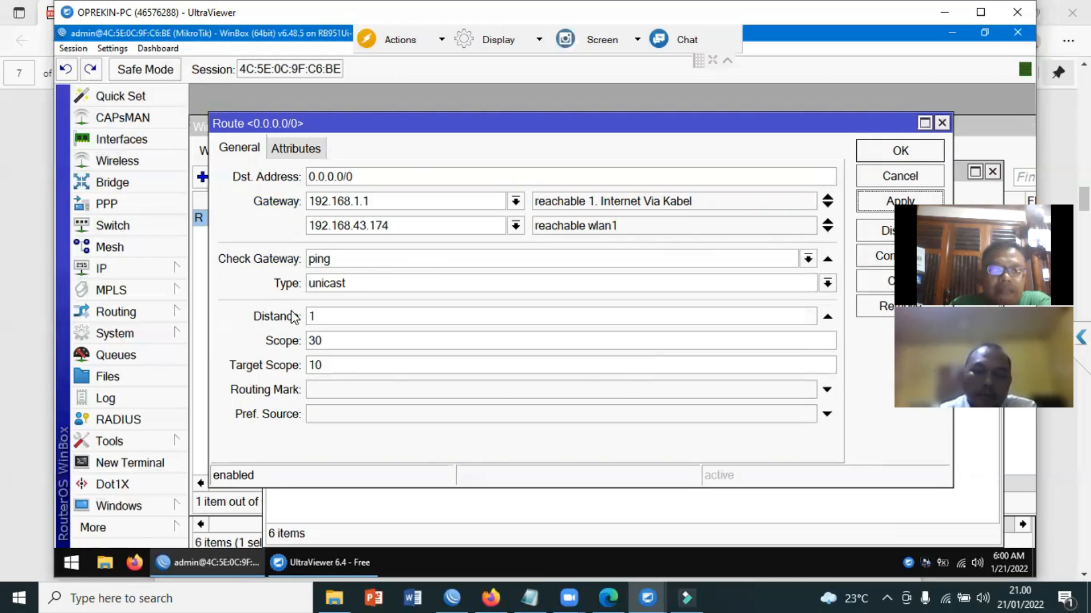
left_click(915, 150)
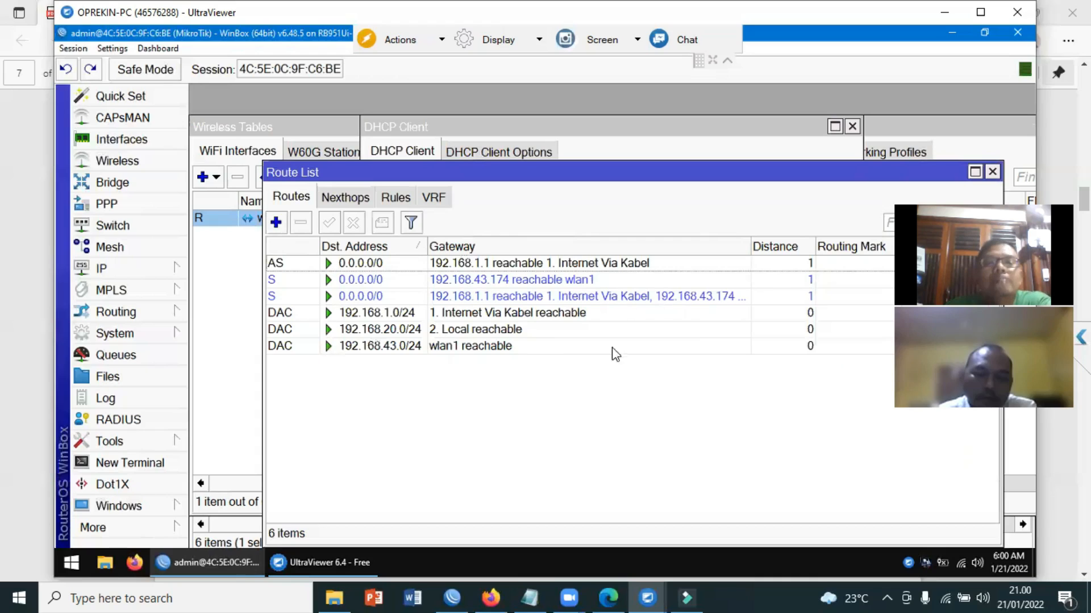
Step: Review the settings of the two-gateway default route and return to the route list
double_click(482, 296)
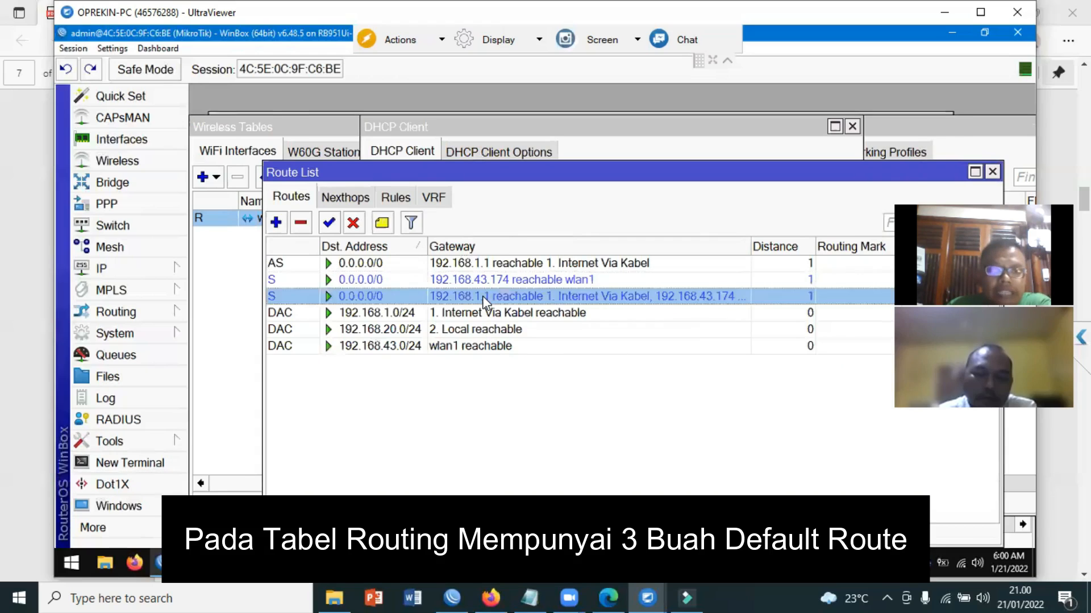
left_click(912, 152)
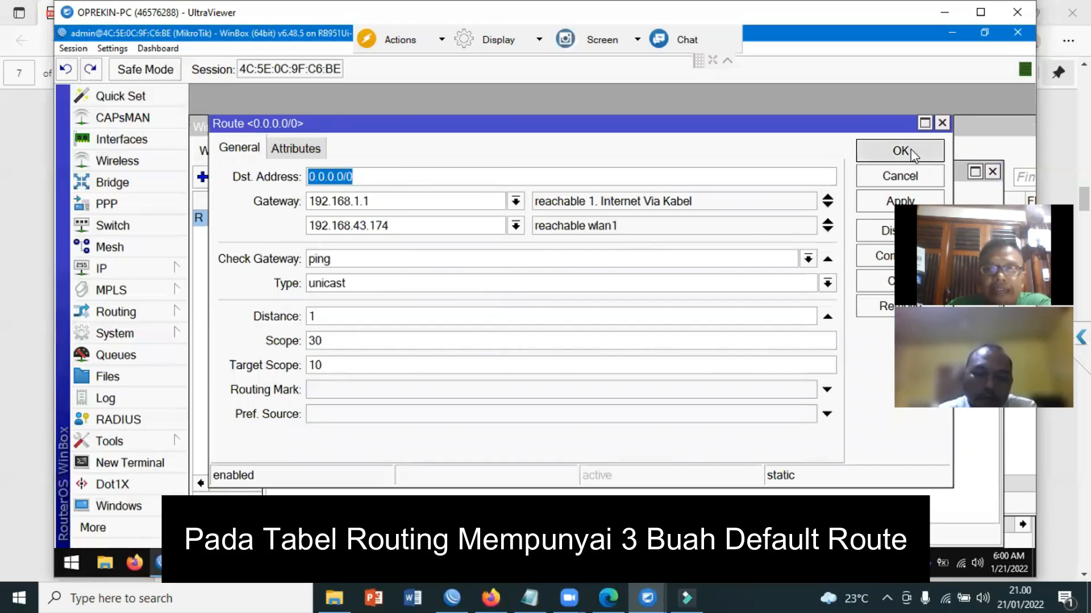
left_click(437, 220)
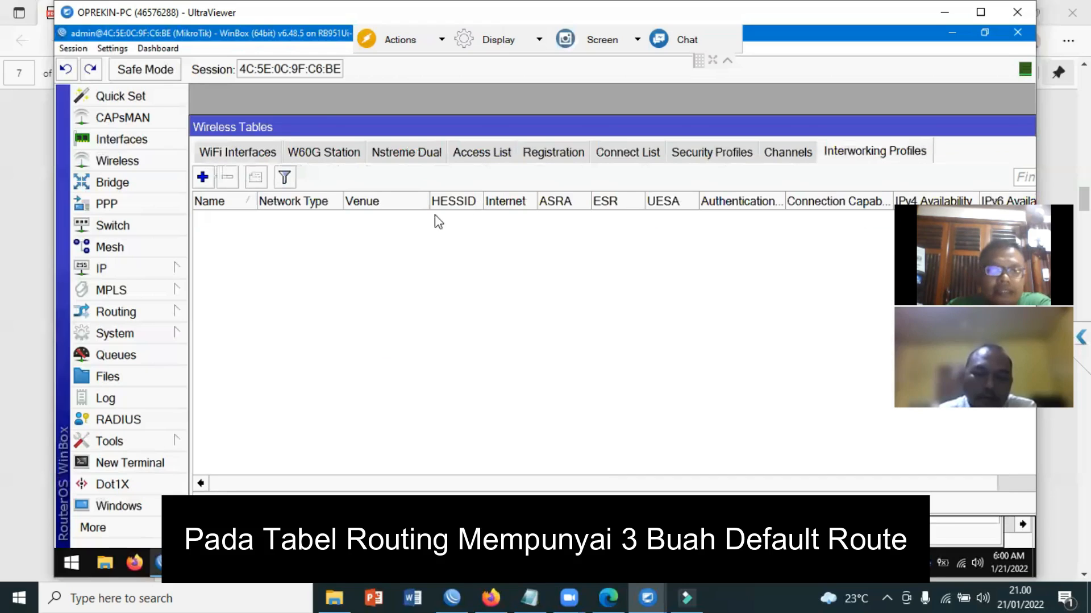
left_click(105, 268)
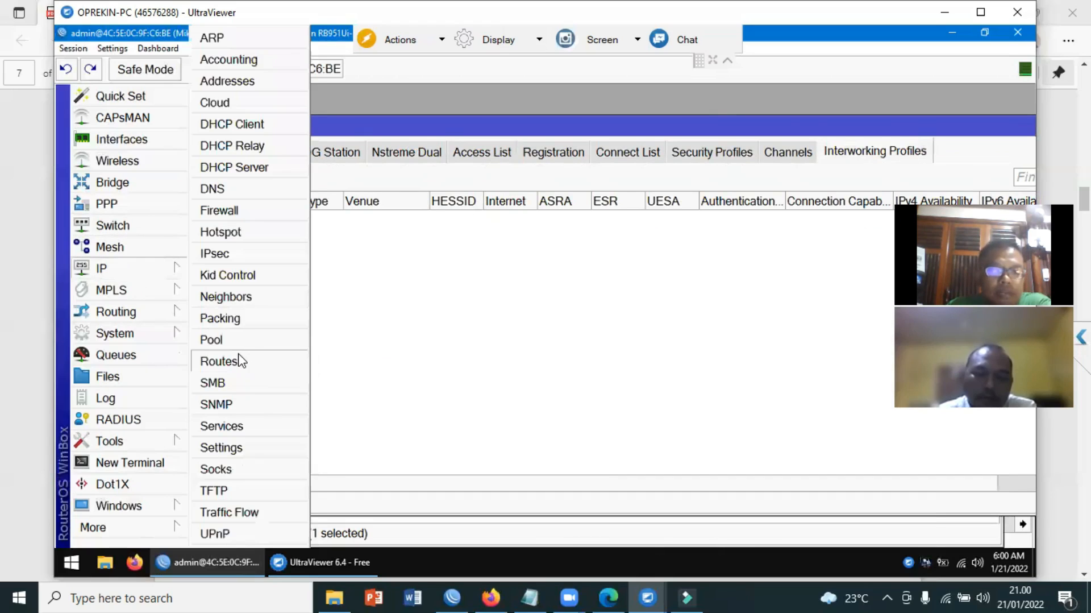
left_click(240, 360)
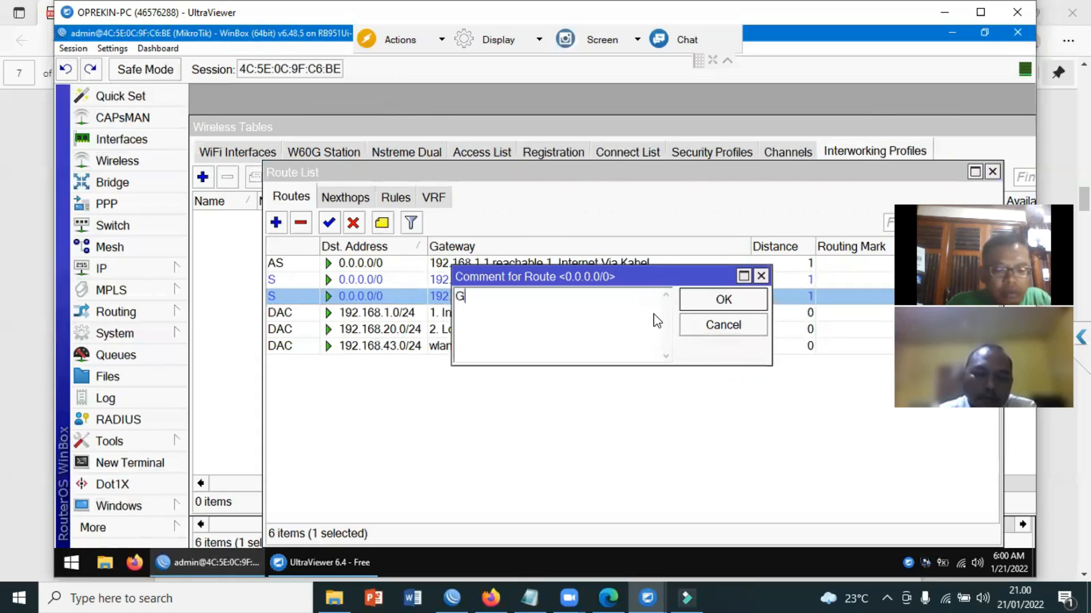
Step: Add the comment "Gateway ECMP & Fail Over" to the two-gateway default route
type("way E")
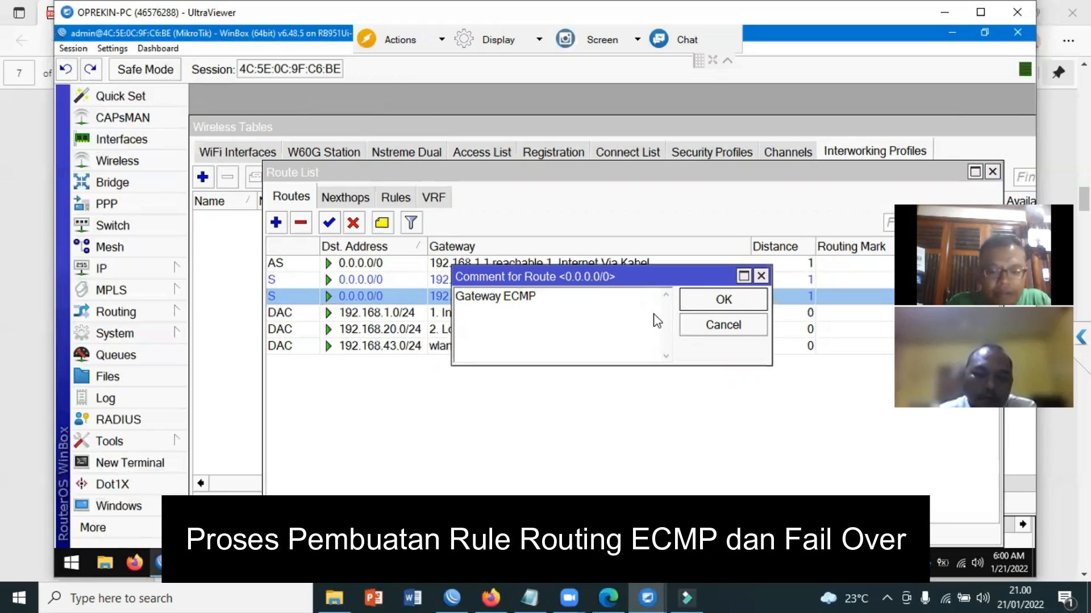
type("CMP & Faul ")
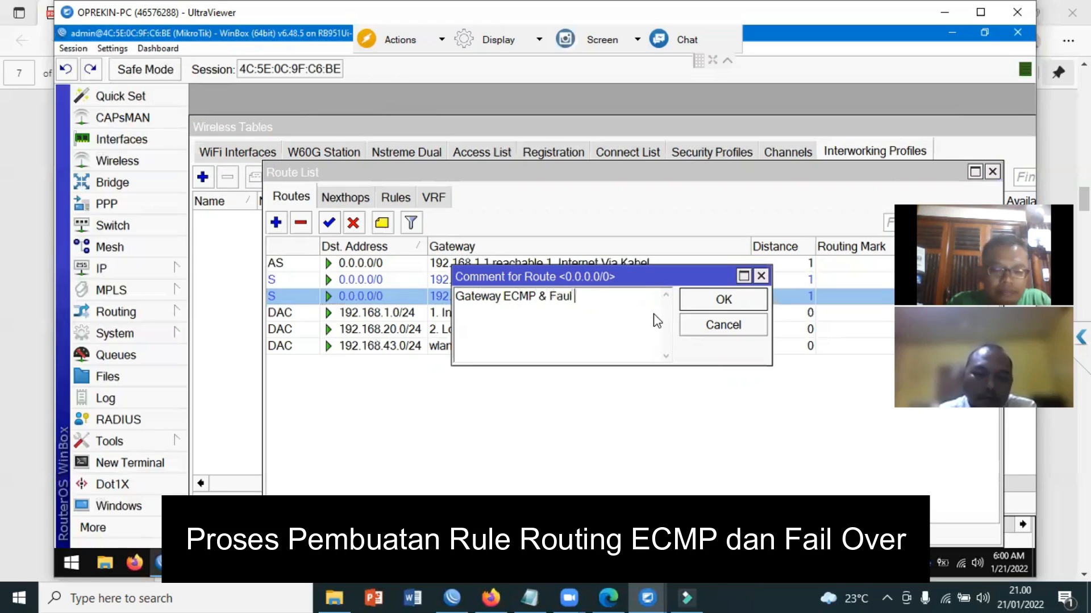
type("O")
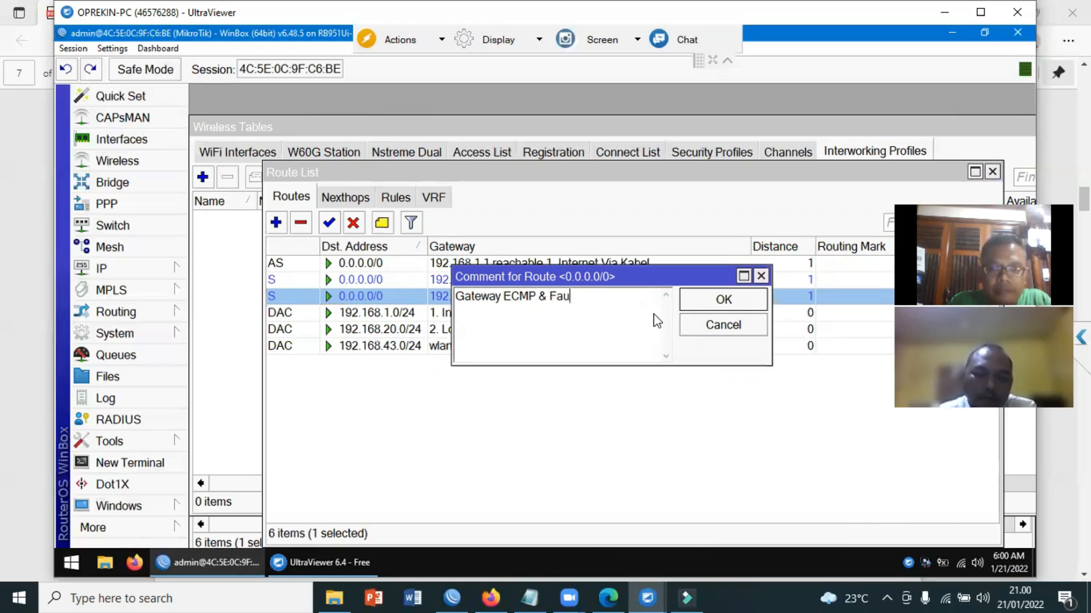
type("Over")
left_click(710, 300)
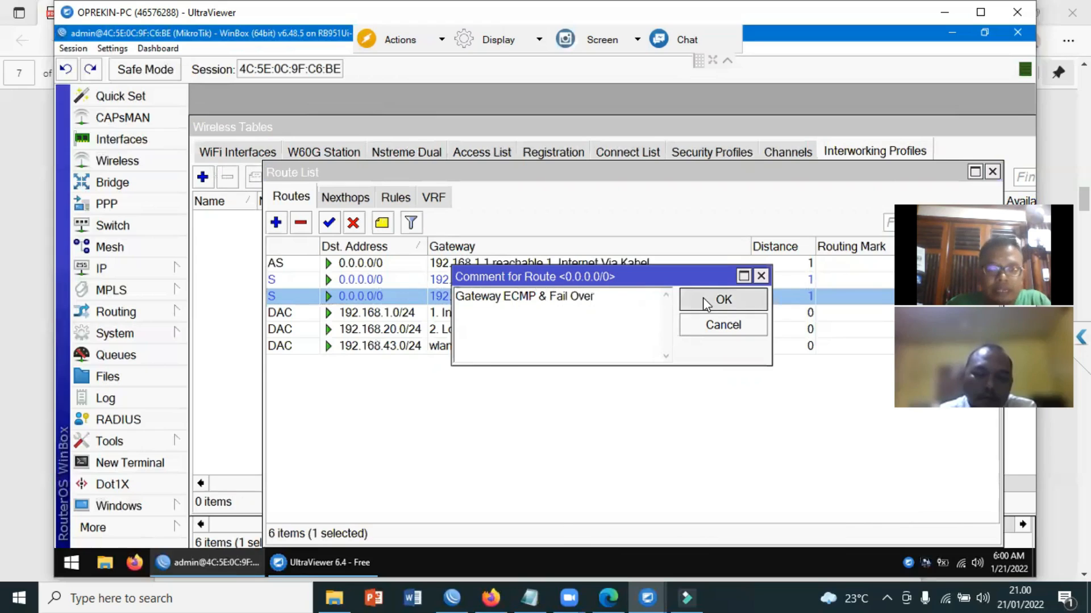
Step: Add the comment "Penentuan Jalur" to the default route that uses only gateway 192.168.1.1
left_click(455, 265)
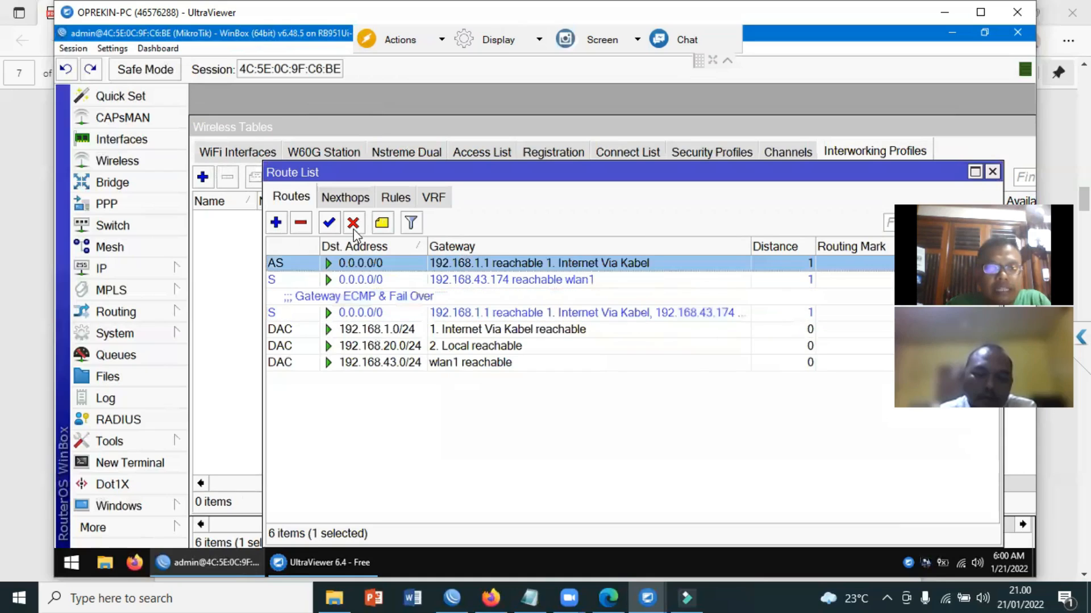
left_click(382, 223)
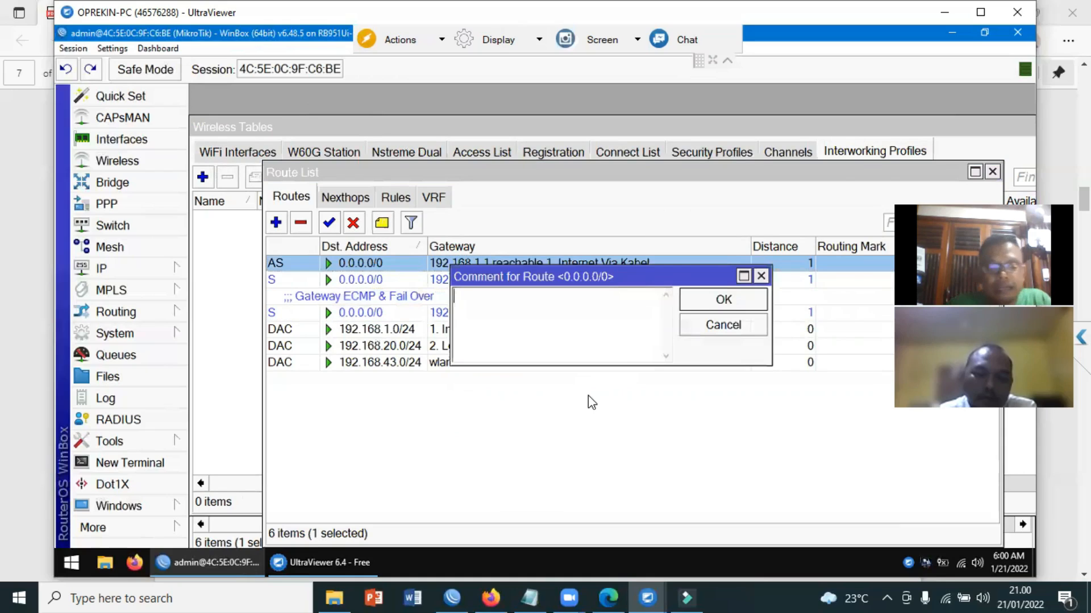
type("Penentuan Ja")
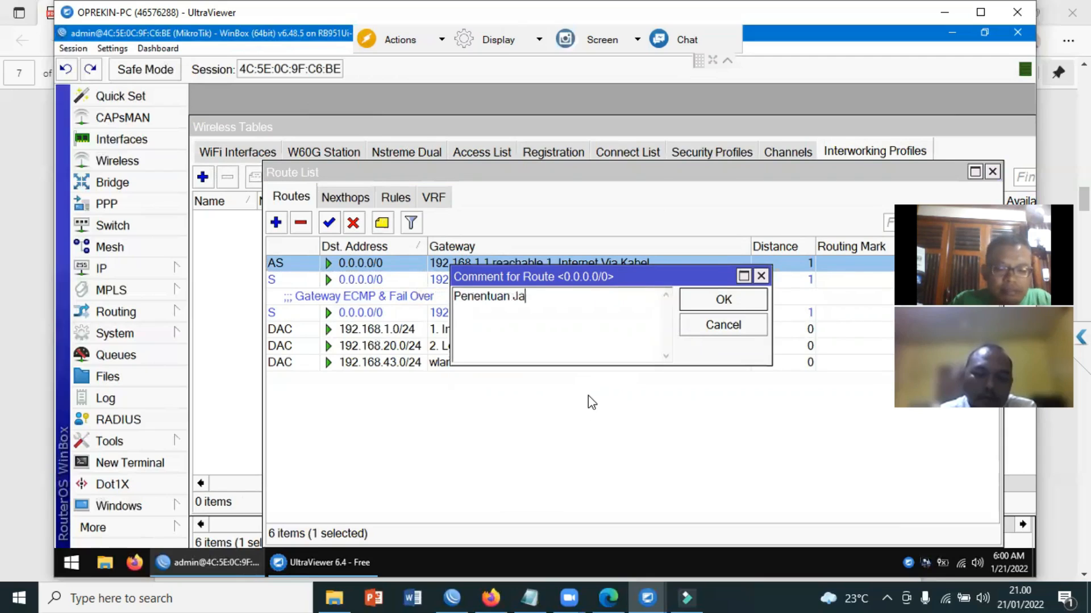
type("lur")
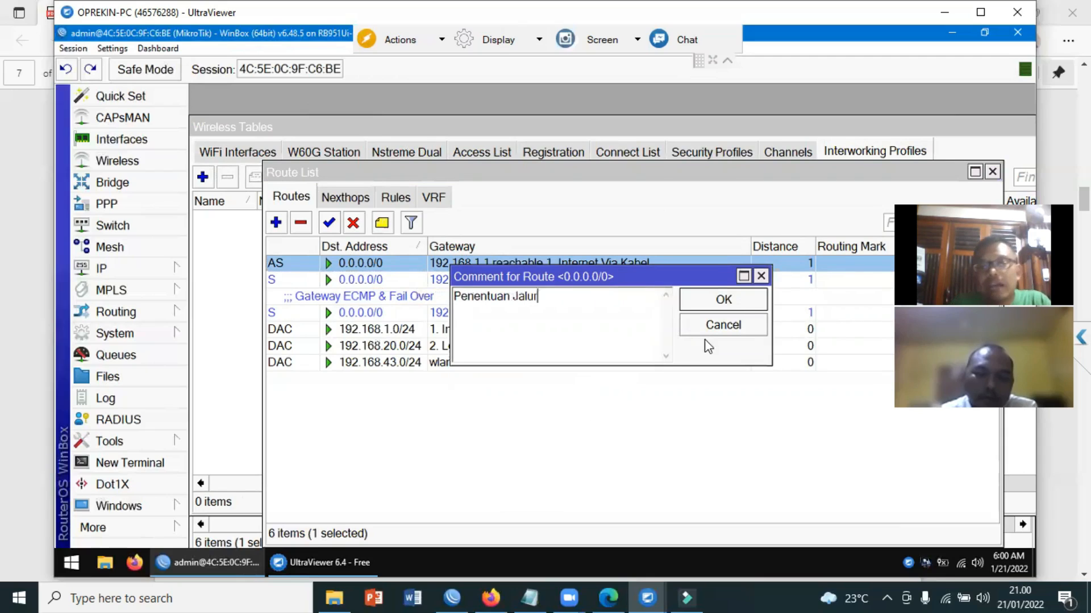
left_click(746, 300)
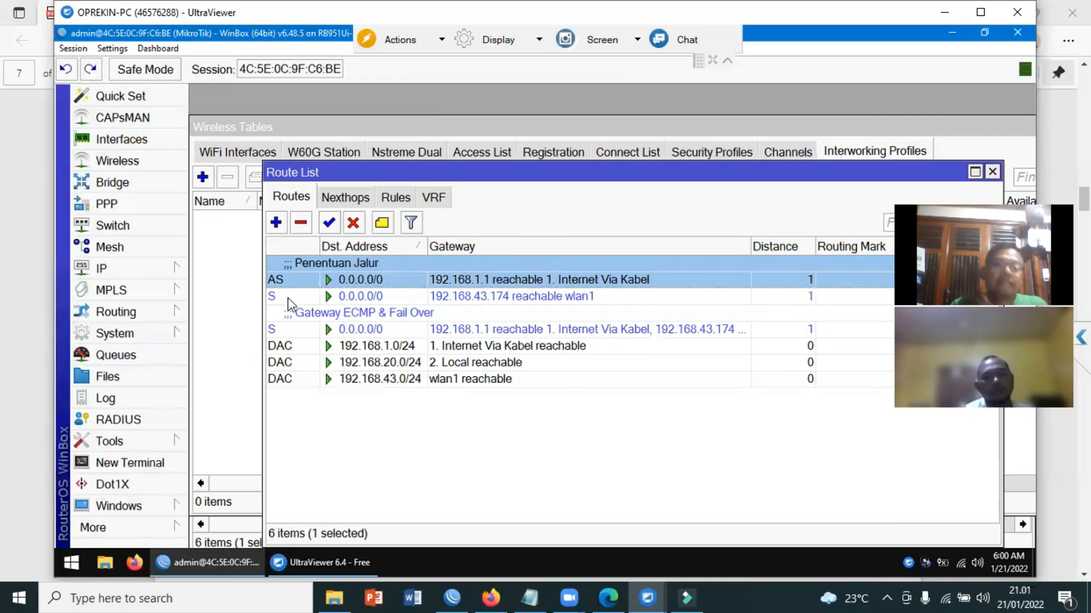
Step: Check the routing marks available for the "Penentuan Jalur" default route and return to the route list
double_click(525, 282)
left_click(757, 367)
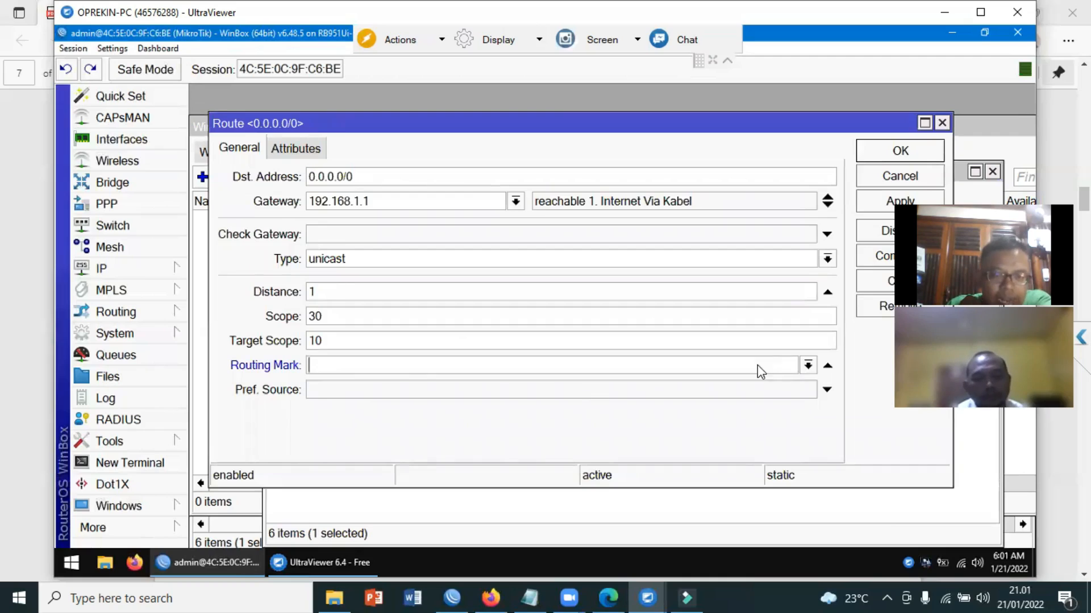
left_click(806, 366)
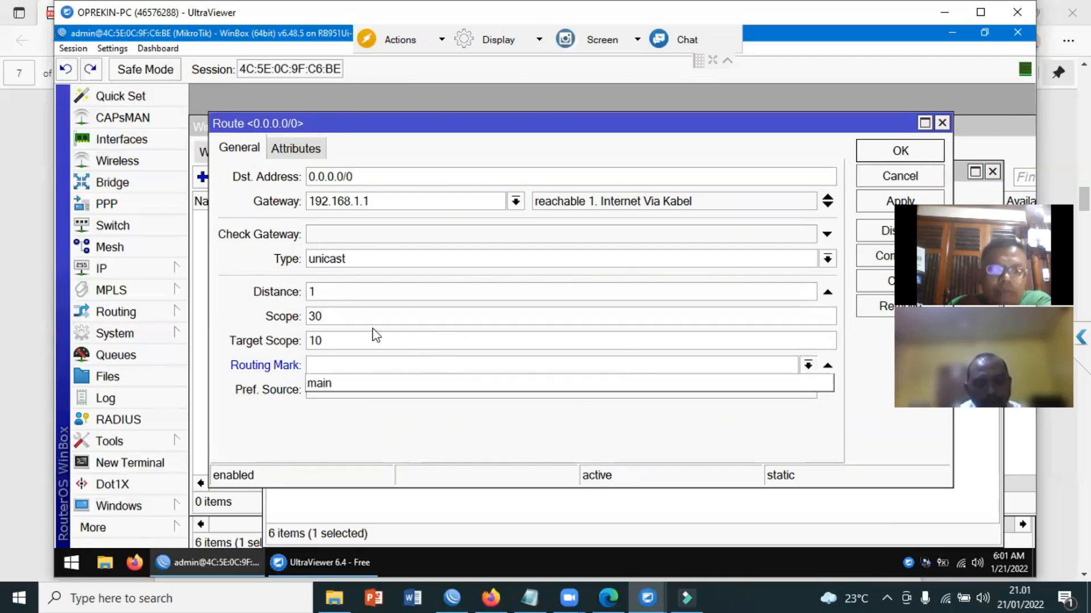
left_click(899, 181)
left_click(899, 181)
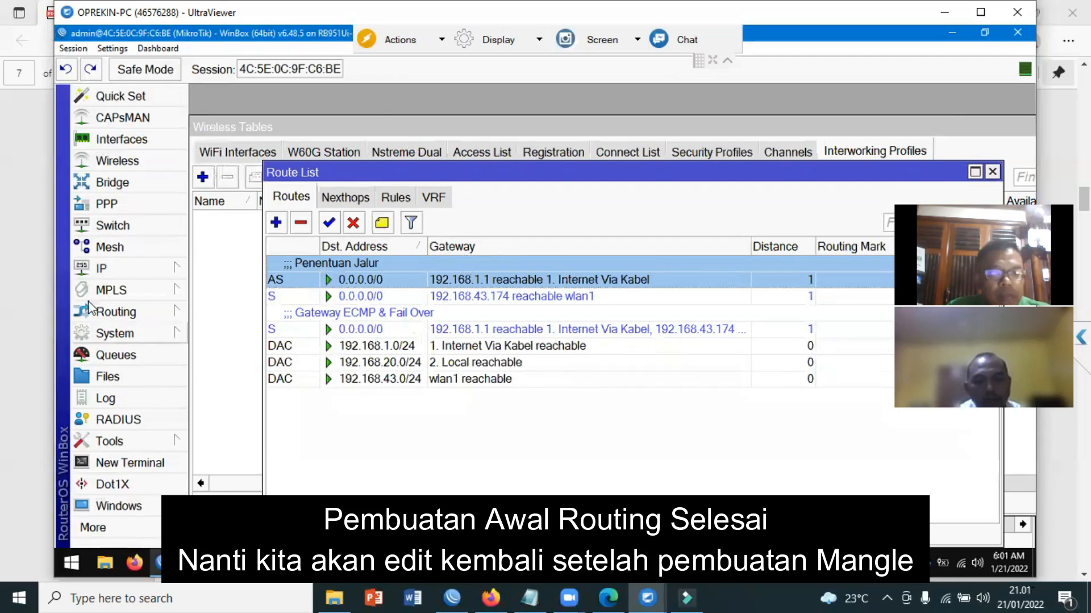
Step: Start a new firewall NAT rule in the srcnat chain with "1. Internet Via Kabel" as the out interface
left_click(108, 269)
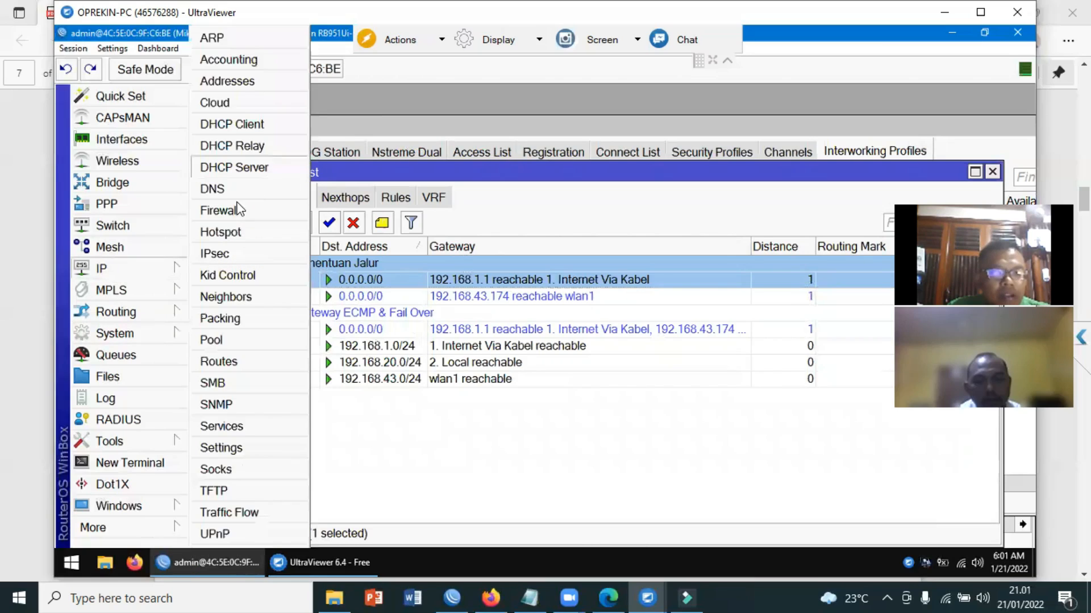
left_click(219, 211)
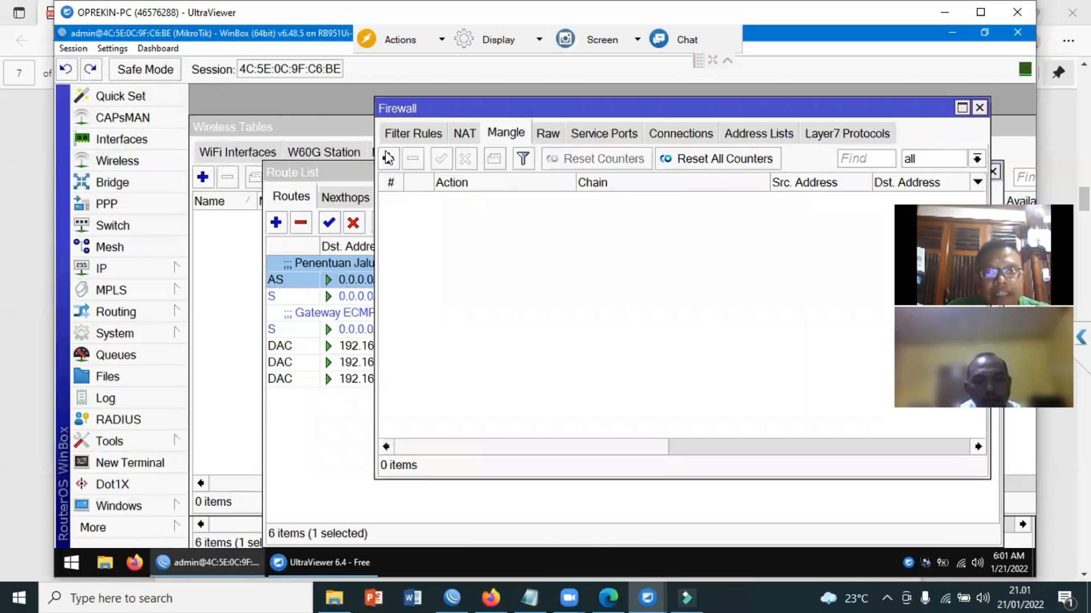
left_click(464, 133)
left_click(388, 158)
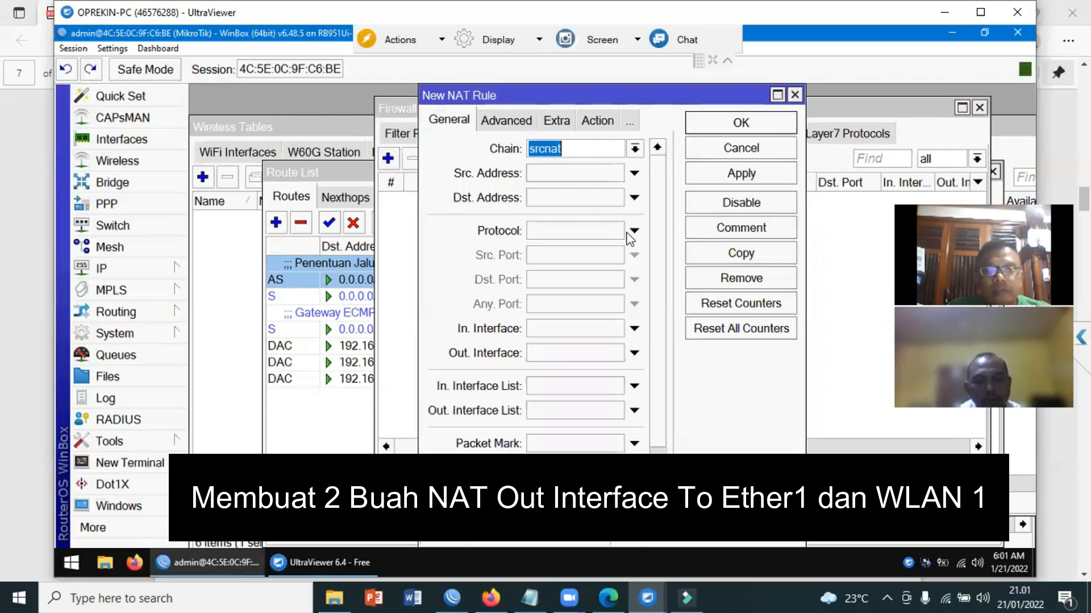
left_click(614, 354)
left_click(617, 365)
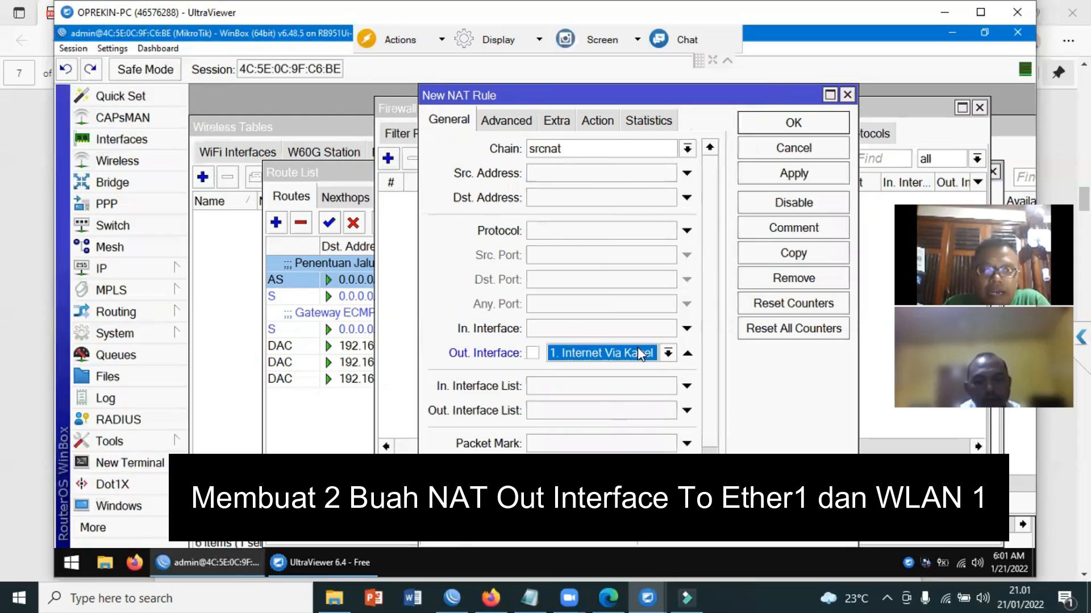
Step: Set the new NAT rule's action to masquerade and save the rule
left_click(610, 122)
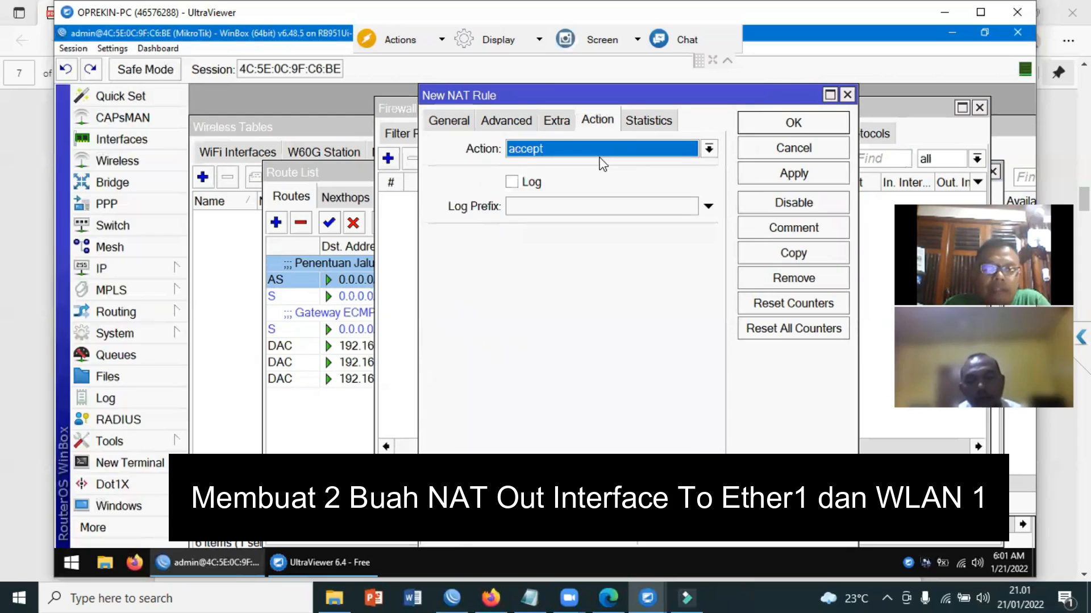
left_click(602, 148)
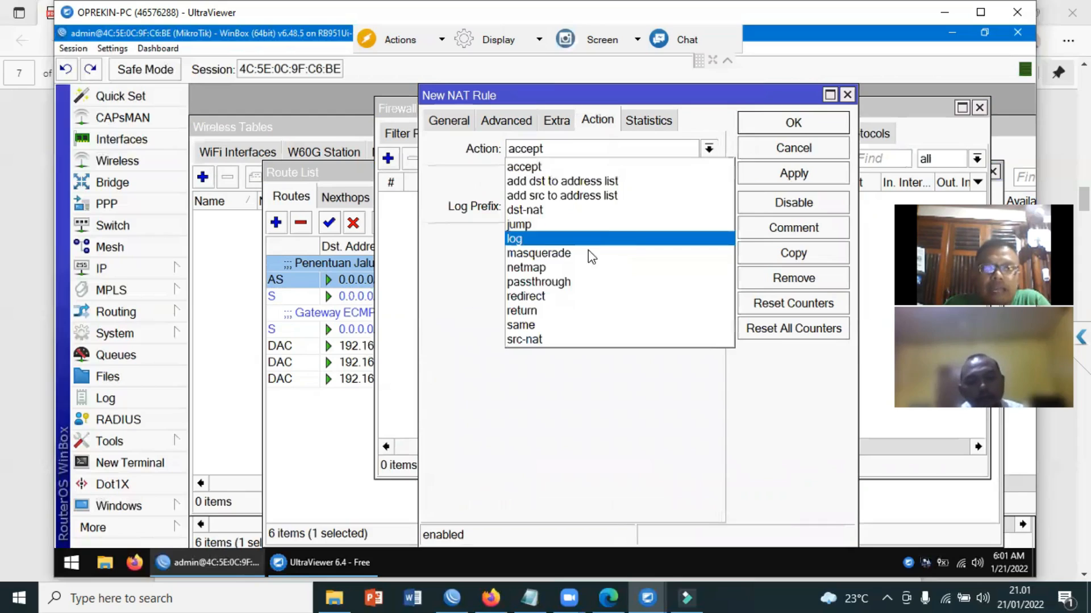
left_click(570, 259)
left_click(802, 175)
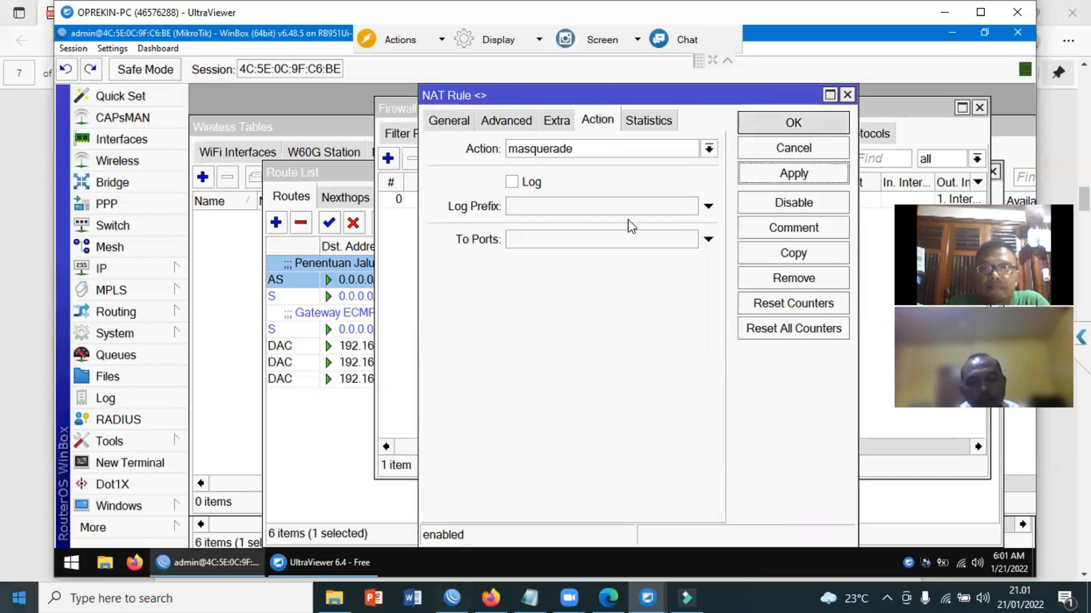
left_click(829, 130)
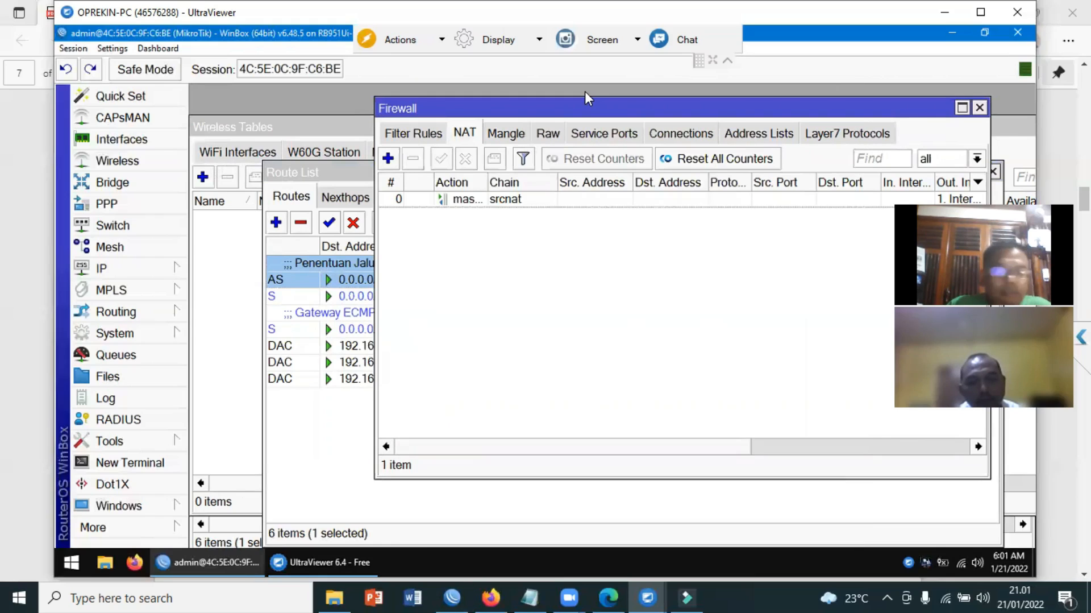
Step: Add a second srcnat rule with wlan1 as the out interface and masquerade as the action
left_click(388, 160)
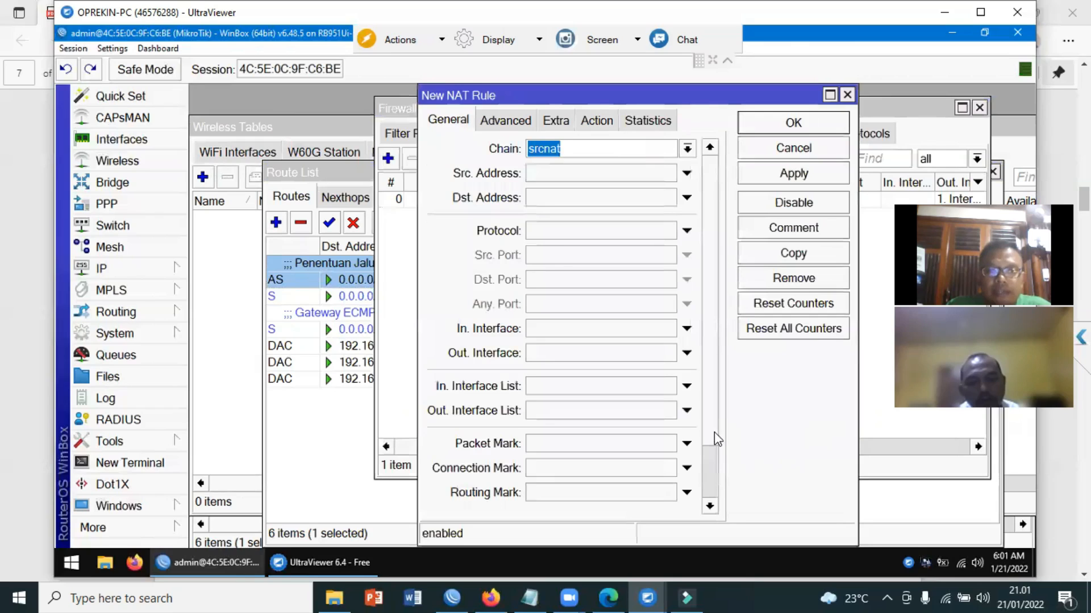
left_click(686, 353)
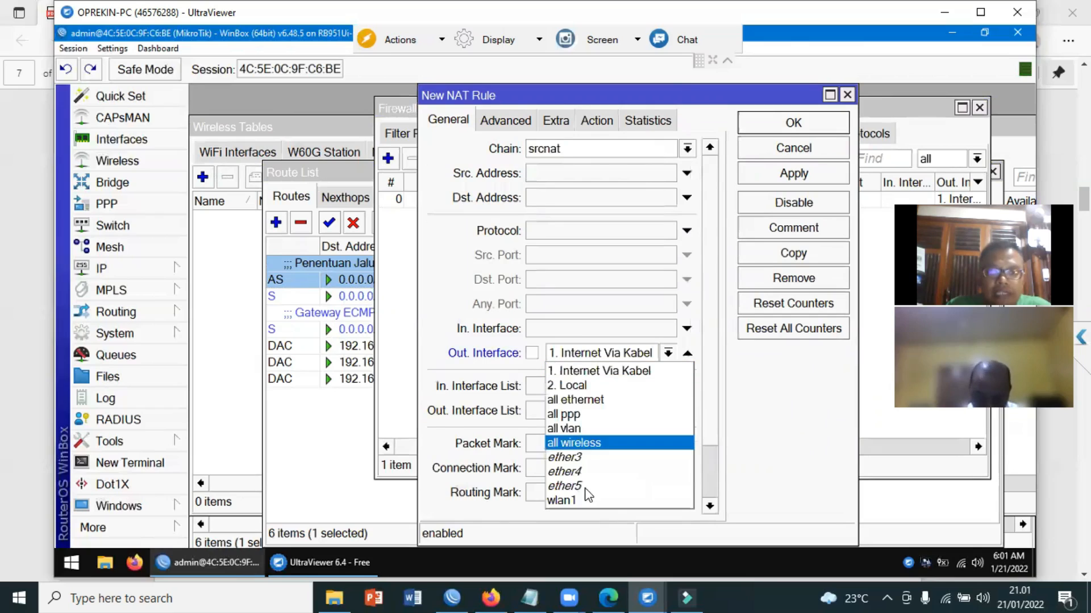
left_click(566, 499)
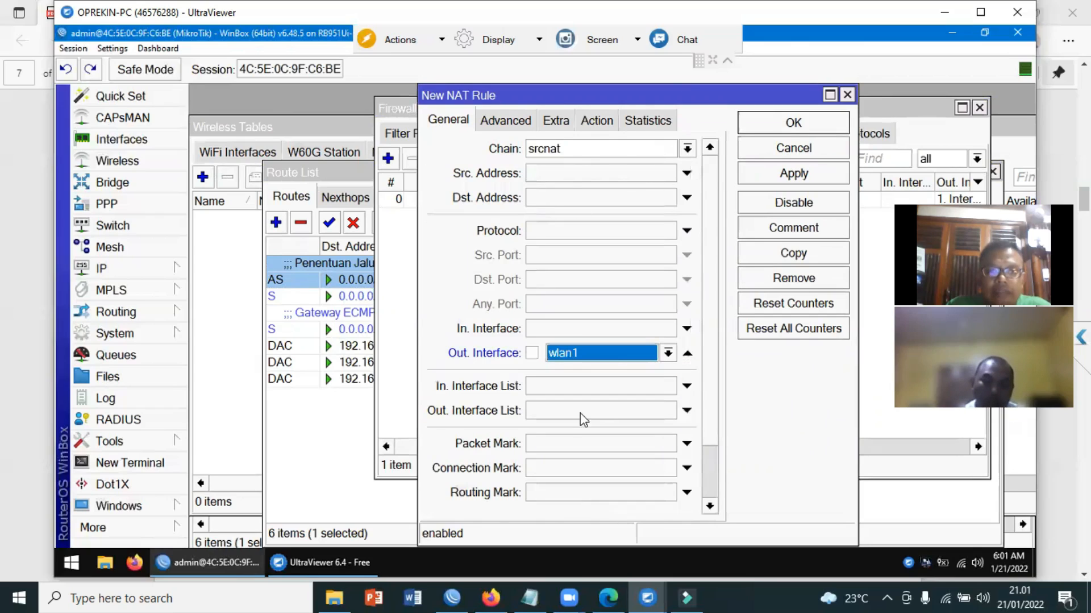
left_click(598, 120)
left_click(620, 150)
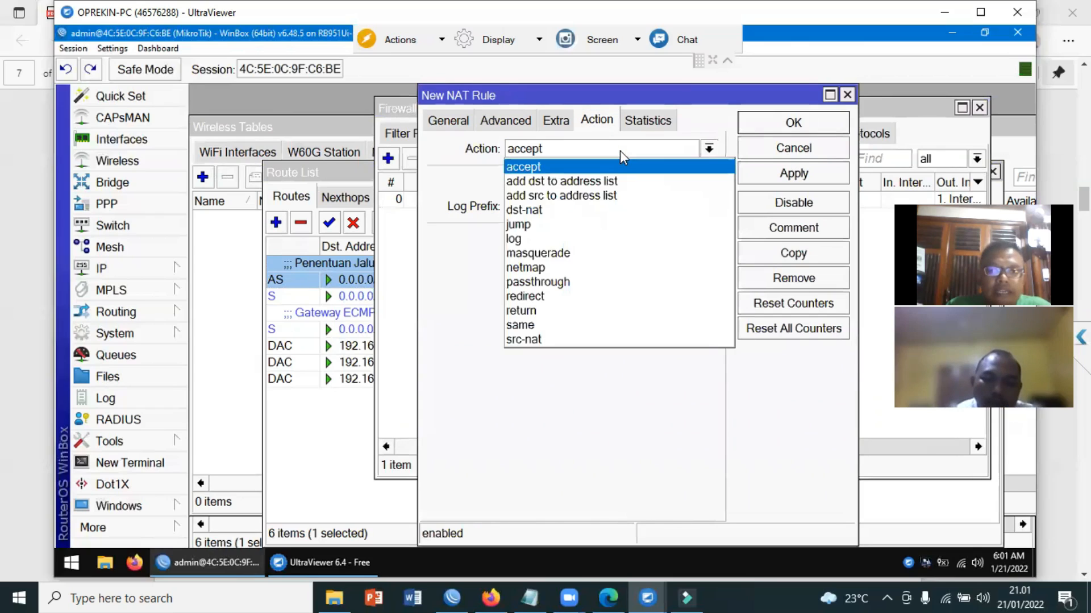
left_click(580, 253)
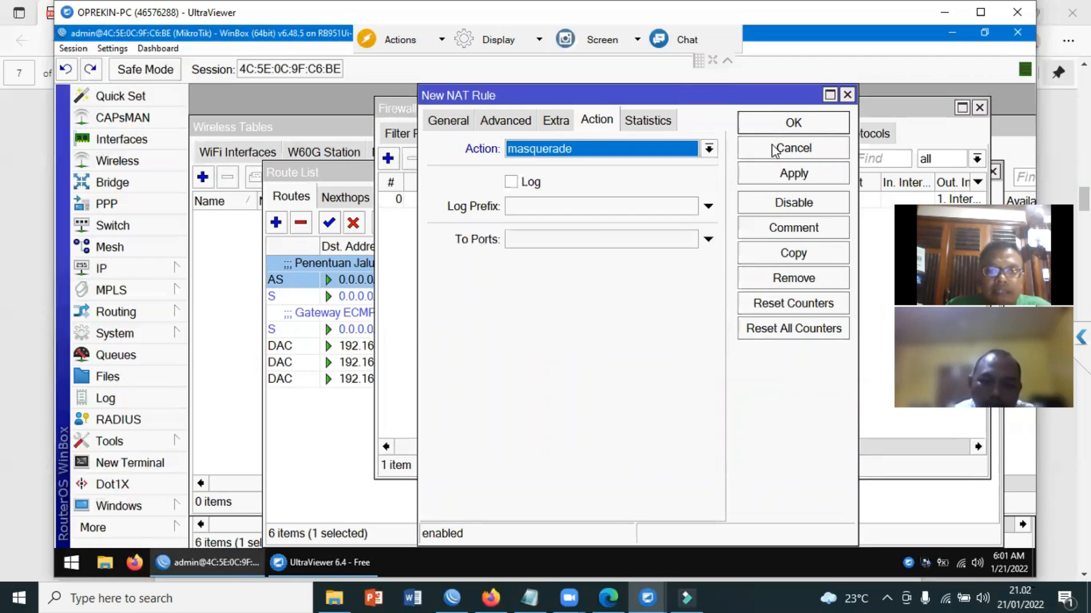
left_click(794, 122)
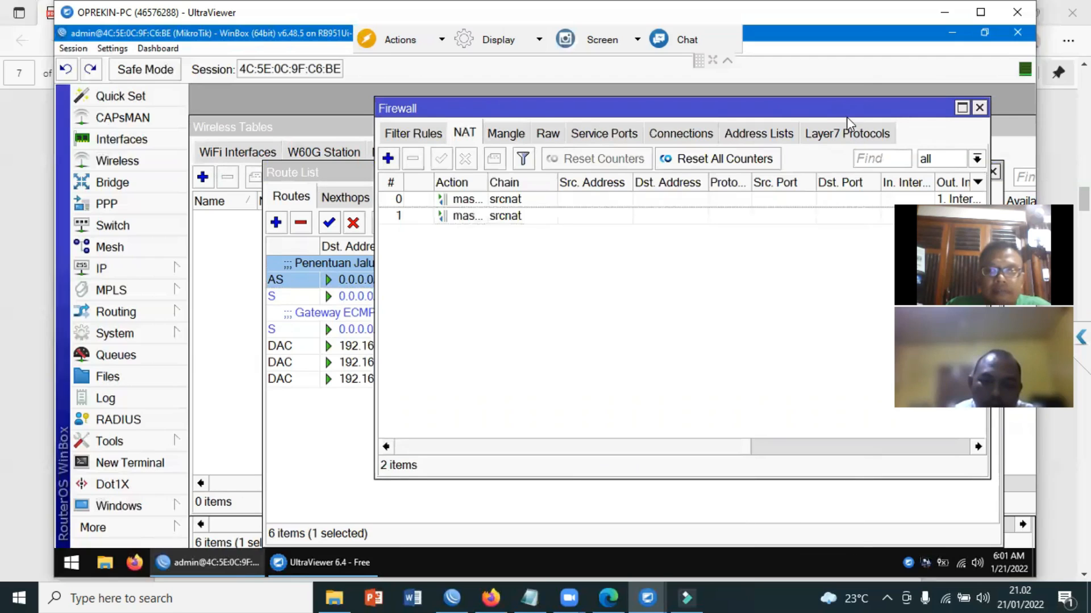
left_click_drag(836, 110, 739, 103)
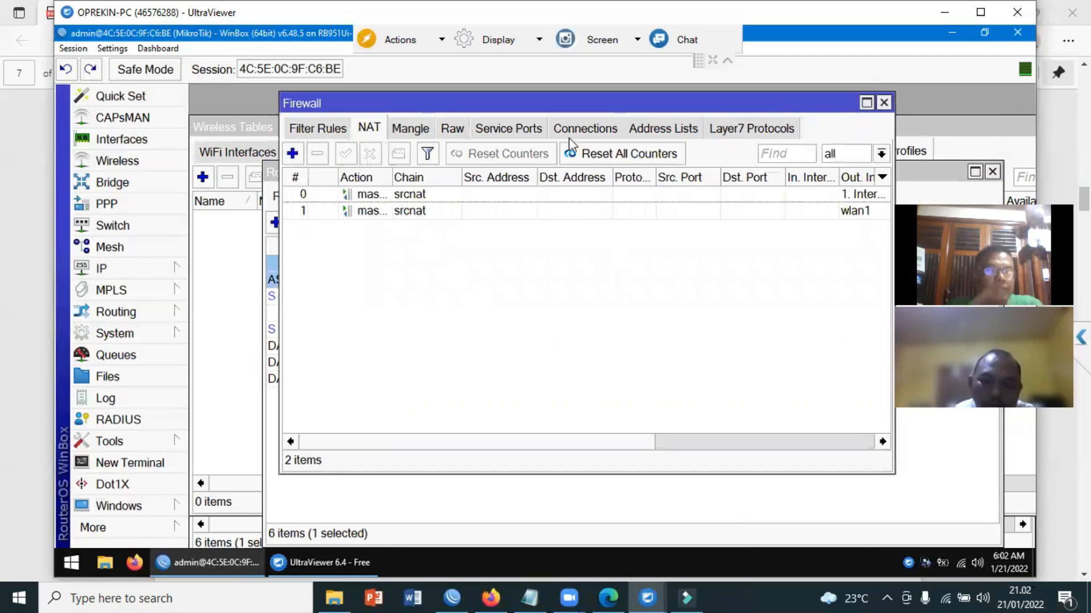
Step: Run DHCP Setup on the "2. Local" interface, accepting gateway 192.168.20.1 and the address pool 192.168.20.2-192.168.20.254
left_click(114, 271)
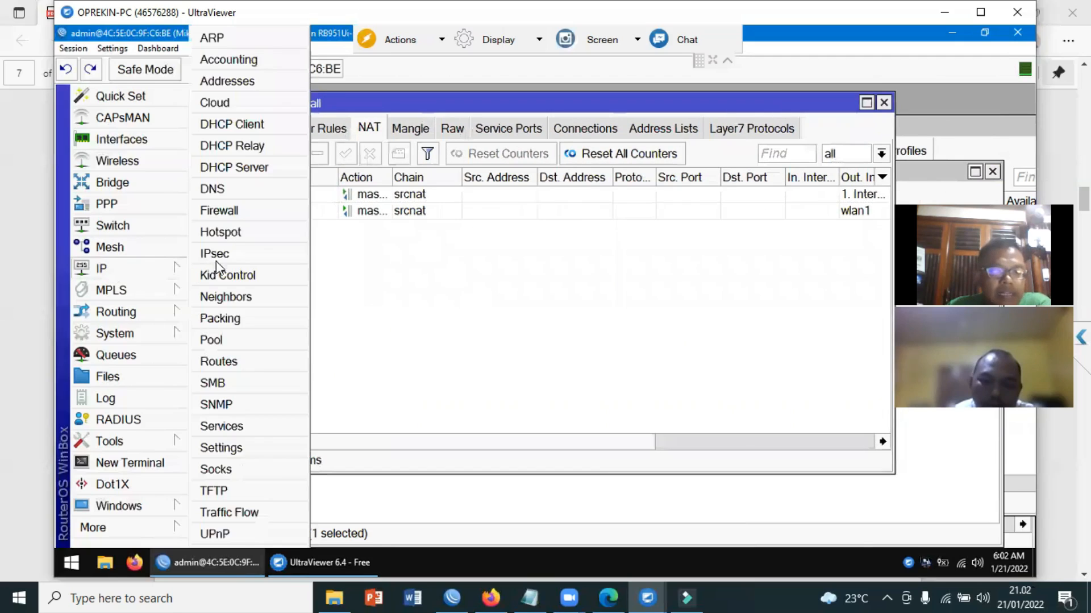
left_click(267, 170)
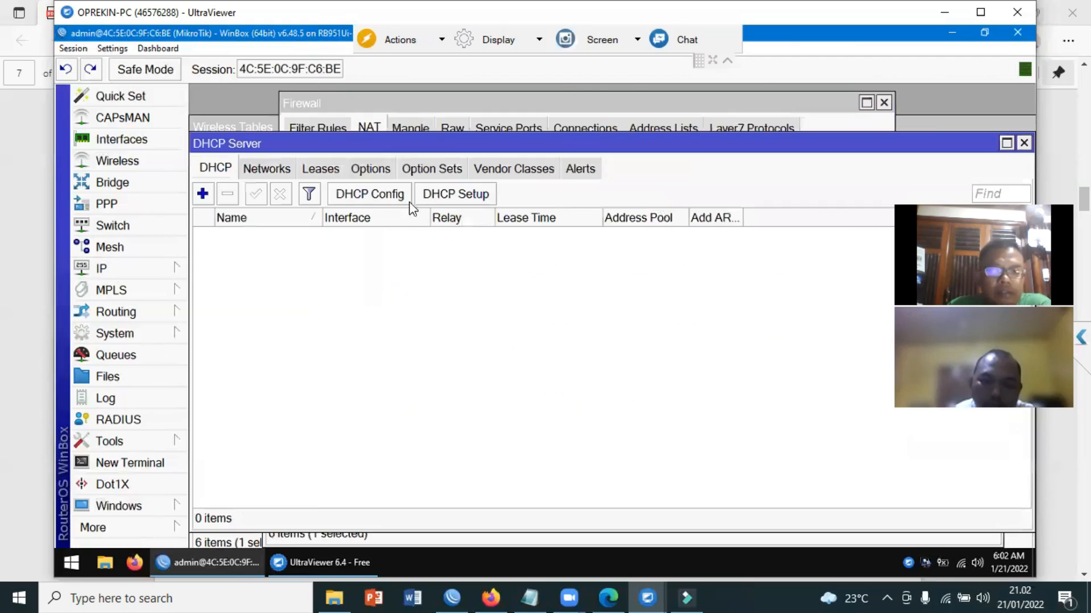
left_click(446, 195)
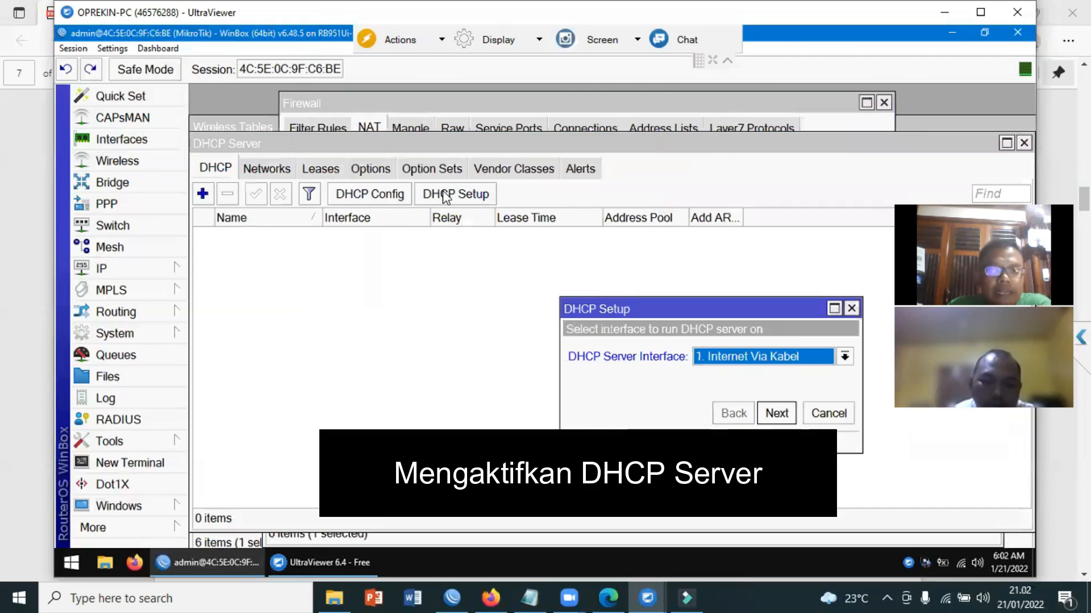
left_click(845, 357)
left_click(764, 388)
left_click(787, 414)
left_click(789, 417)
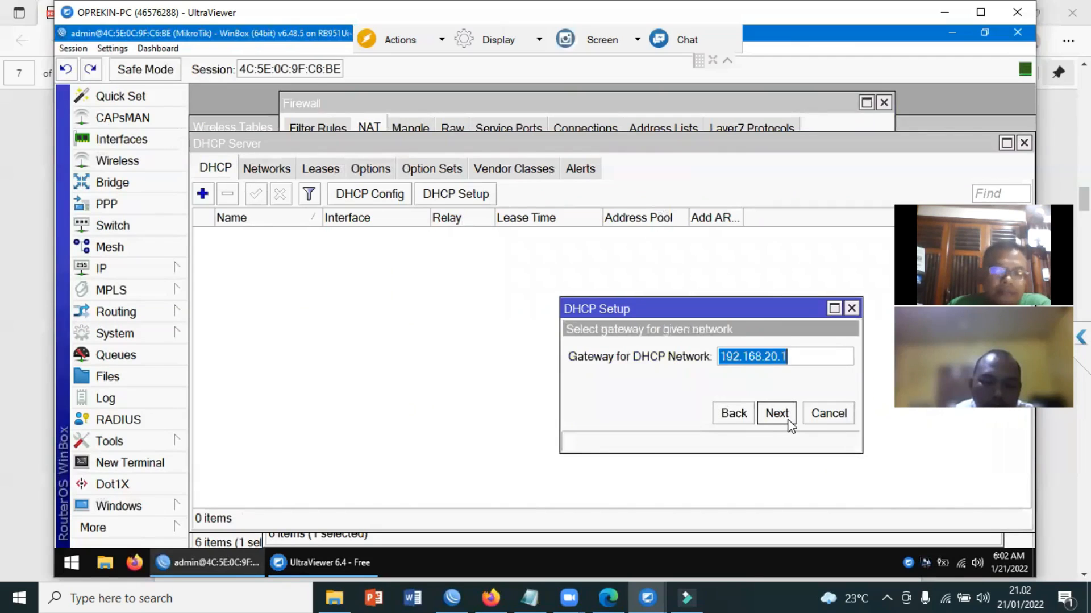
left_click(777, 413)
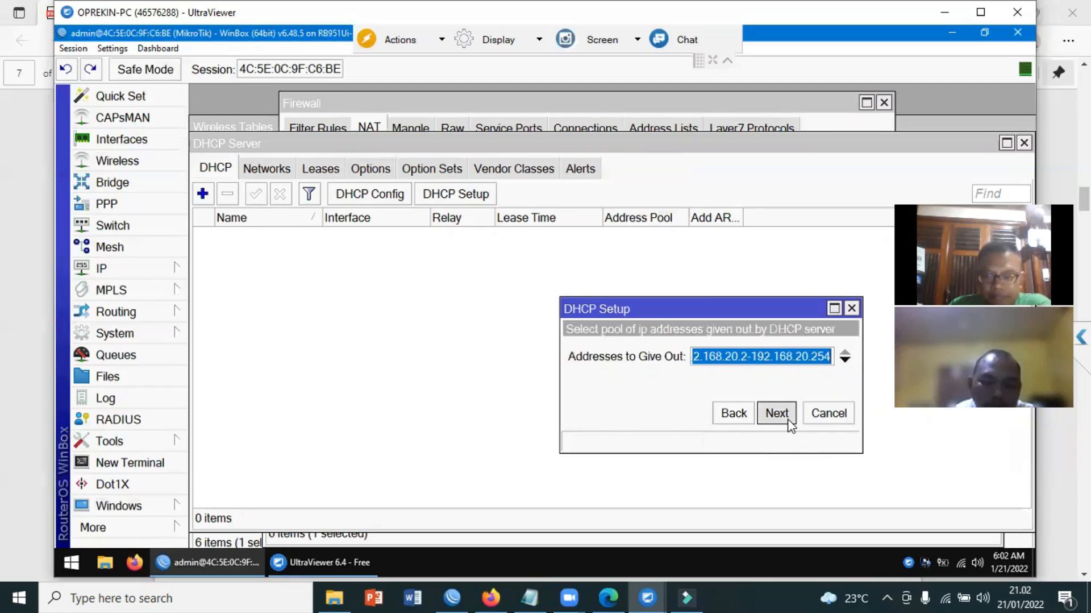
left_click(789, 424)
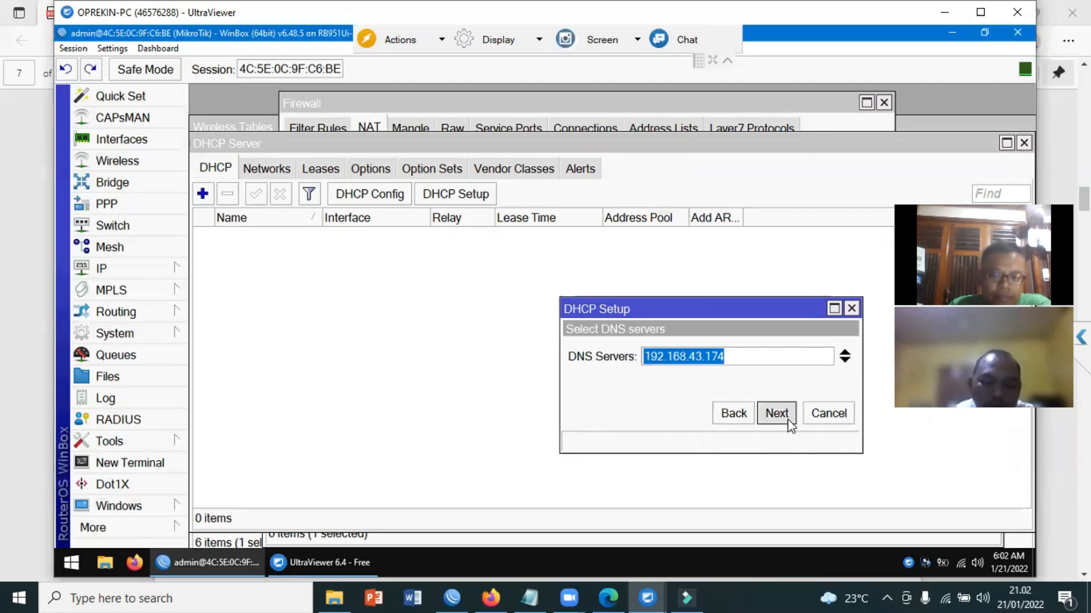
Step: Add 8.8.8.8 as the second DNS server and complete the DHCP server setup
left_click(735, 356)
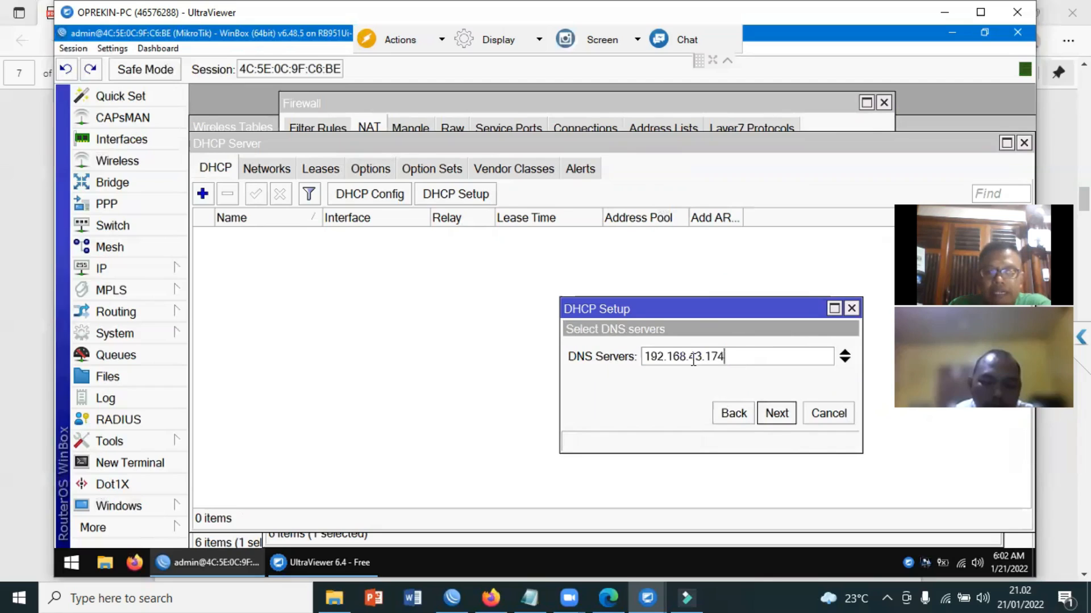
left_click(846, 362)
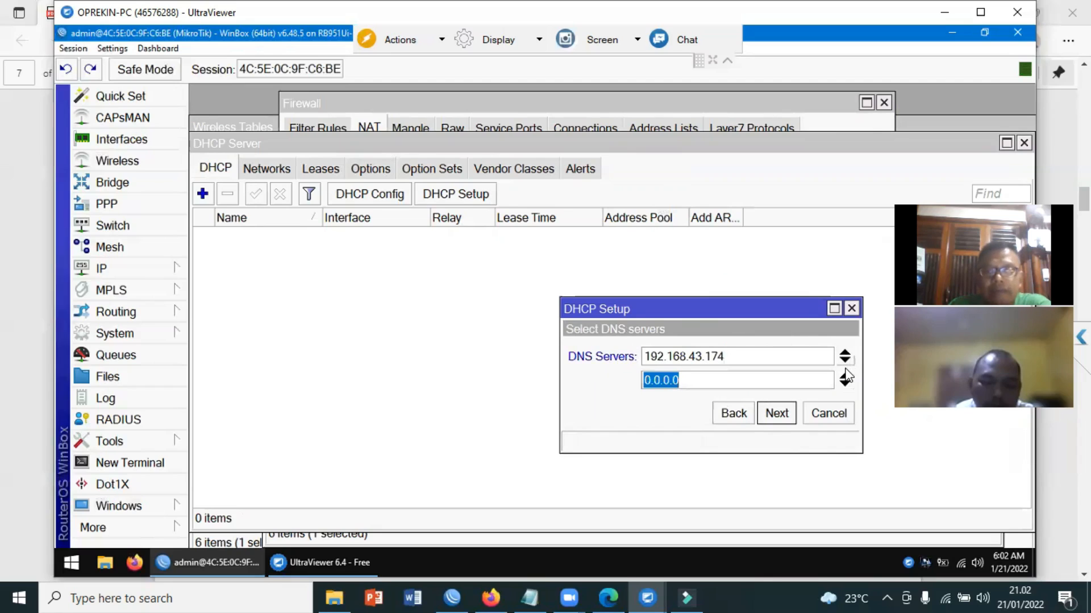
type("8.8.8.8")
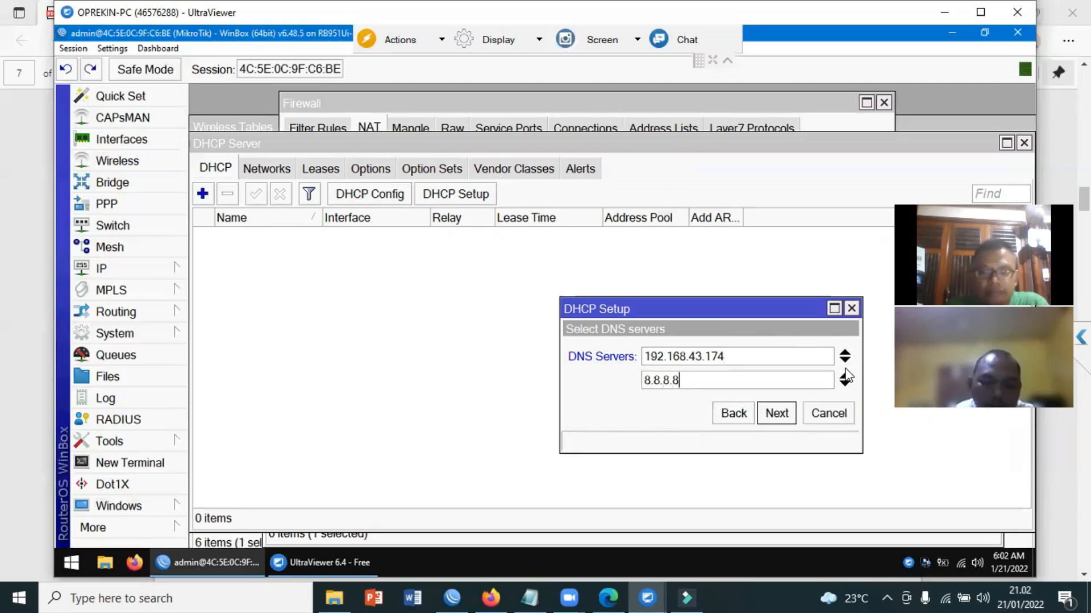
left_click(774, 419)
left_click(774, 419)
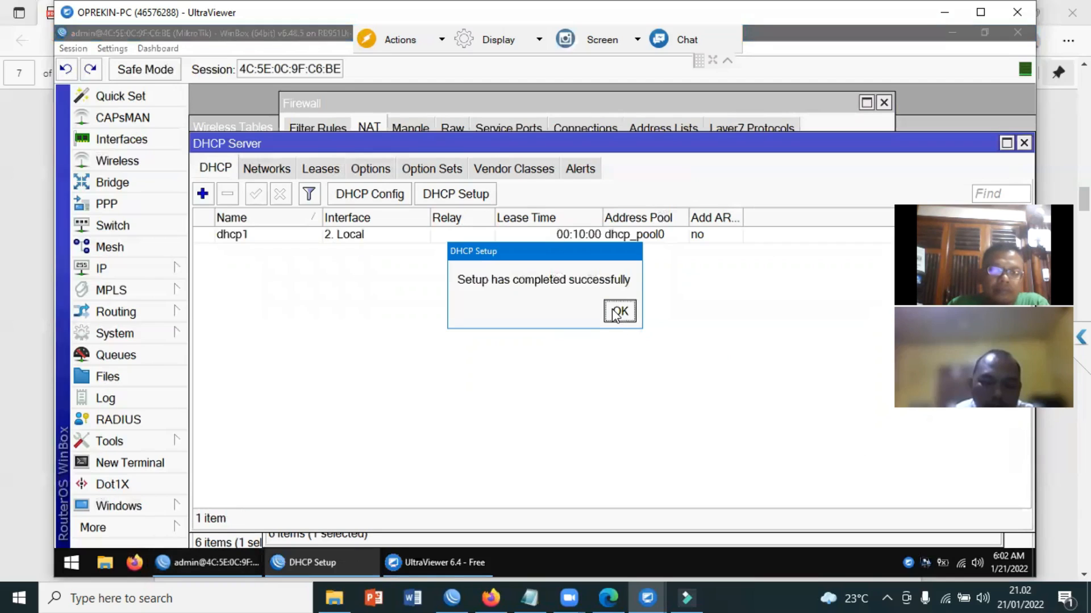
left_click(616, 313)
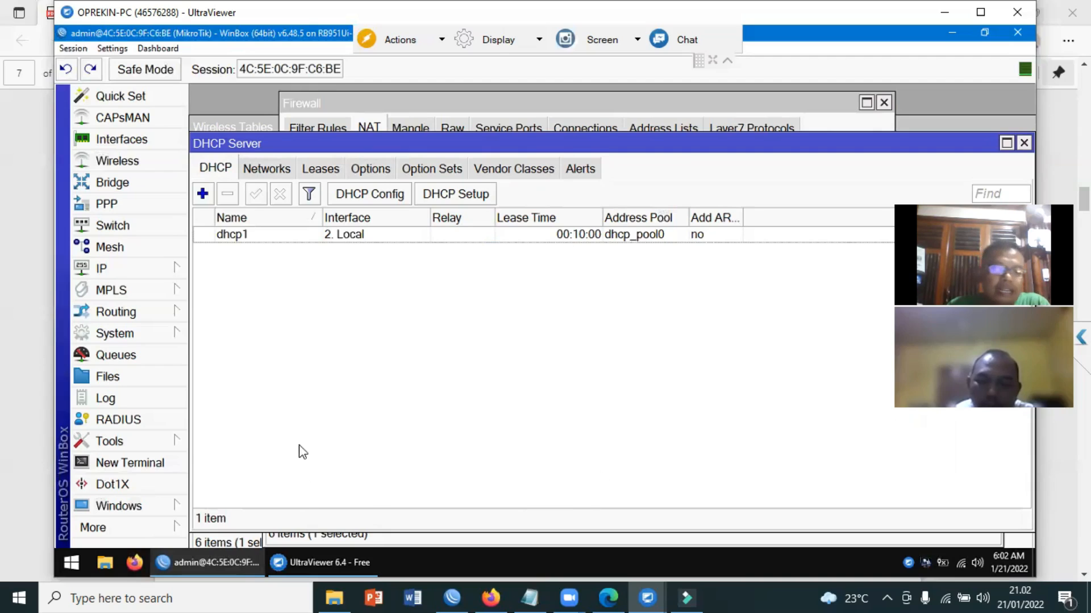
Step: Start a new firewall mangle rule with chain input and "1. Internet Via Kabel" as the in interface
left_click(104, 272)
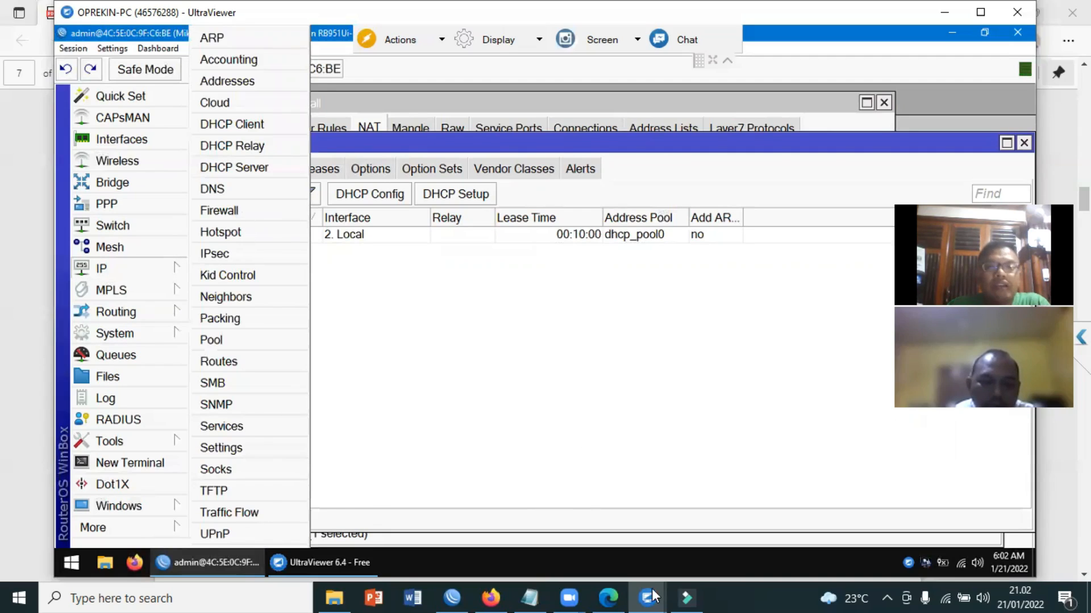
left_click(239, 211)
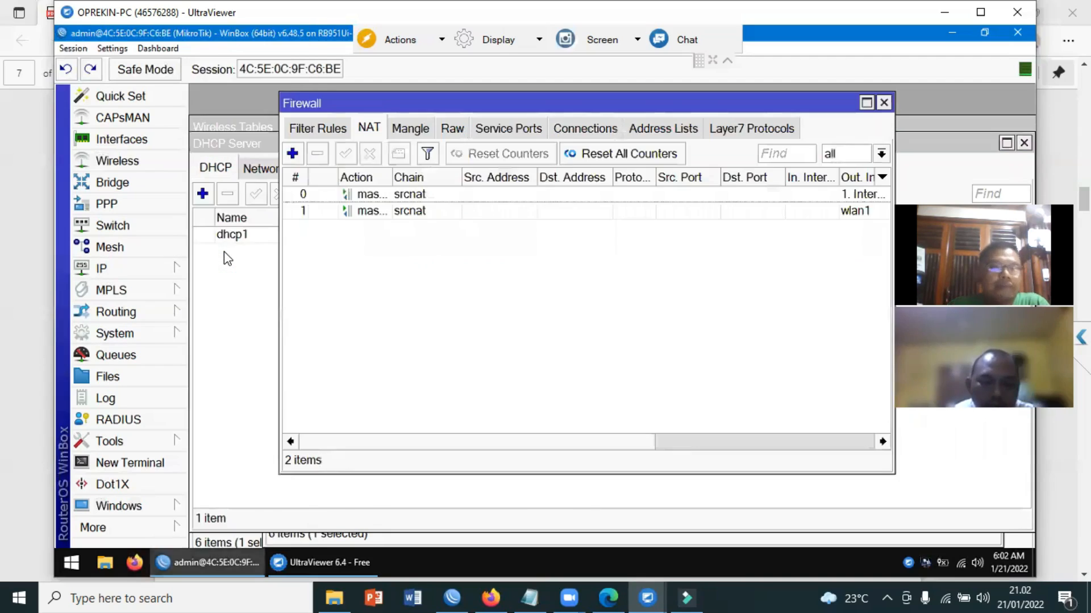
left_click(414, 130)
left_click_drag(400, 116, 346, 133)
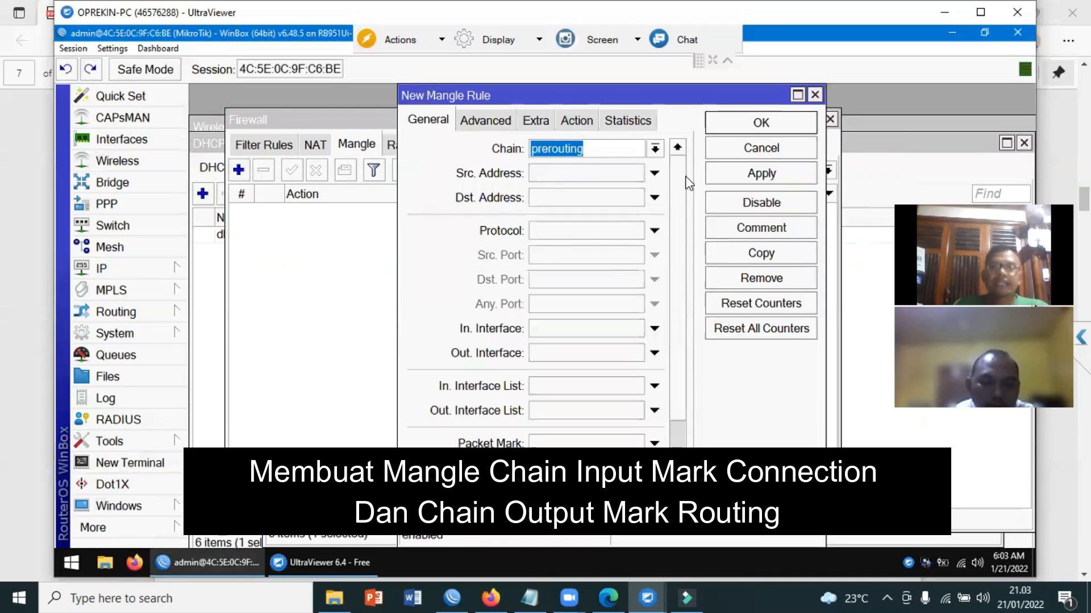
left_click(656, 148)
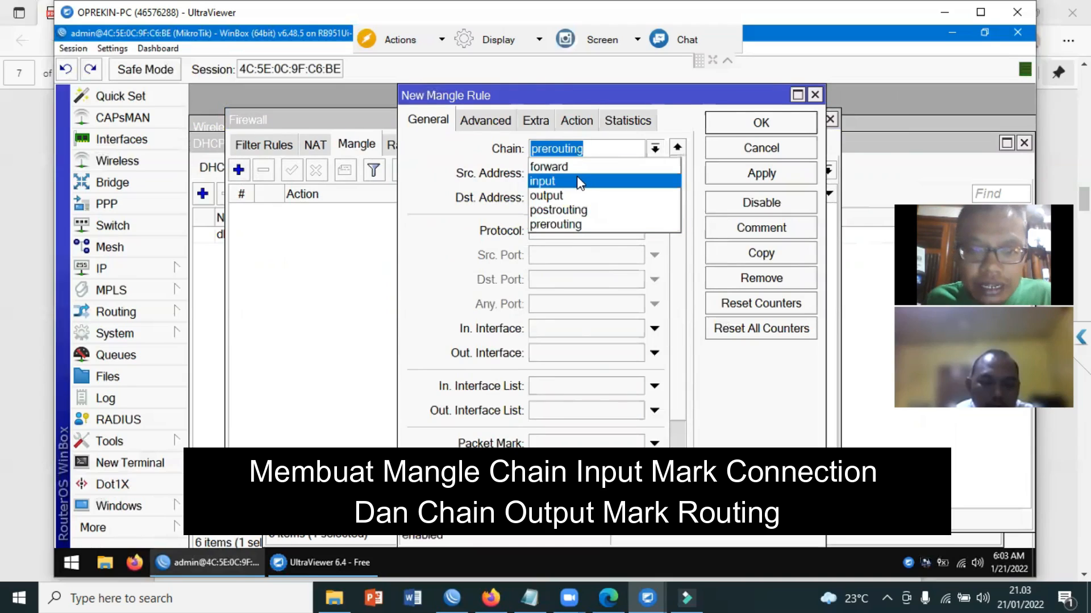
left_click(584, 179)
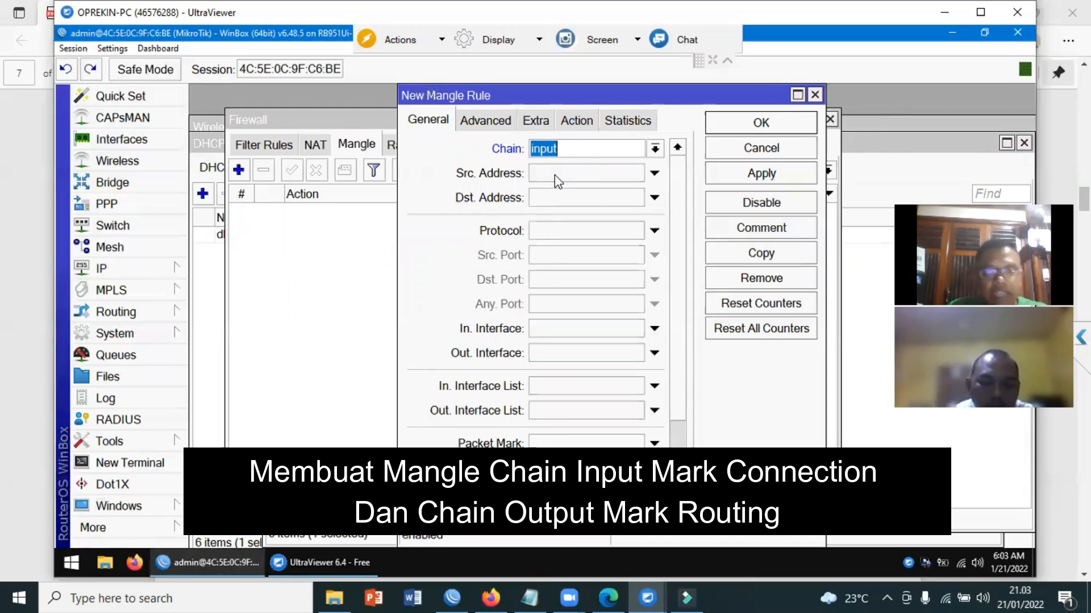
left_click(614, 334)
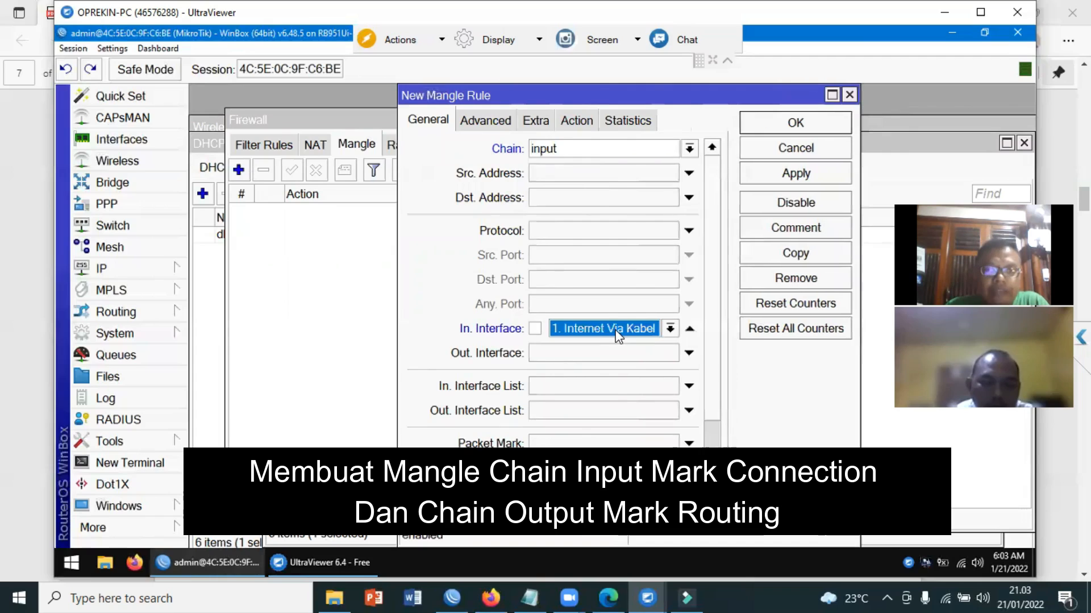
Step: Keep "1. Internet Via Kabel" as the in interface, set the action to mark connection with new connection mark ISP-1, and save the mangle rule
left_click(671, 329)
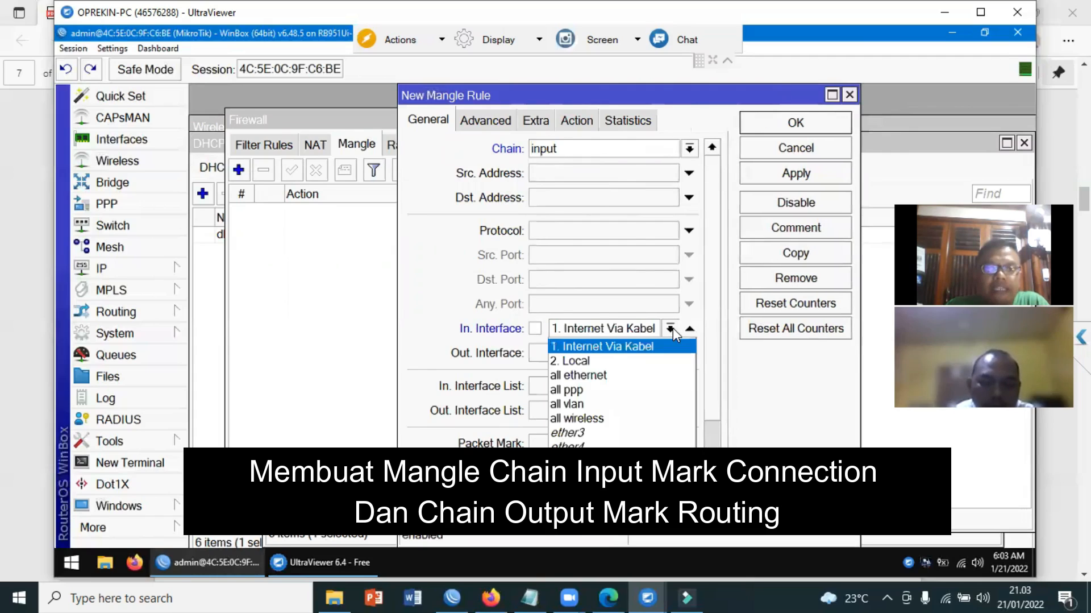
left_click(618, 346)
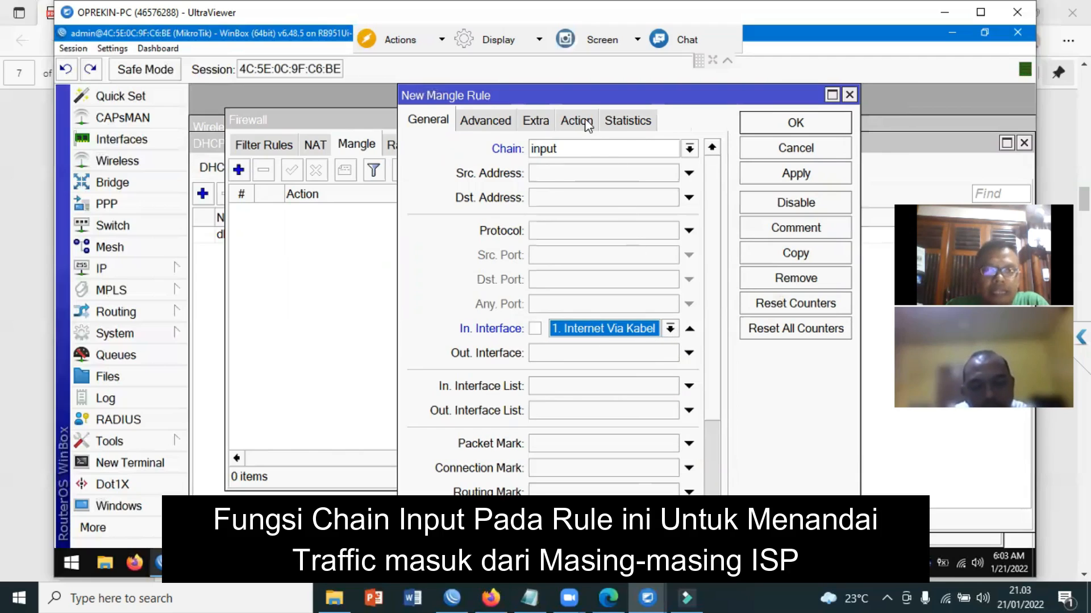
left_click(589, 123)
left_click(602, 145)
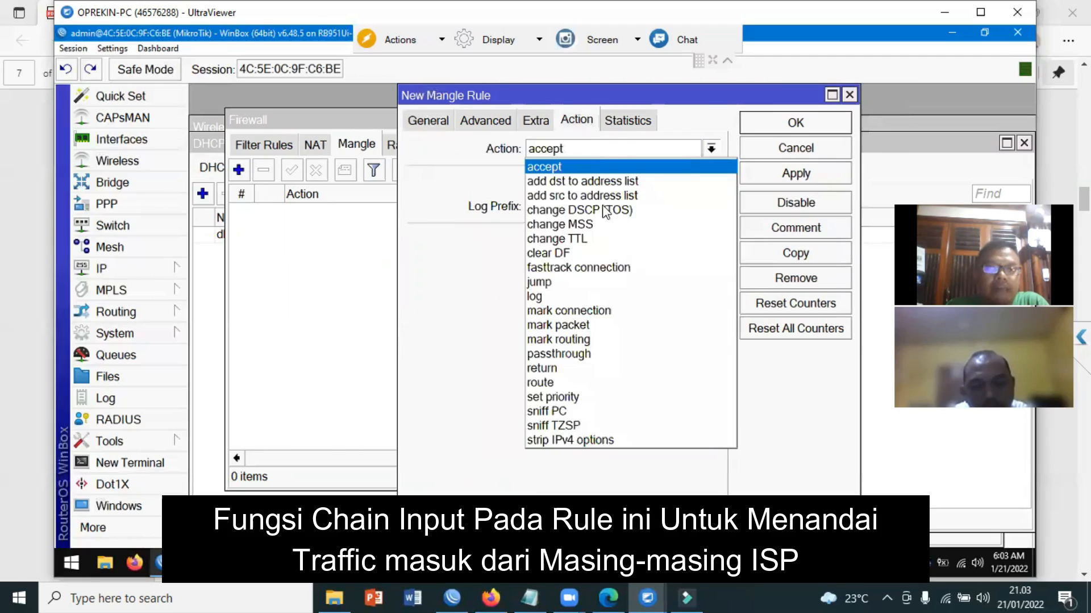
left_click(591, 312)
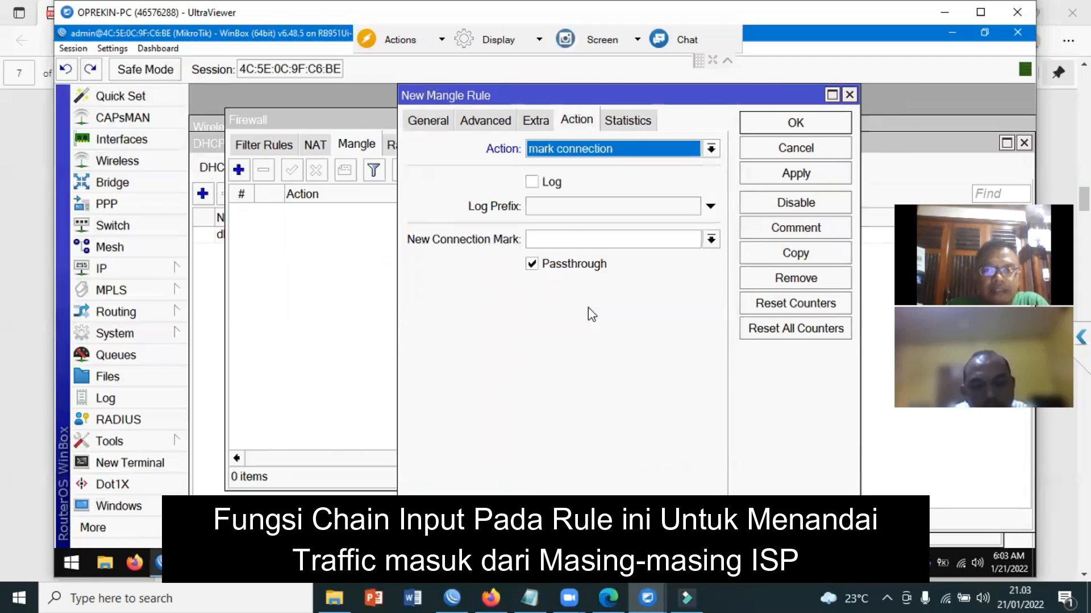
left_click(577, 239)
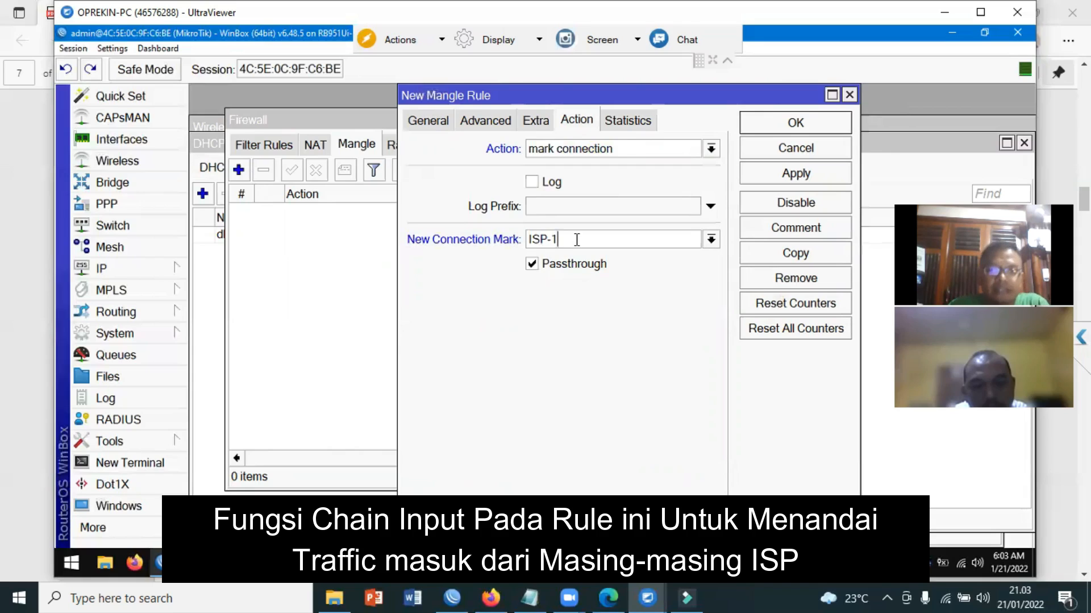
left_click(813, 126)
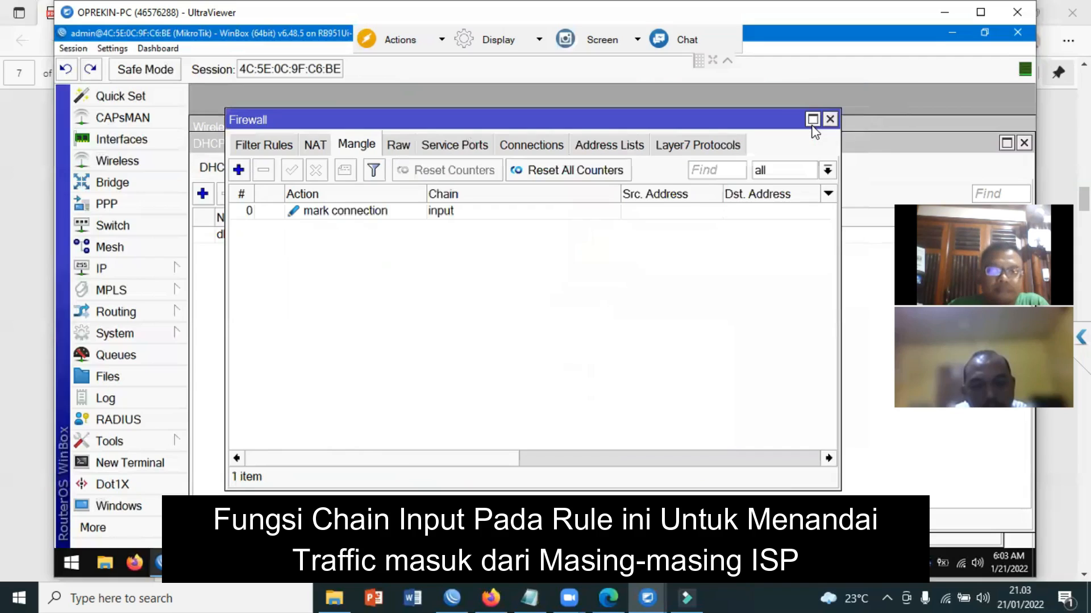
Step: Start a second mangle rule with chain input and wlan1 as the in interface
left_click(238, 171)
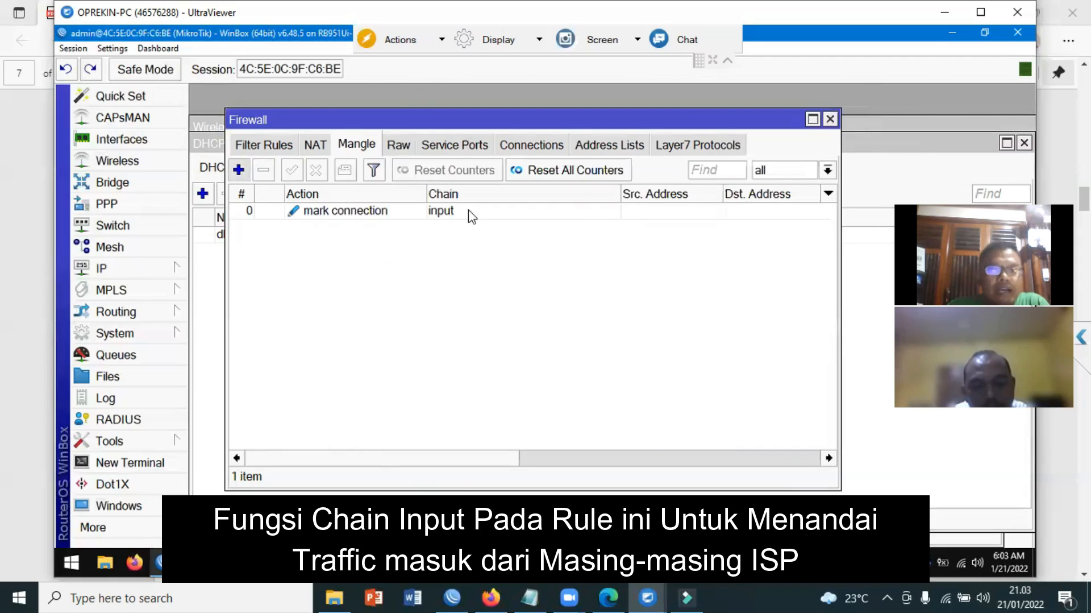
left_click(424, 123)
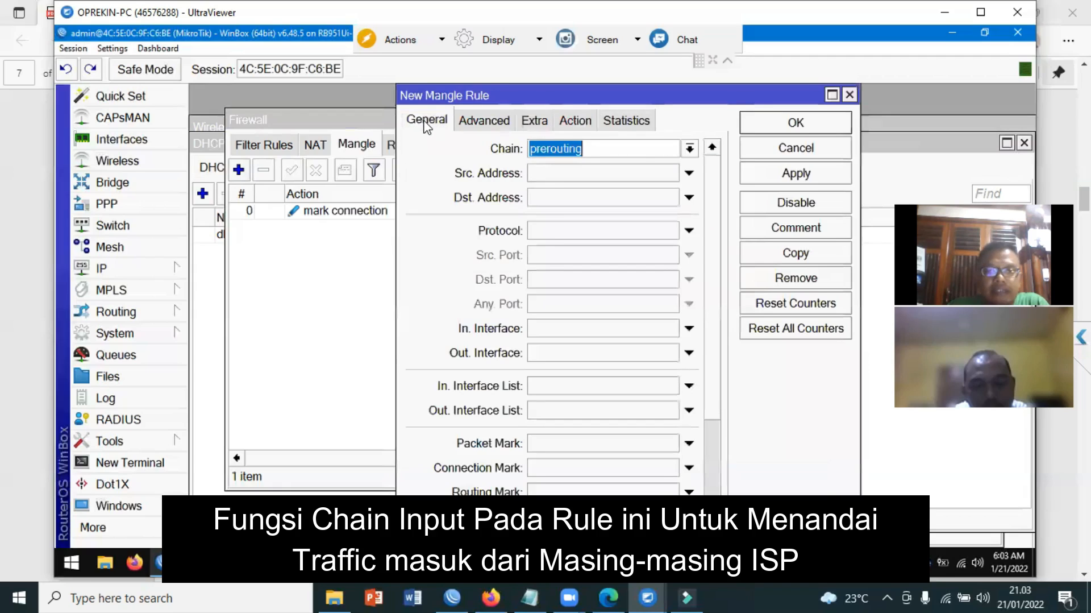
left_click(689, 149)
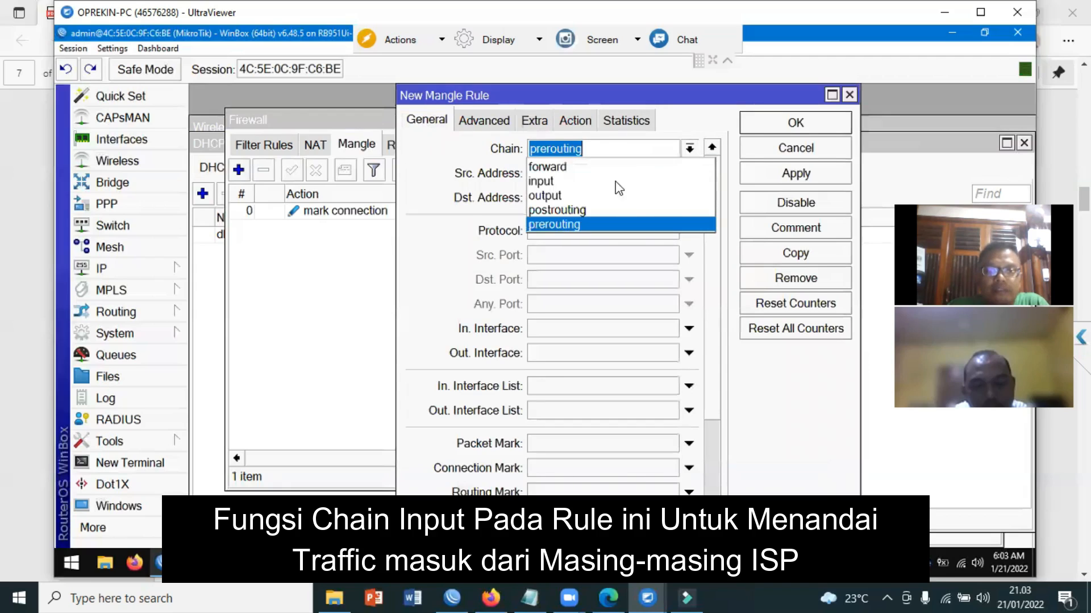
left_click(613, 181)
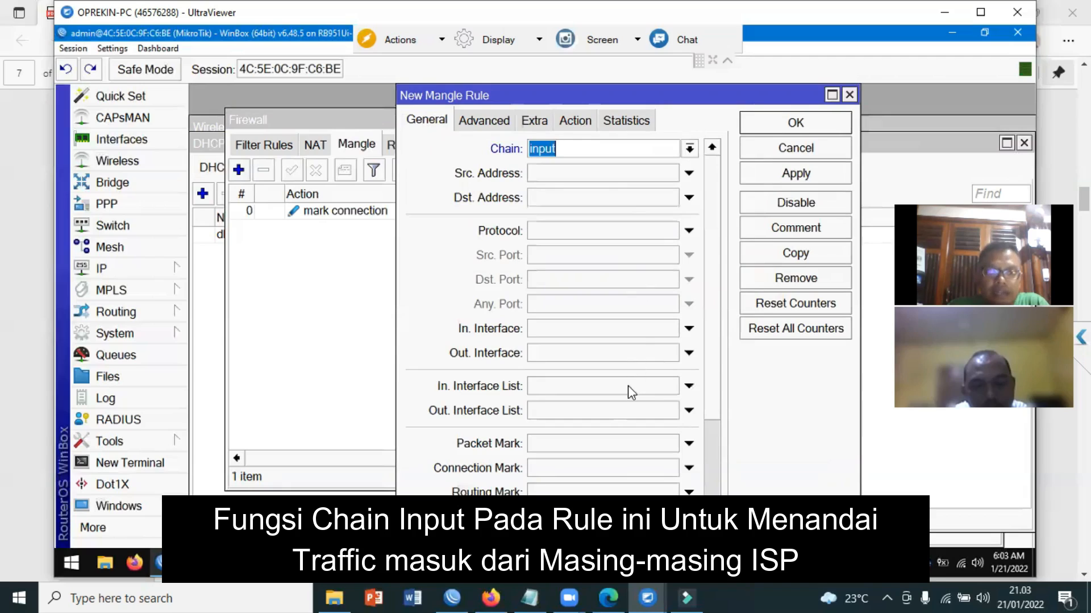
left_click(672, 330)
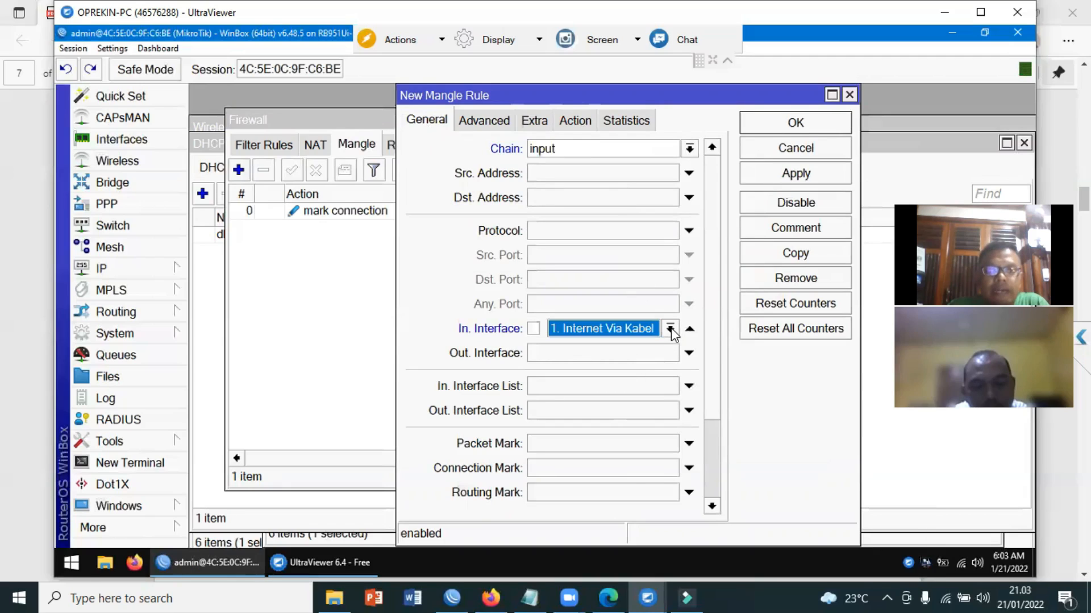
left_click(671, 329)
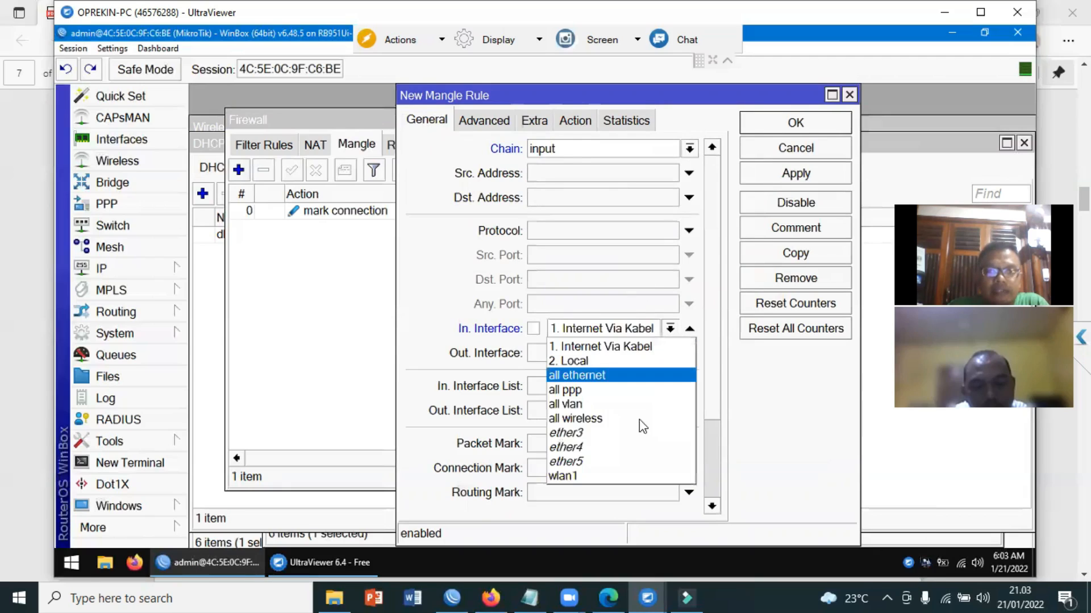
left_click(581, 480)
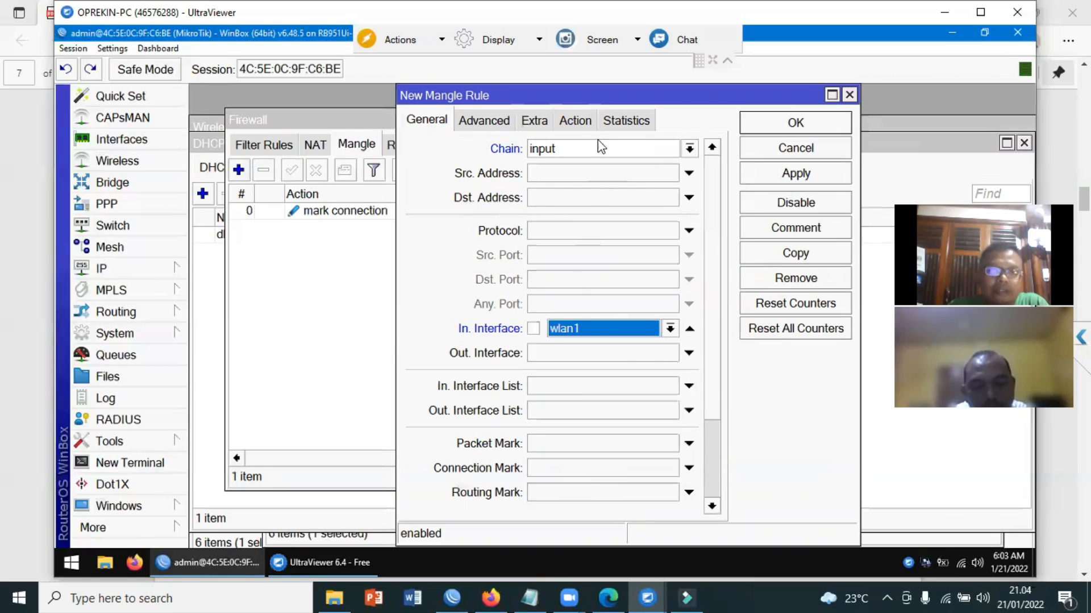
Step: Set the wlan1 rule's action to mark connection with new connection mark ISP-2 and save the rule
left_click(584, 121)
left_click(583, 150)
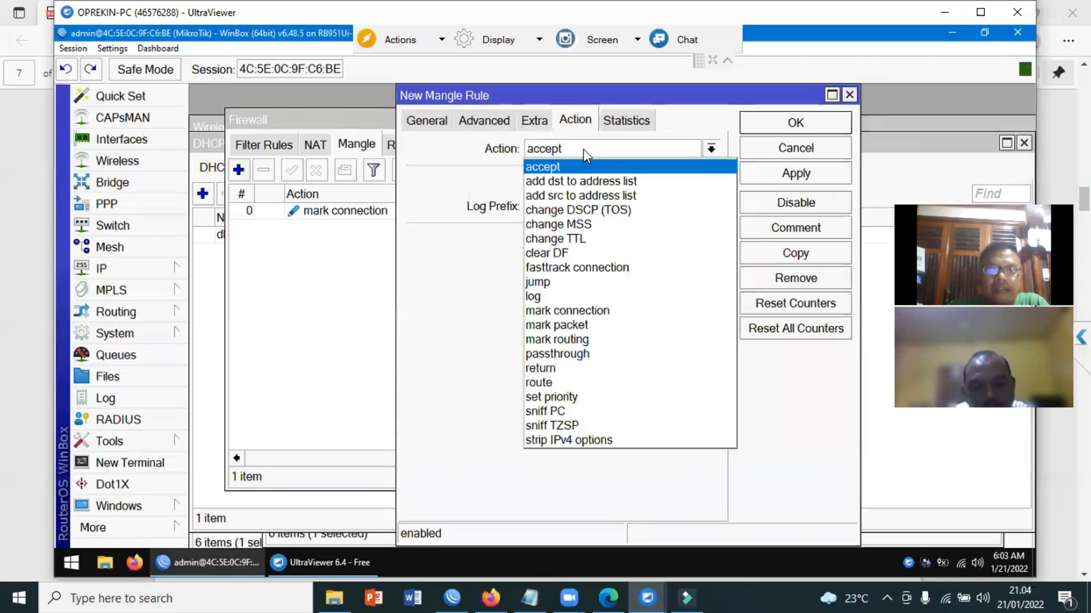
left_click(584, 313)
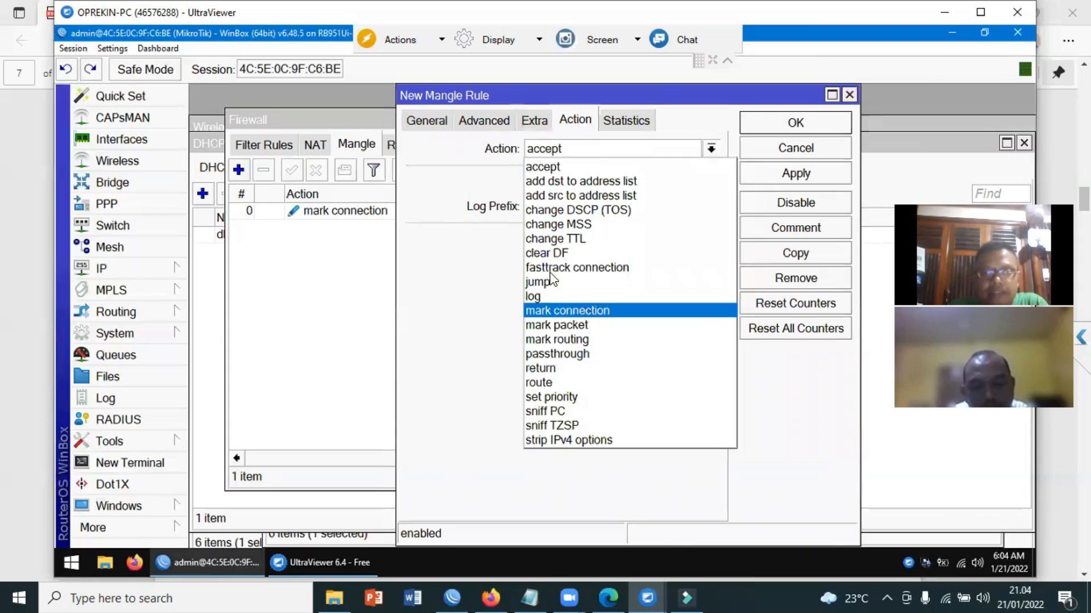
left_click(614, 240)
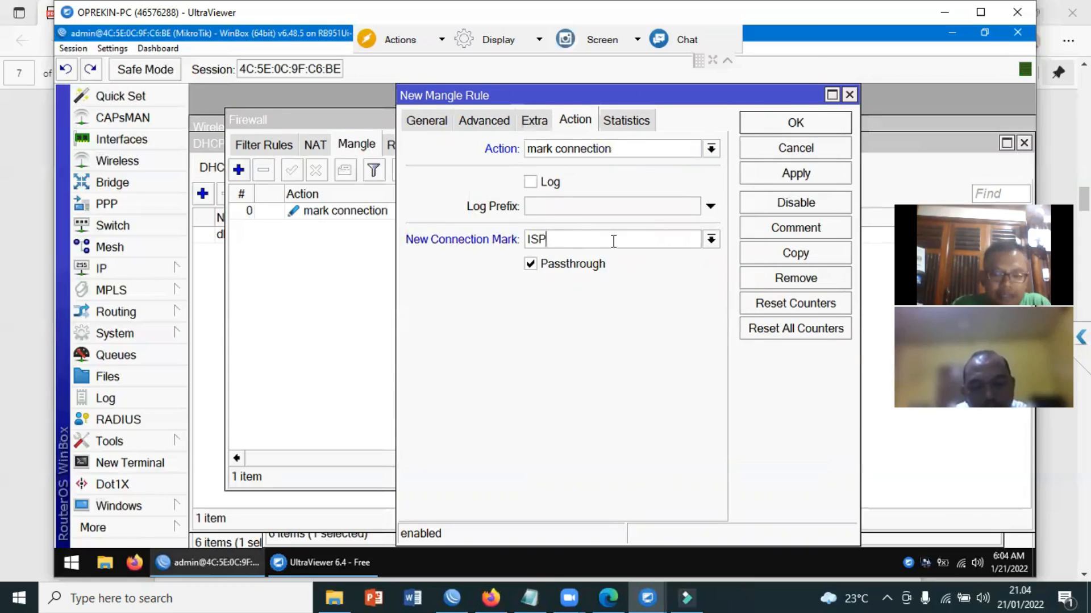
left_click(816, 127)
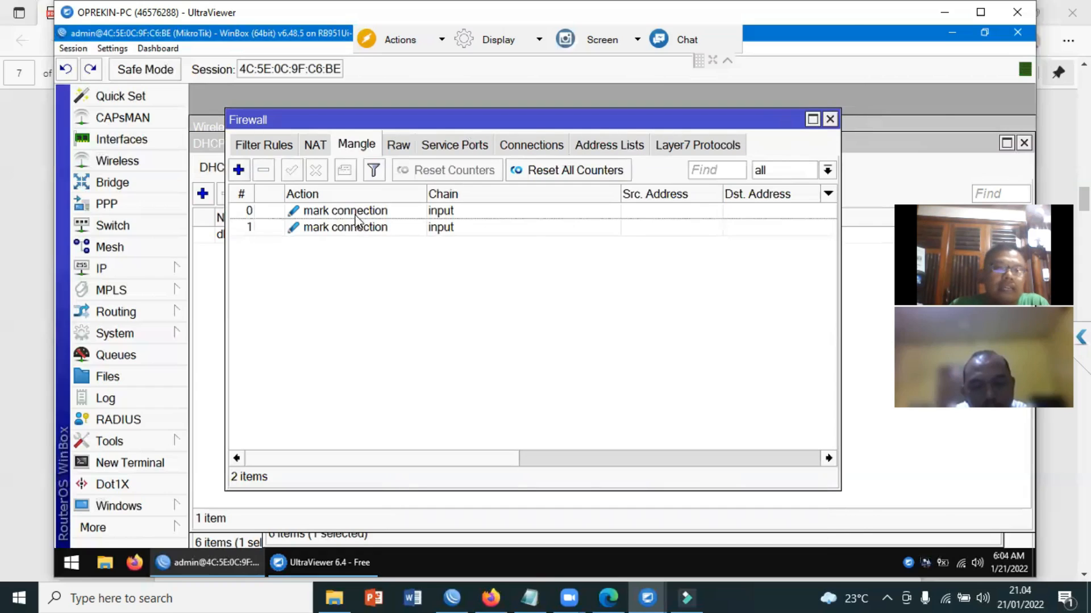
Step: Add the comment "Menandai Traffic dari ISP yang Masuk" to the first mangle rule
left_click(333, 212)
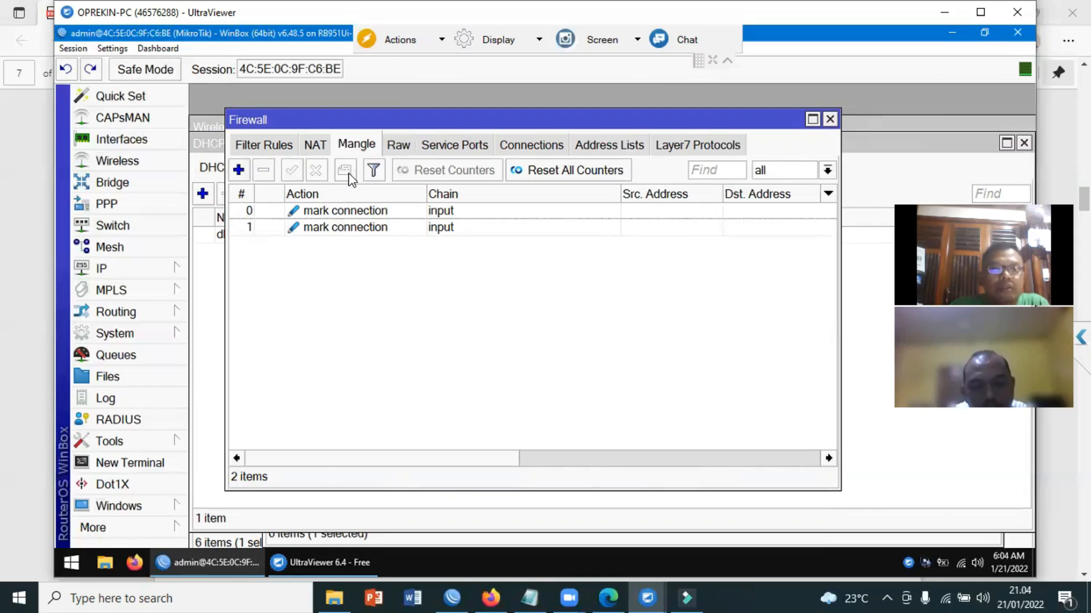
left_click(344, 170)
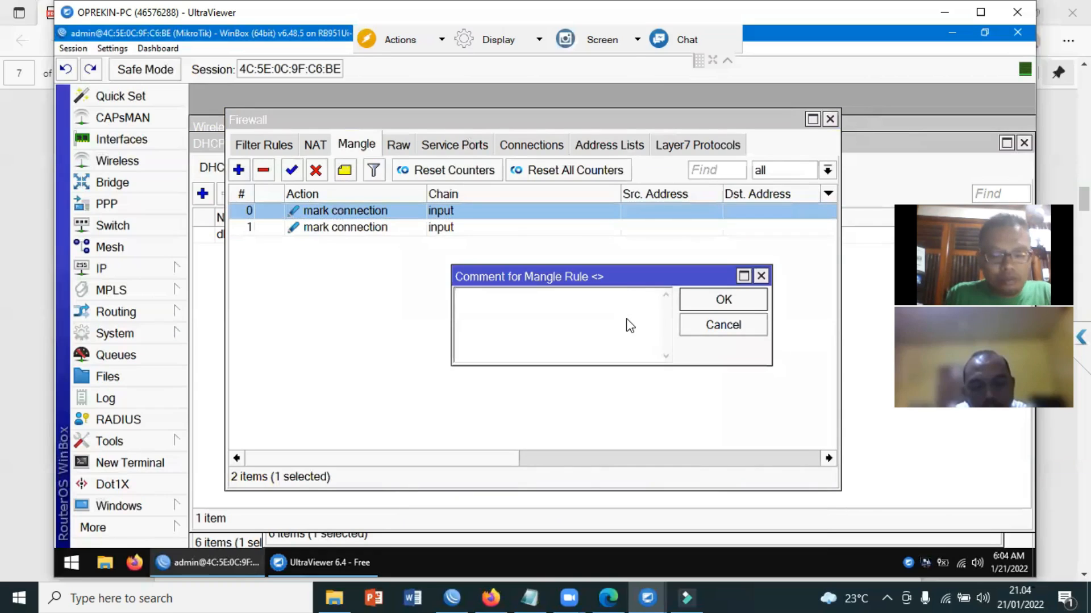
type("Menandai T")
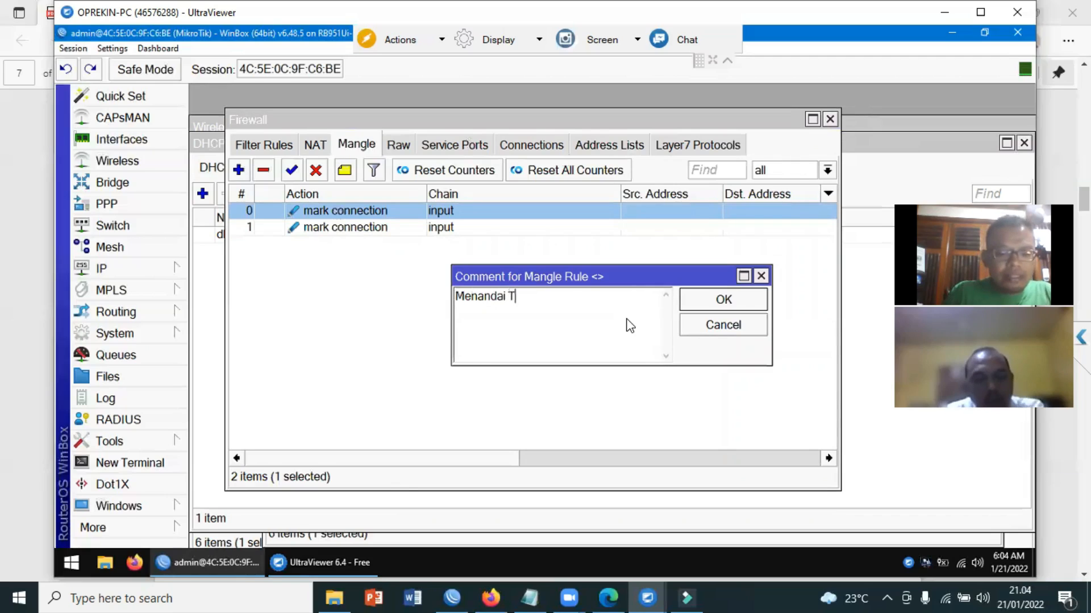
type("raffic ")
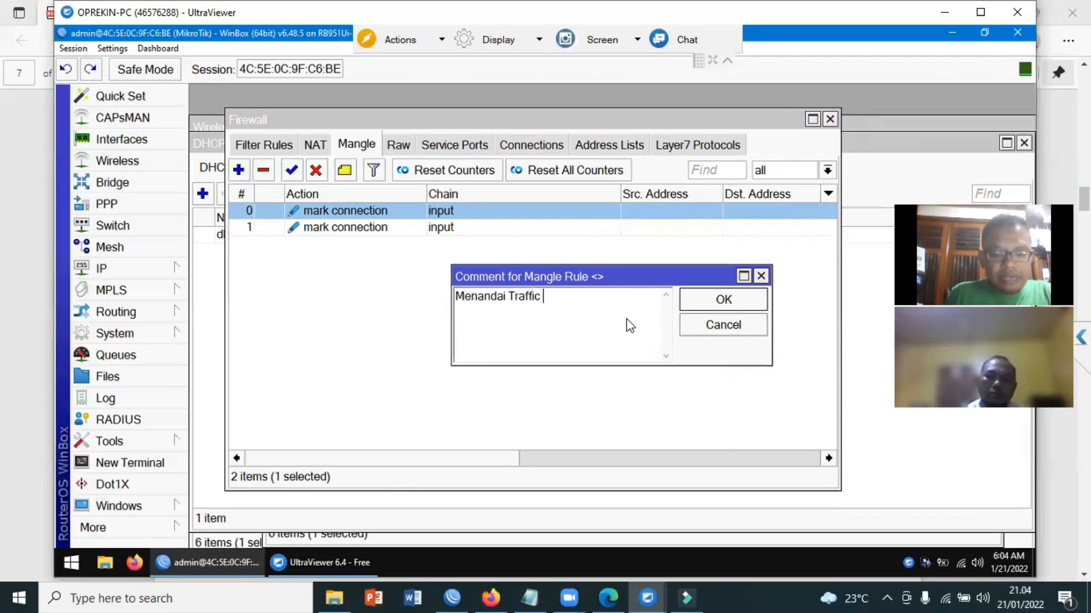
type("dari ISP")
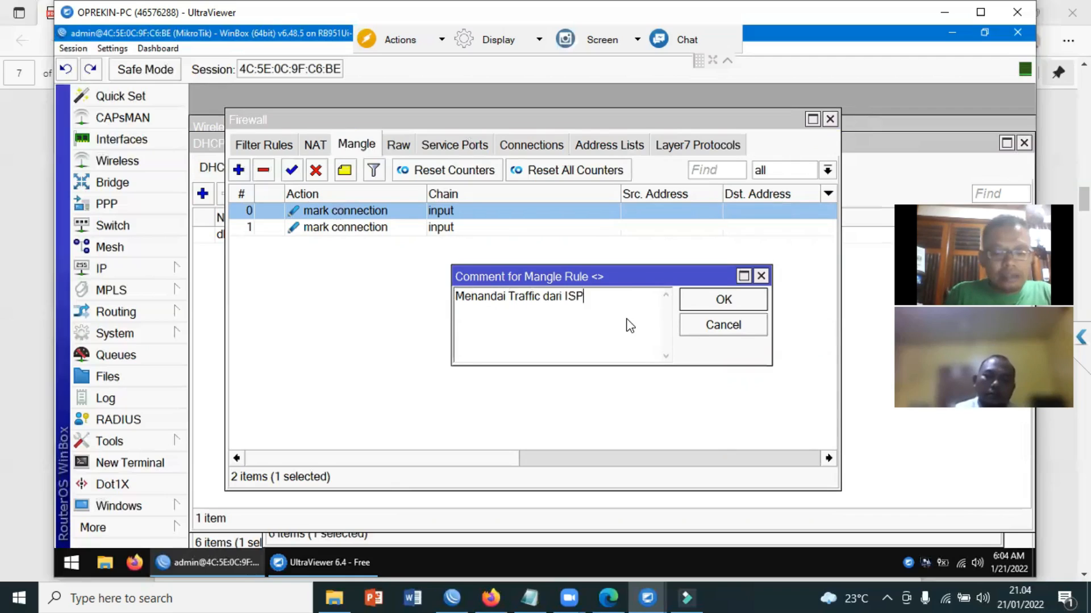
type(" yang Masuk")
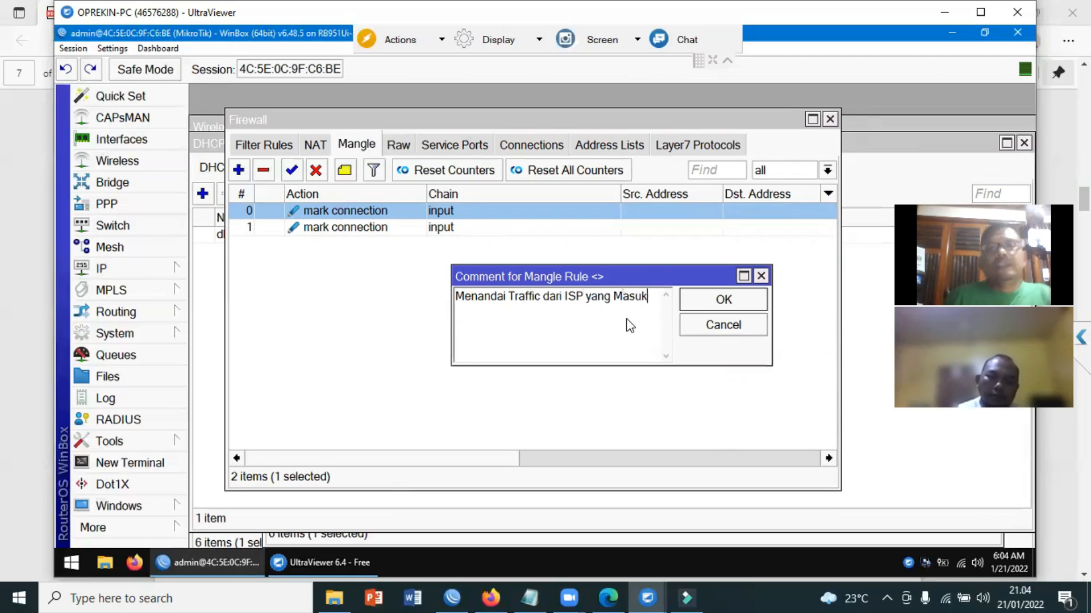
left_click(731, 300)
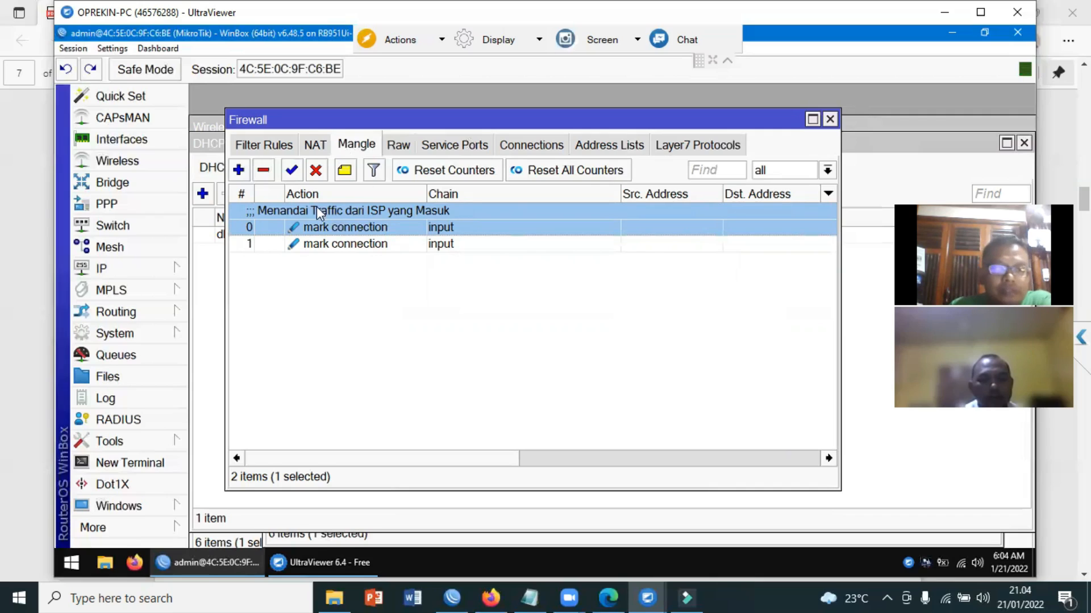
Step: Start a third mangle rule with chain output and ISP-1 as the connection mark
left_click(238, 170)
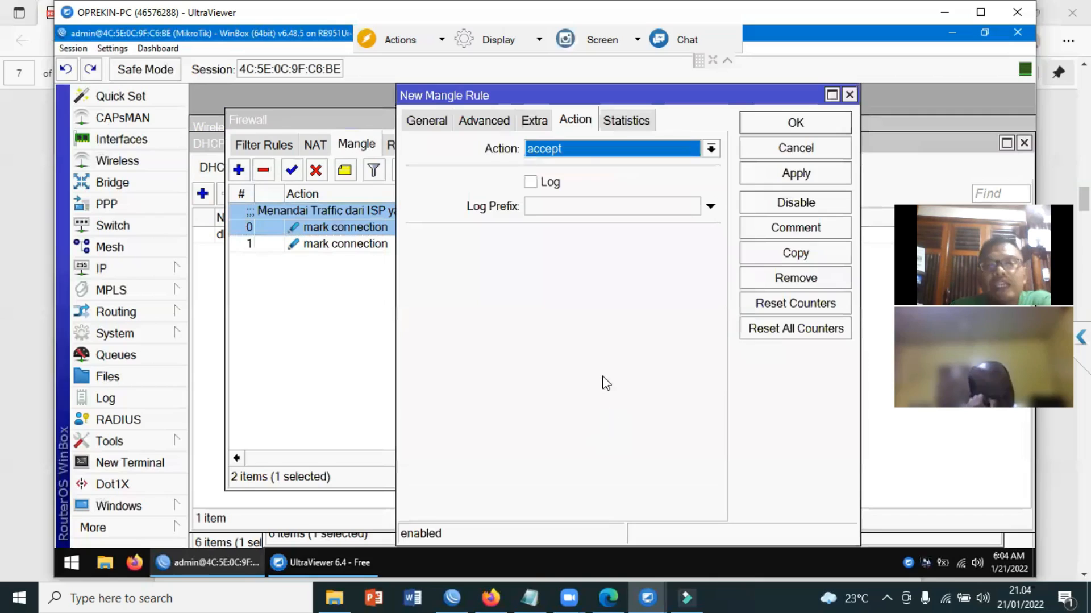
left_click(426, 120)
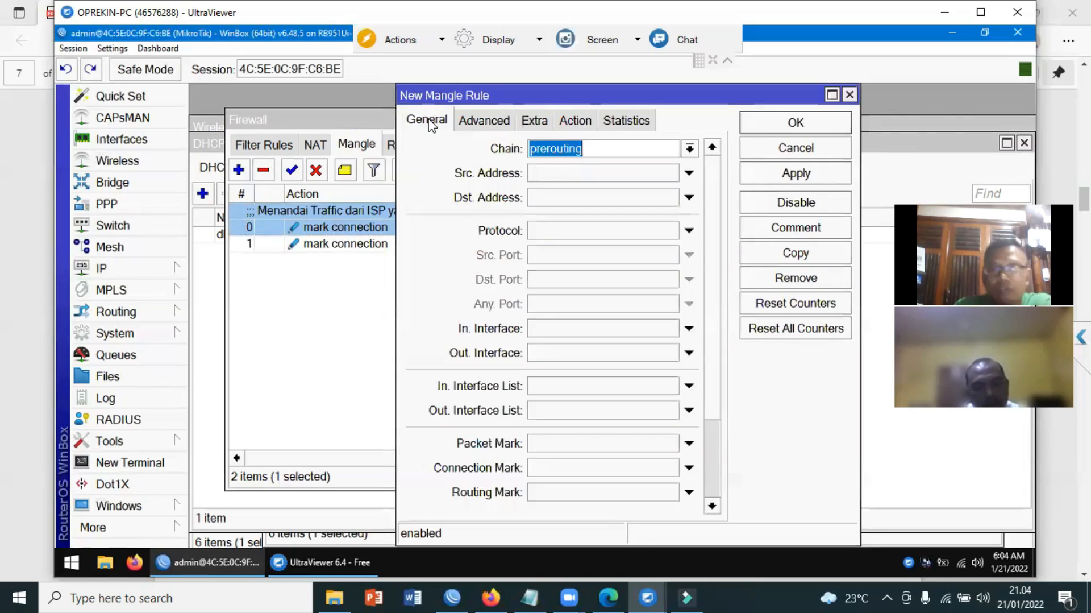
left_click(690, 148)
left_click(567, 194)
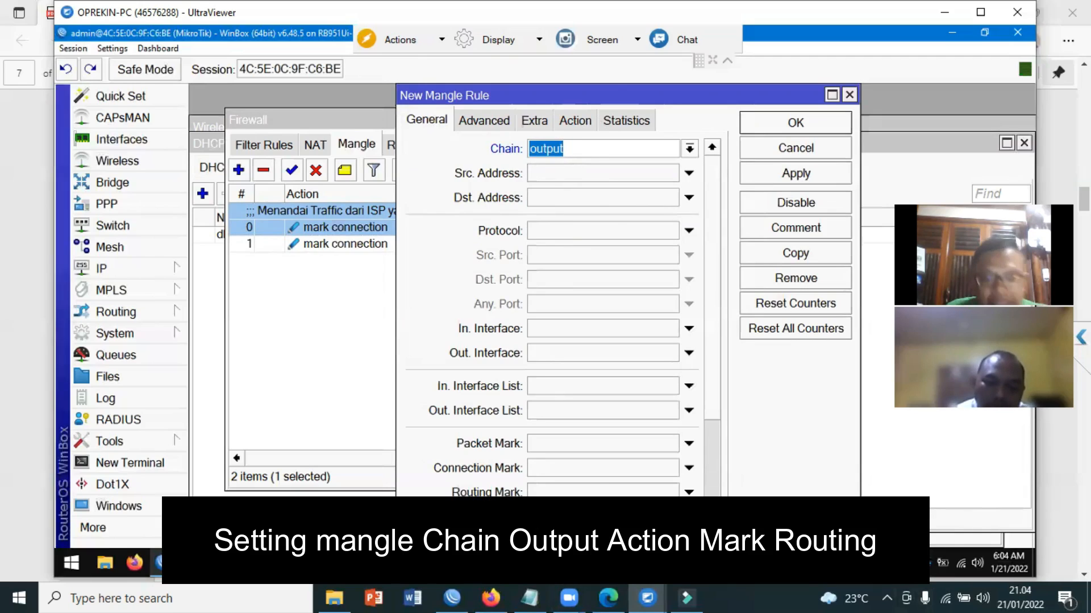
left_click(586, 468)
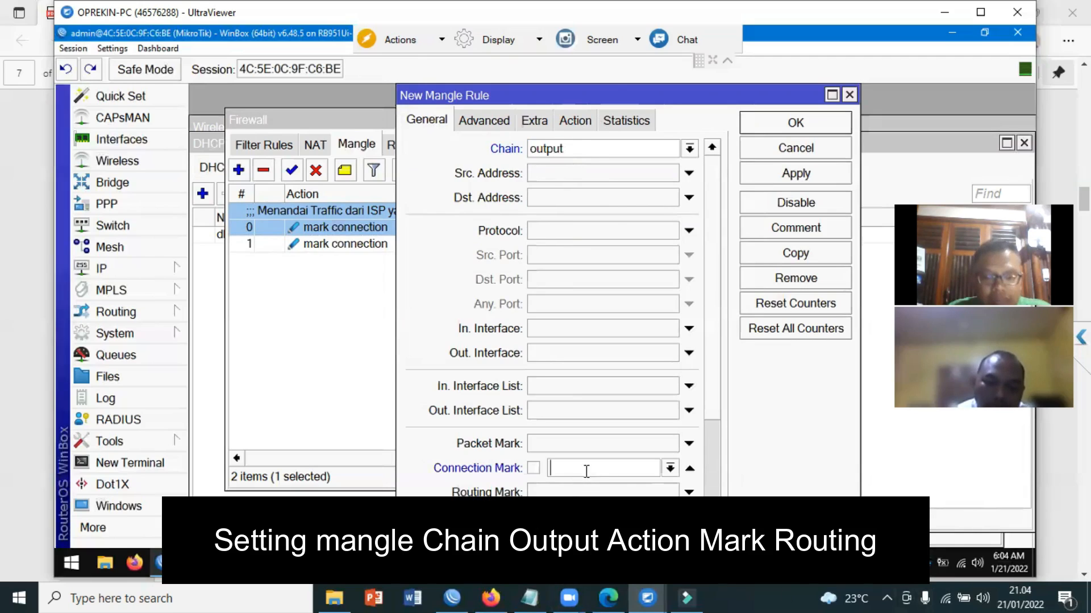
left_click(670, 467)
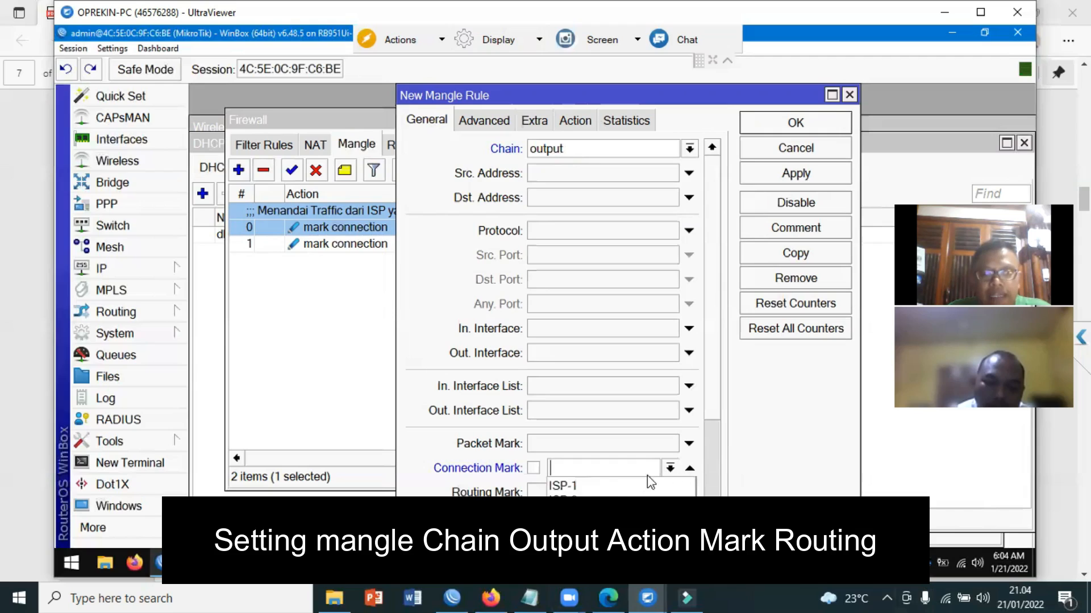
left_click(616, 486)
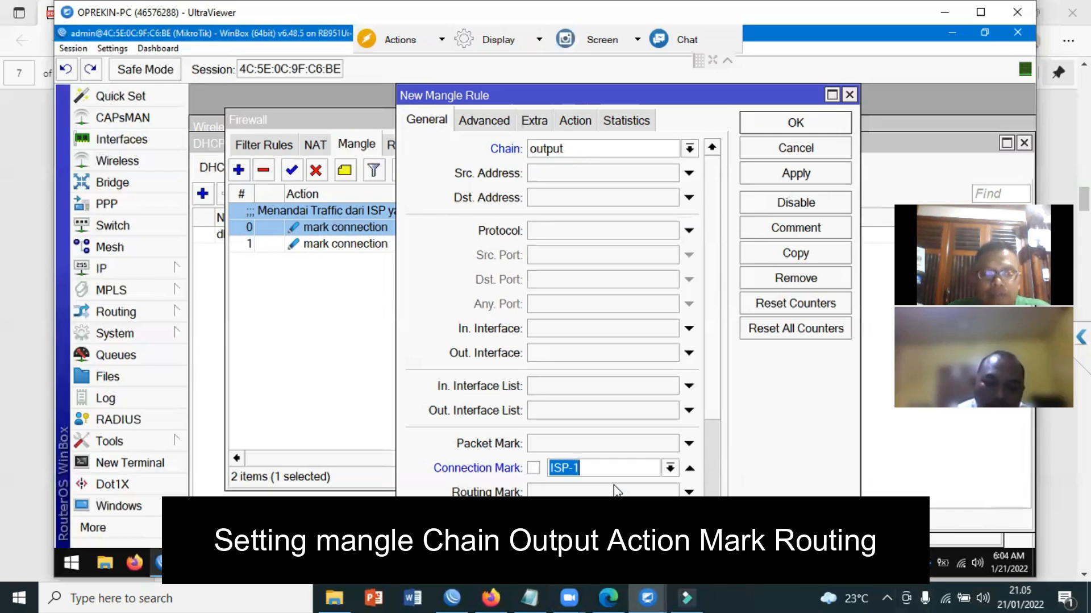
Step: Set the output rule's action to mark routing with new routing mark "routing to isp-1", disable passthrough, and save the rule
left_click(575, 120)
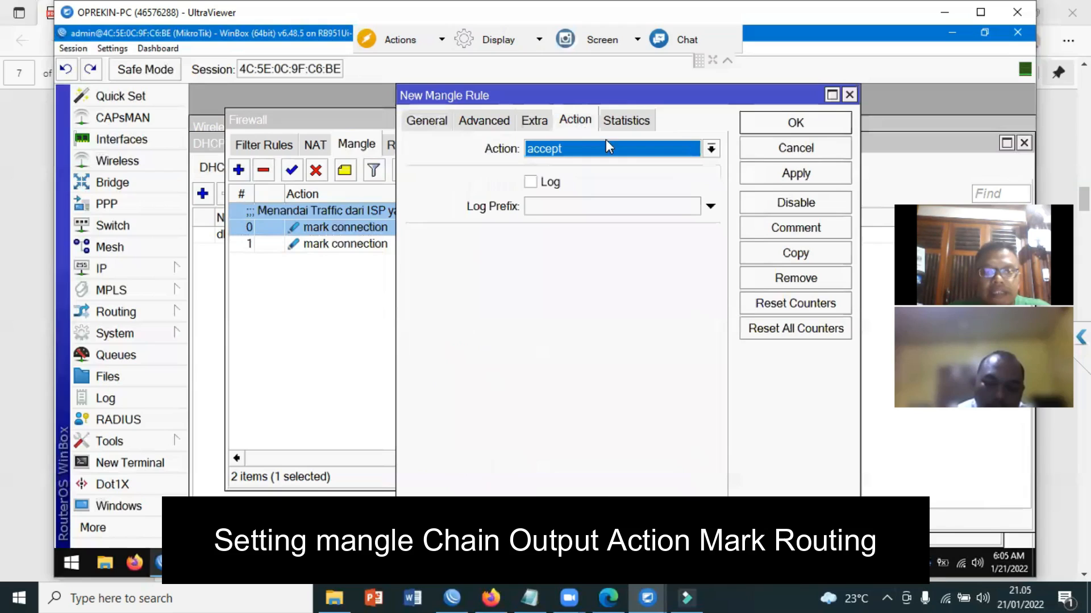
left_click(711, 150)
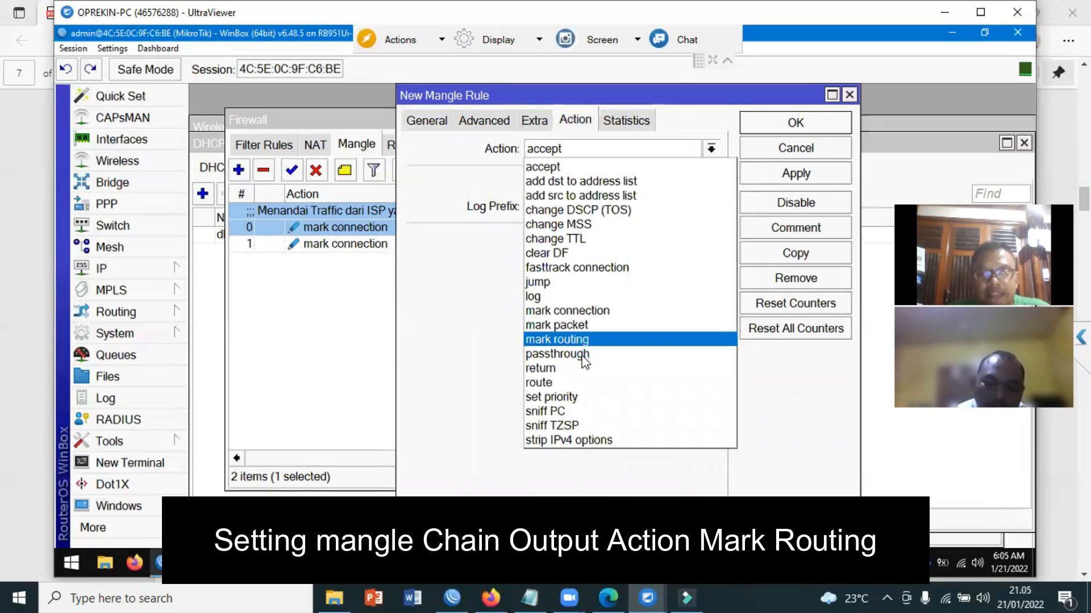
left_click(568, 339)
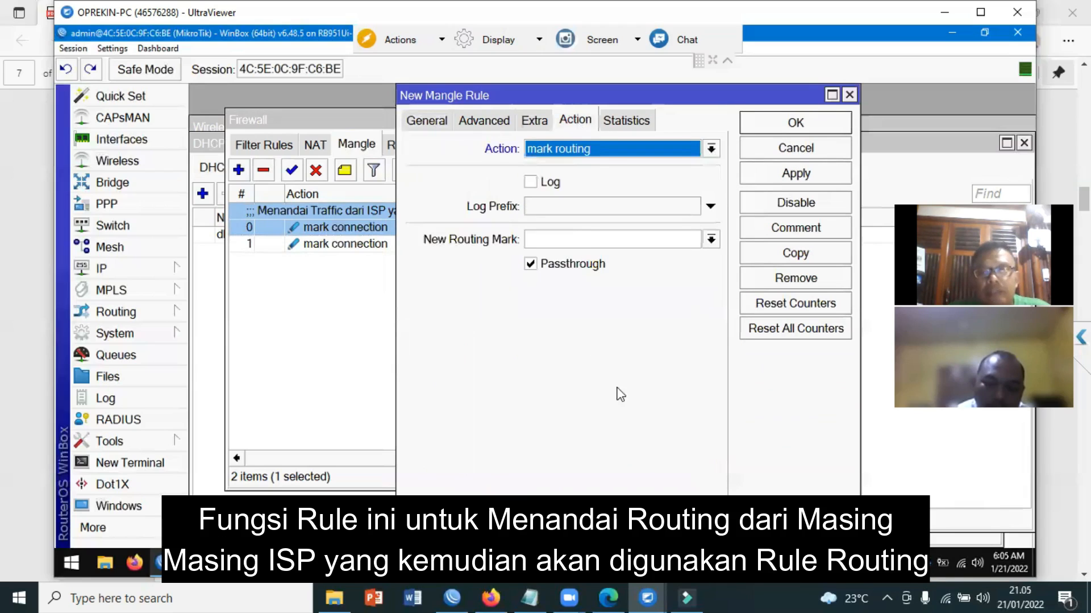
left_click(579, 239)
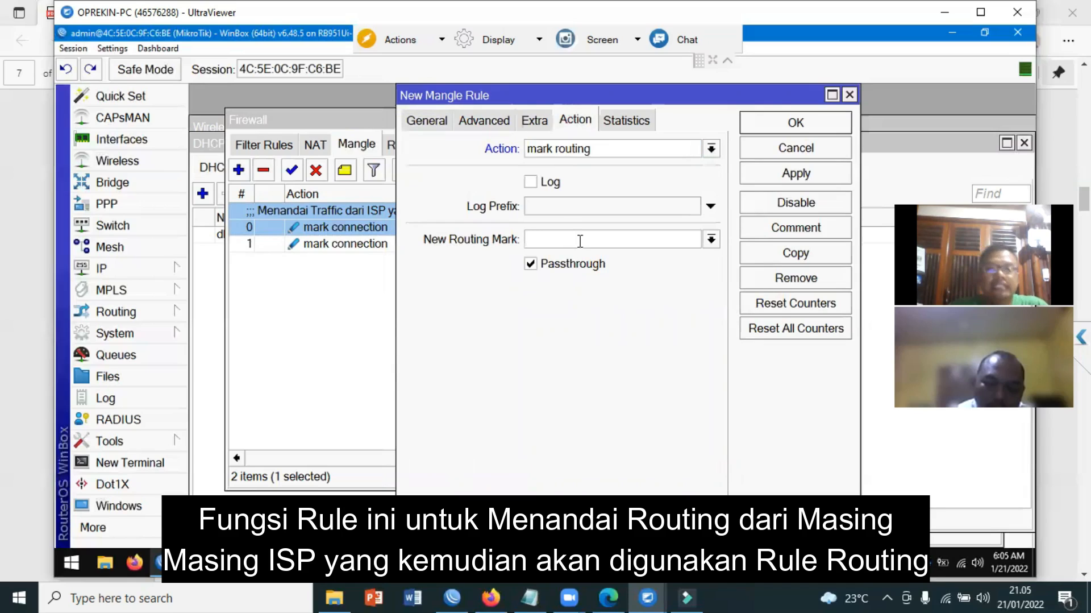
type("routi")
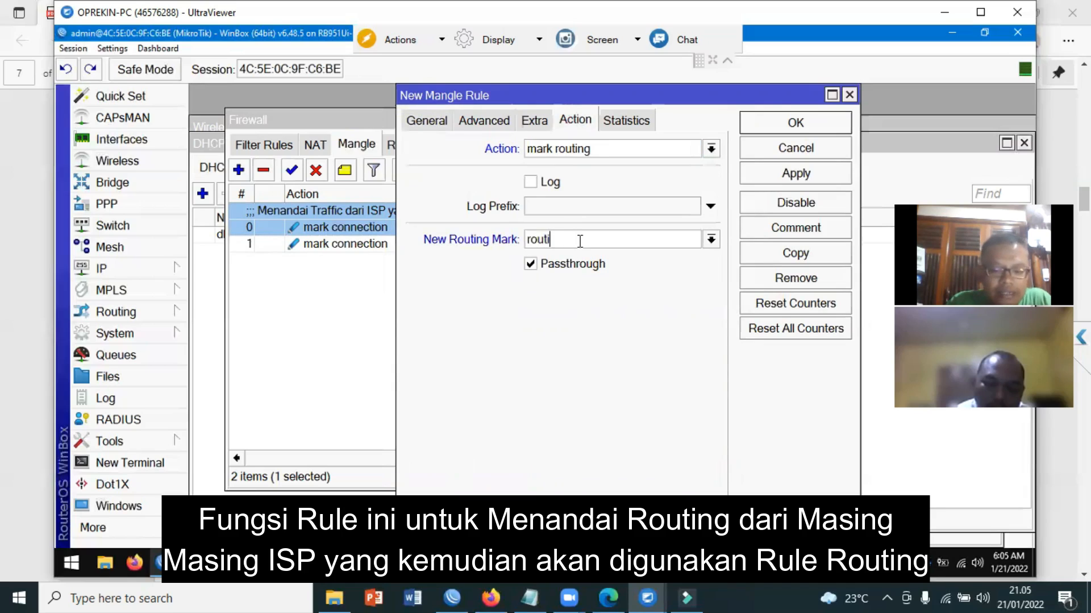
type("ng")
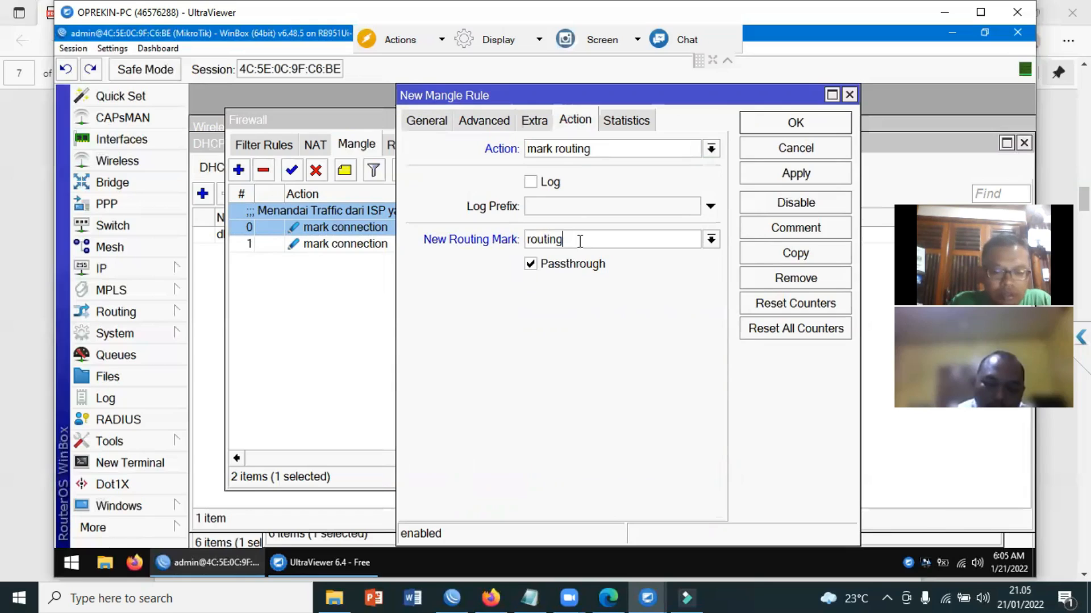
type(" to isp-1")
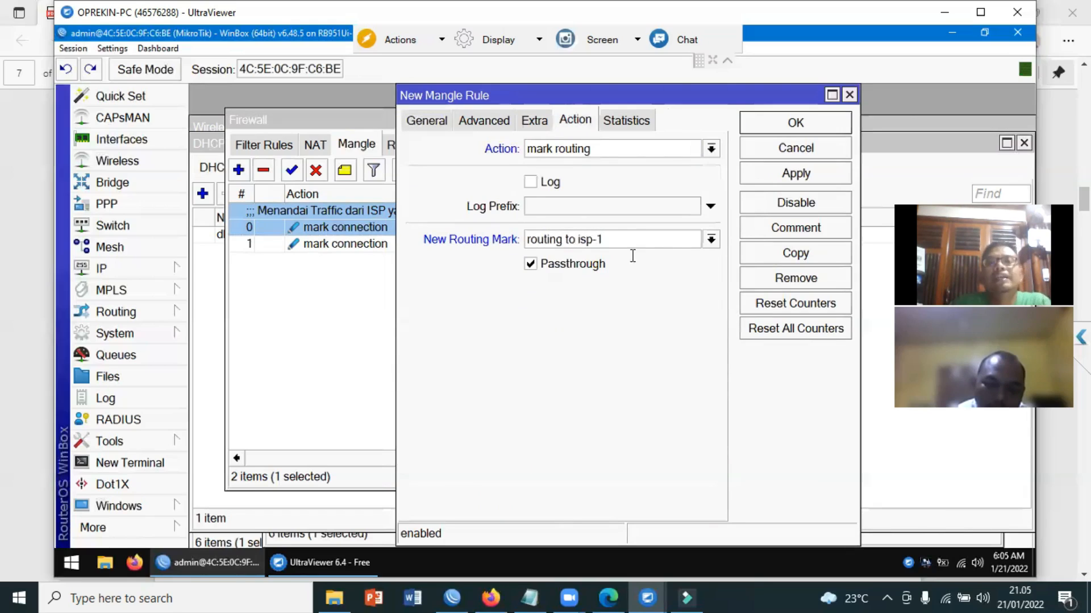
left_click(596, 270)
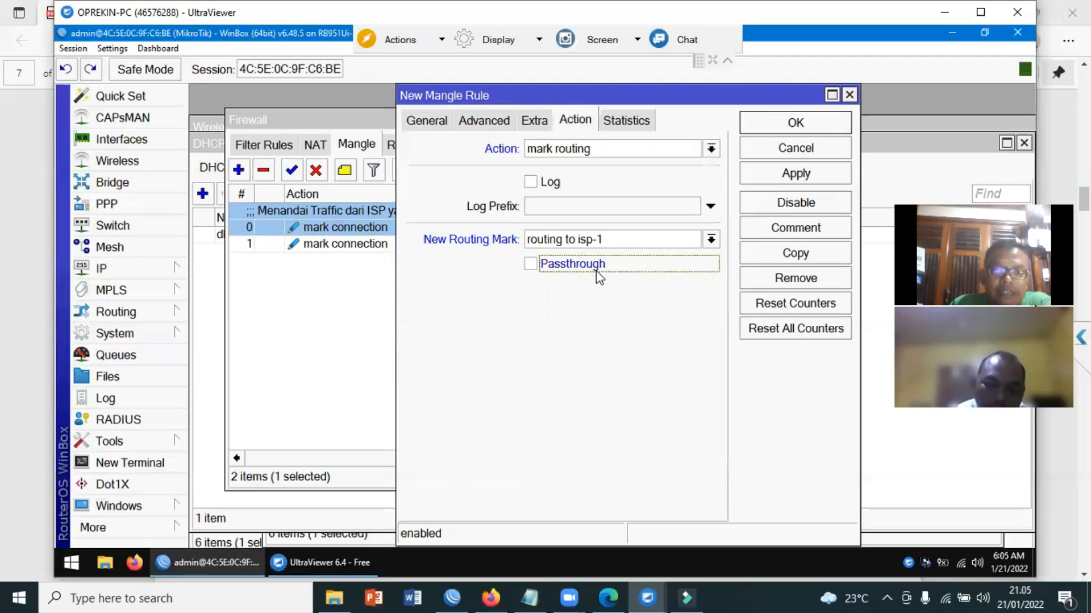
left_click(801, 172)
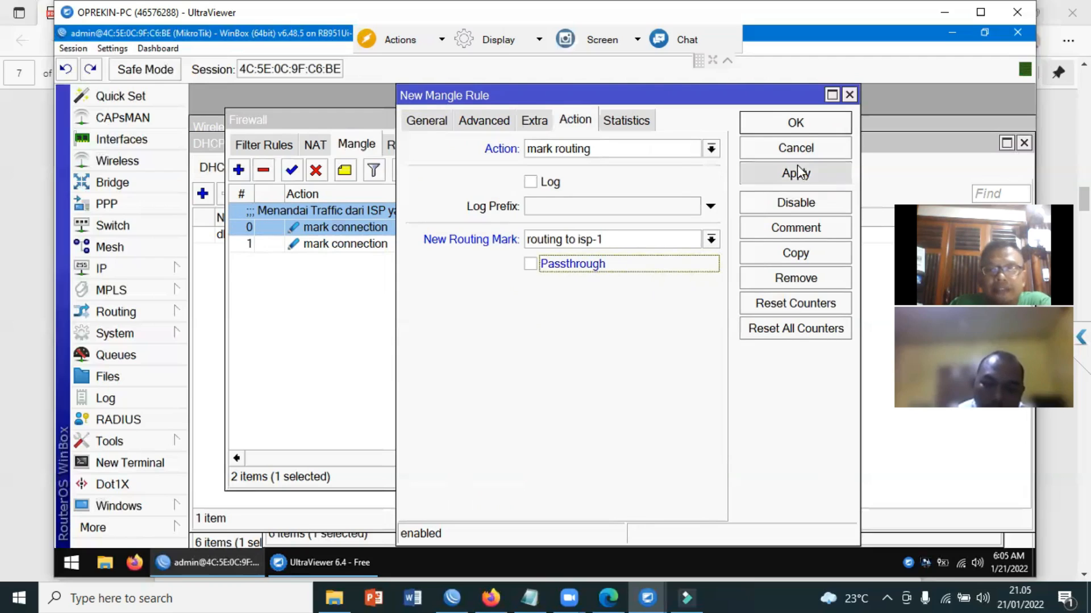
left_click(802, 128)
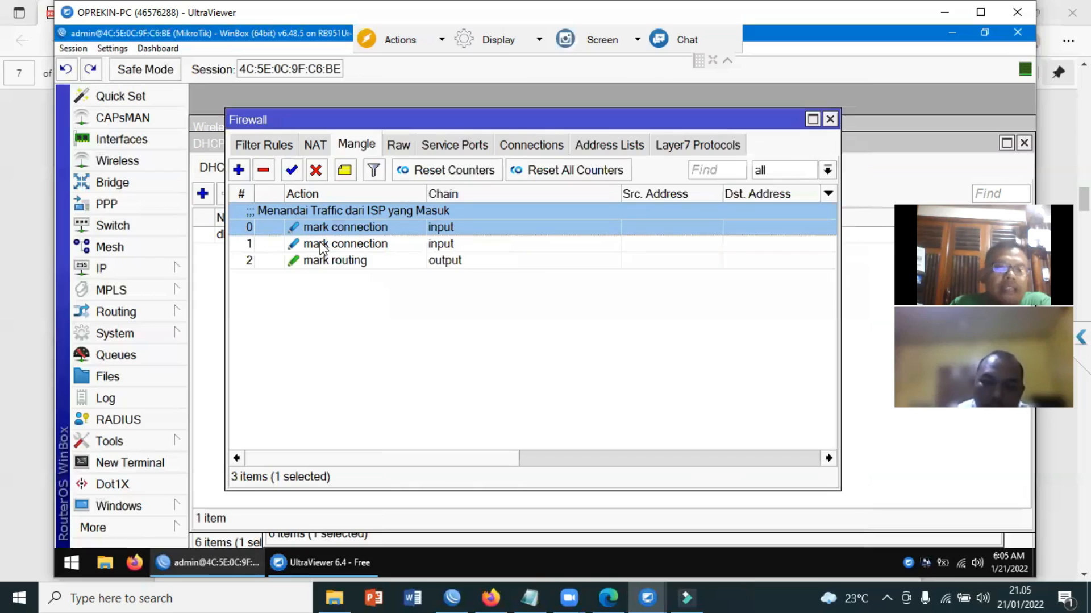
Step: Duplicate the mark routing rule and set the copy's connection mark to ISP-2
double_click(654, 260)
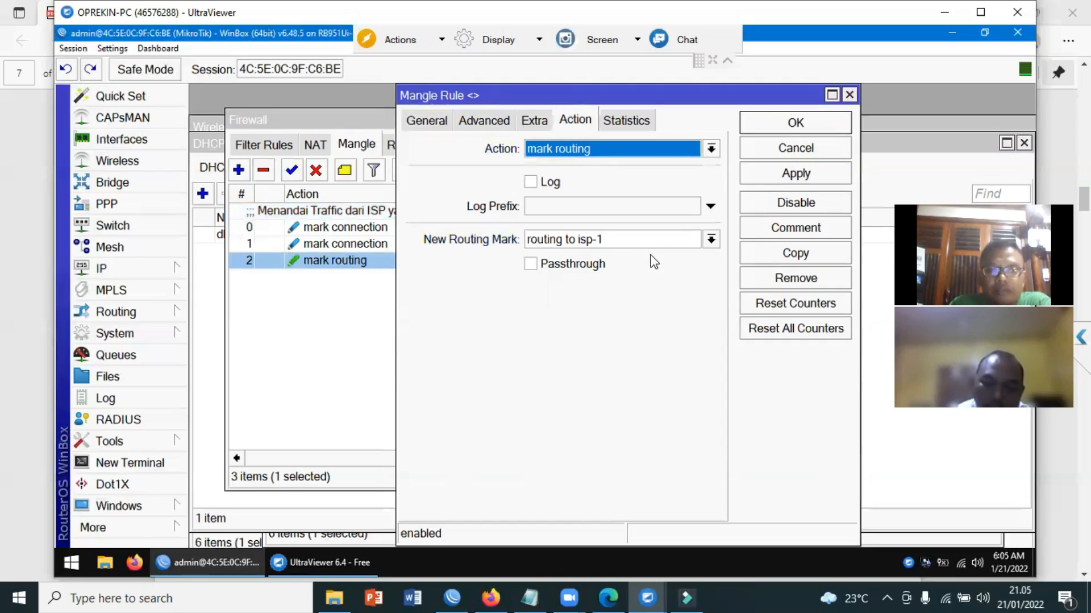
left_click(423, 119)
left_click(817, 259)
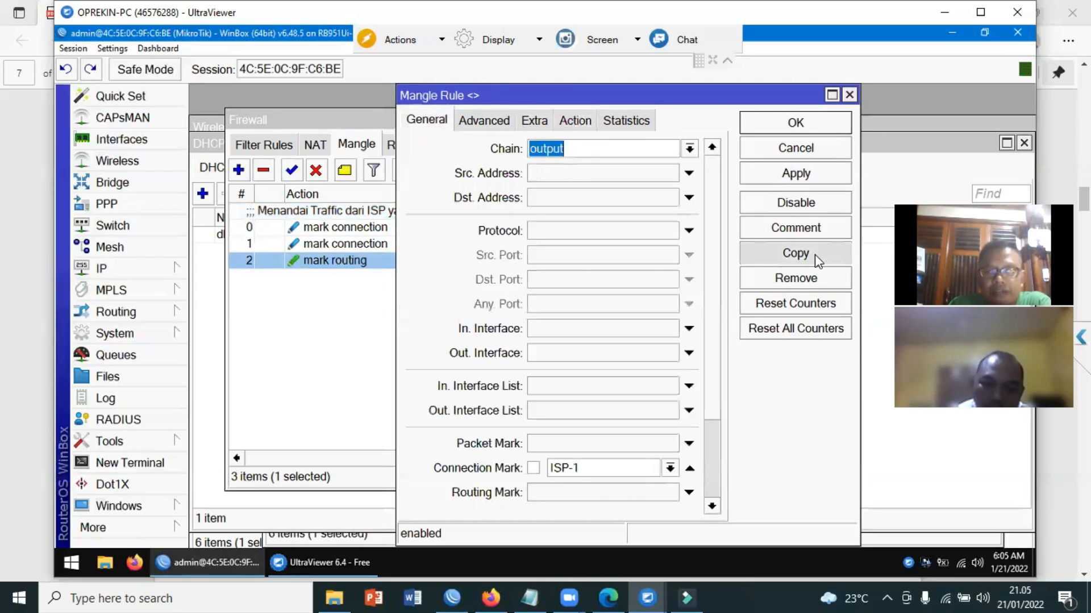
left_click(442, 119)
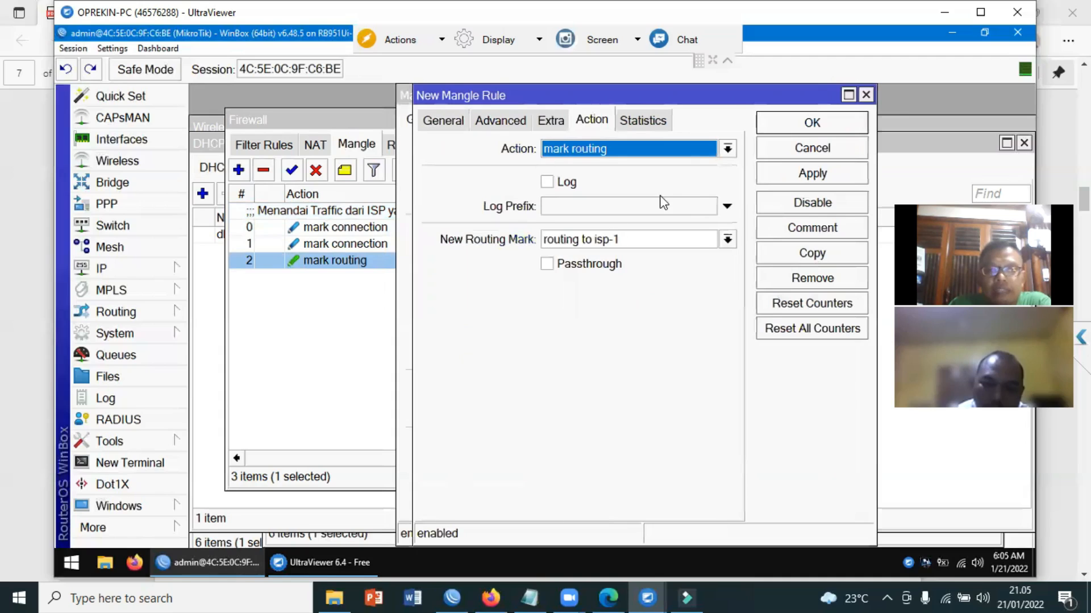
left_click(687, 467)
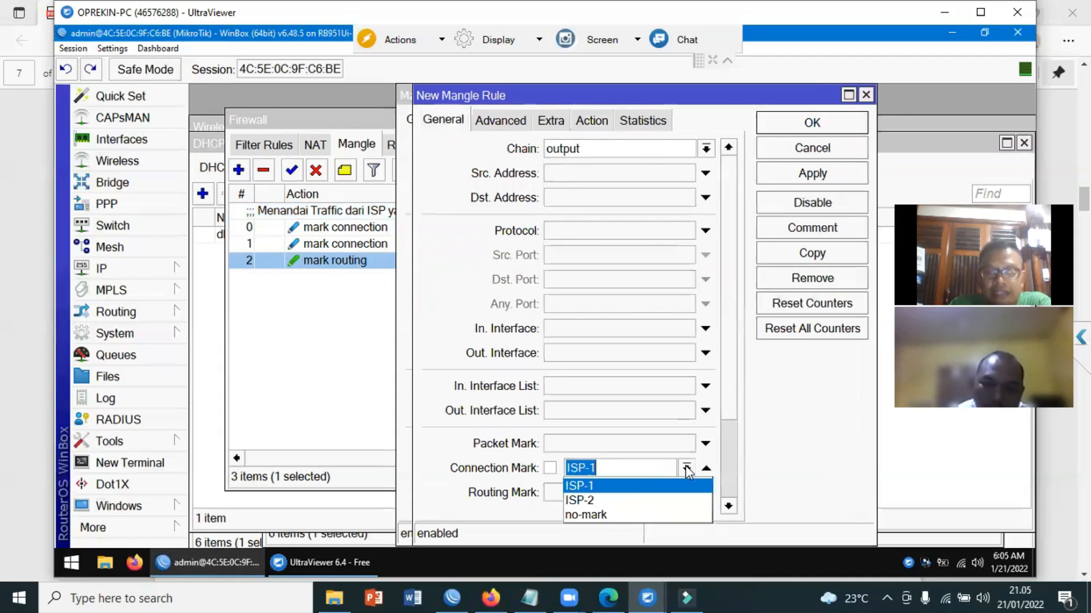
left_click(630, 501)
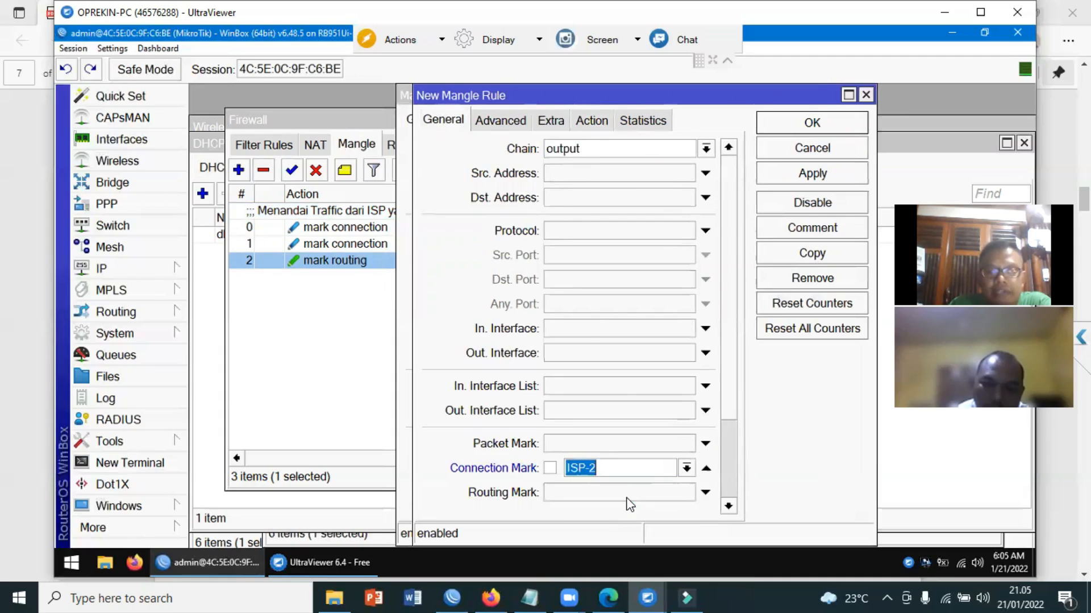
Step: Set the copied rule's new routing mark to "routing to isp-2" and save both mark routing rules
left_click(603, 121)
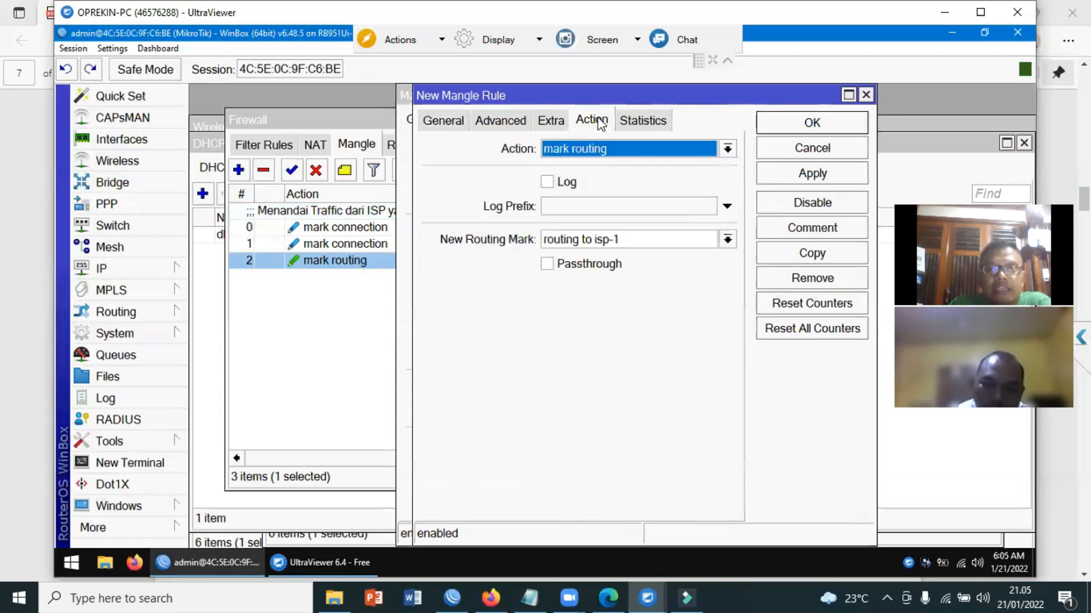
left_click(636, 245)
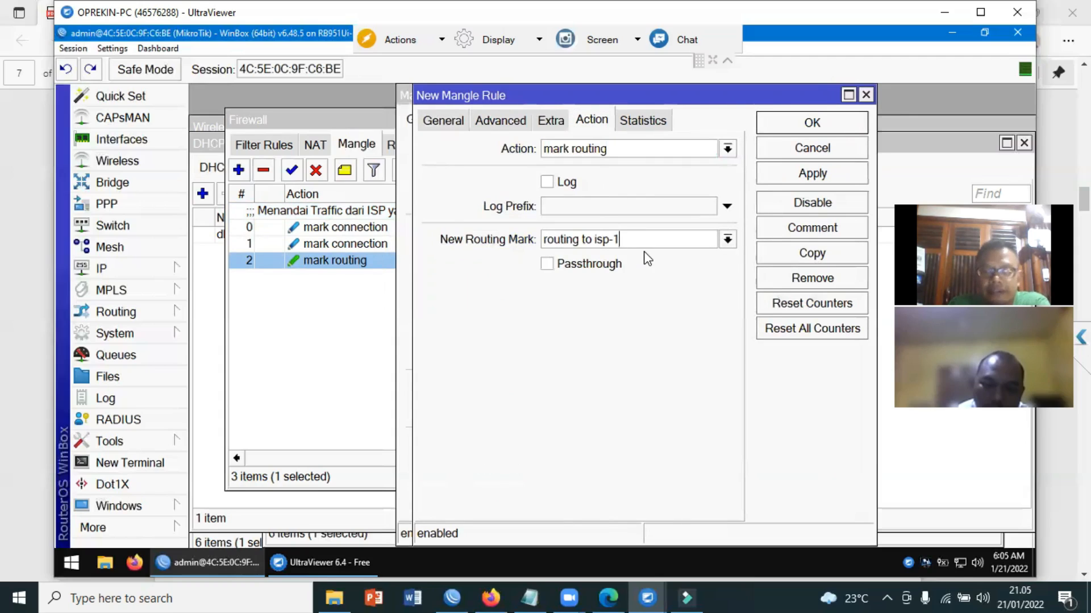
type("2")
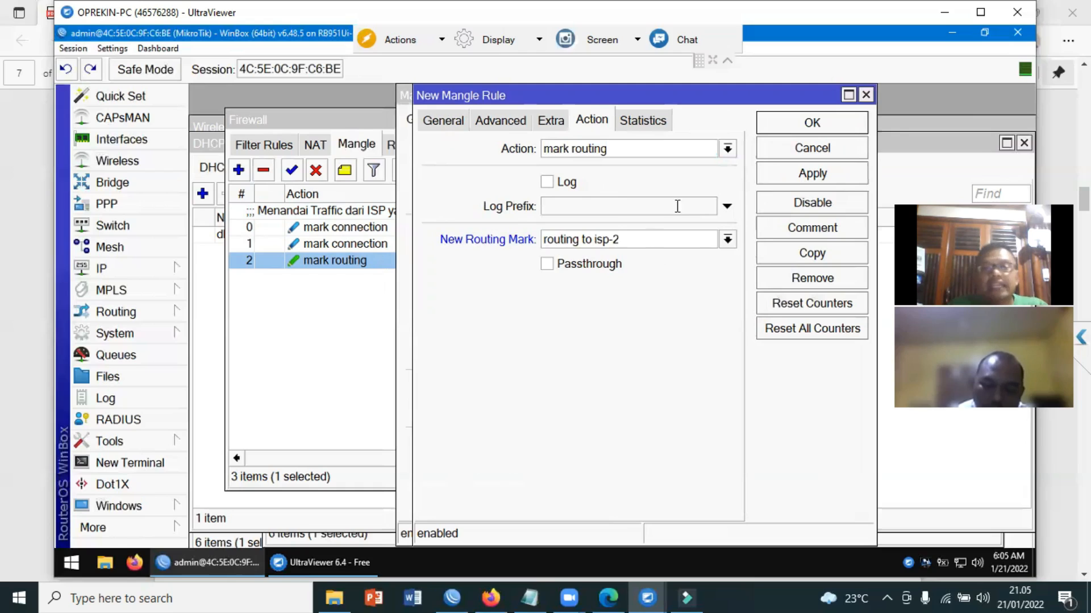
left_click(838, 128)
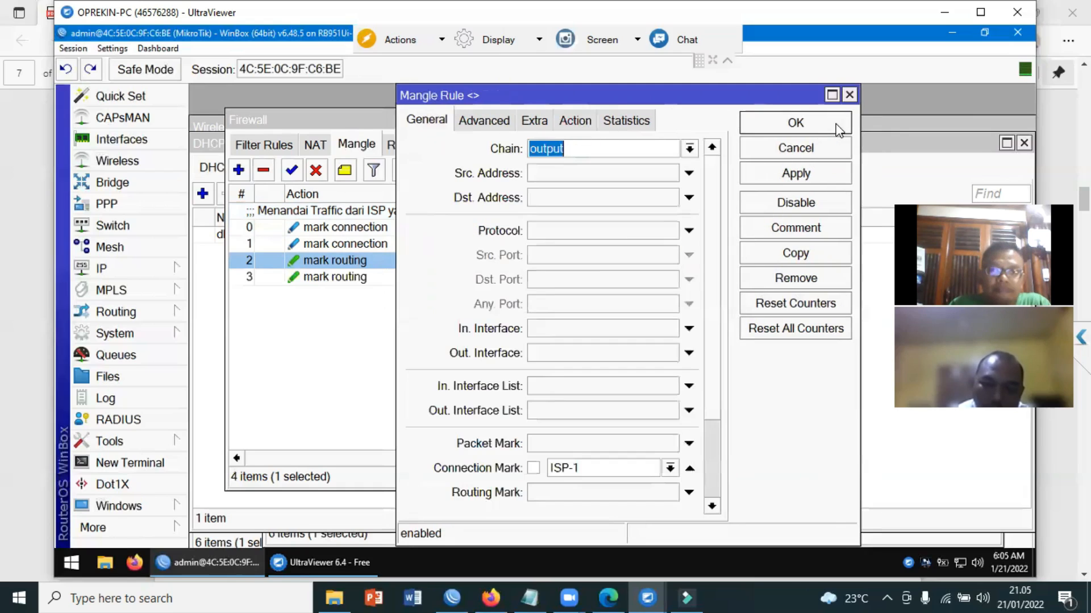
left_click(814, 126)
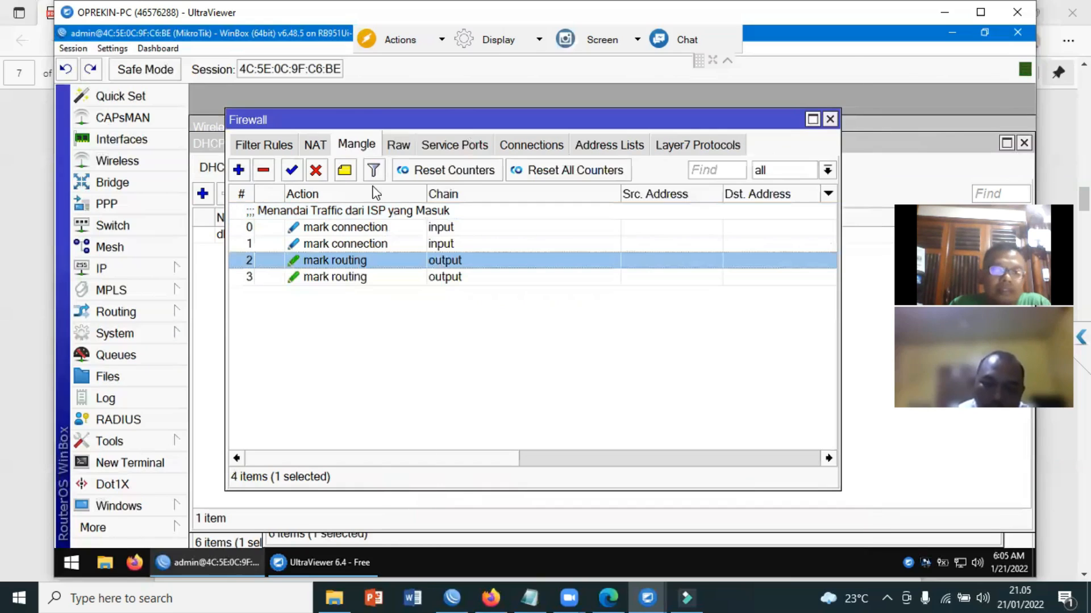
Step: Add the comment "Traffic Ke Luar Menuju ISP yang dituju" to the first mark routing rule
left_click(344, 171)
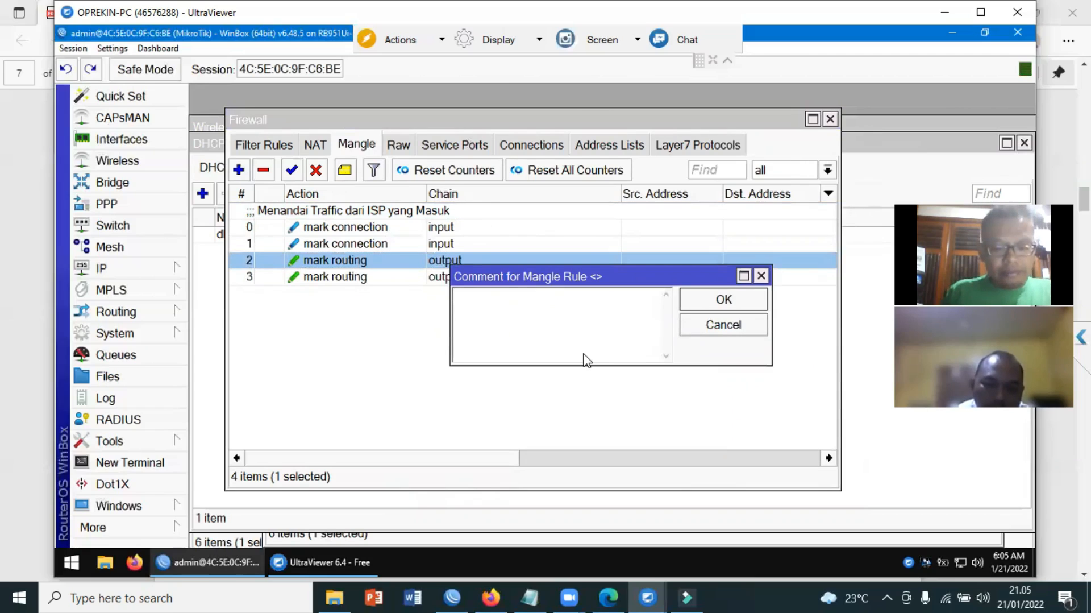
type("Traffic")
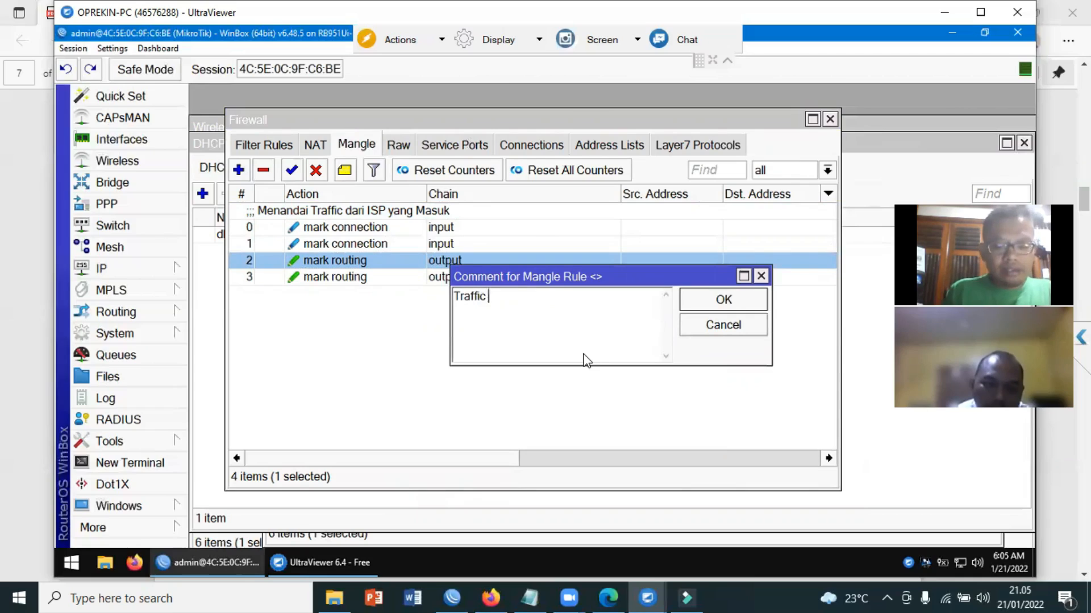
type(" Ke Luar")
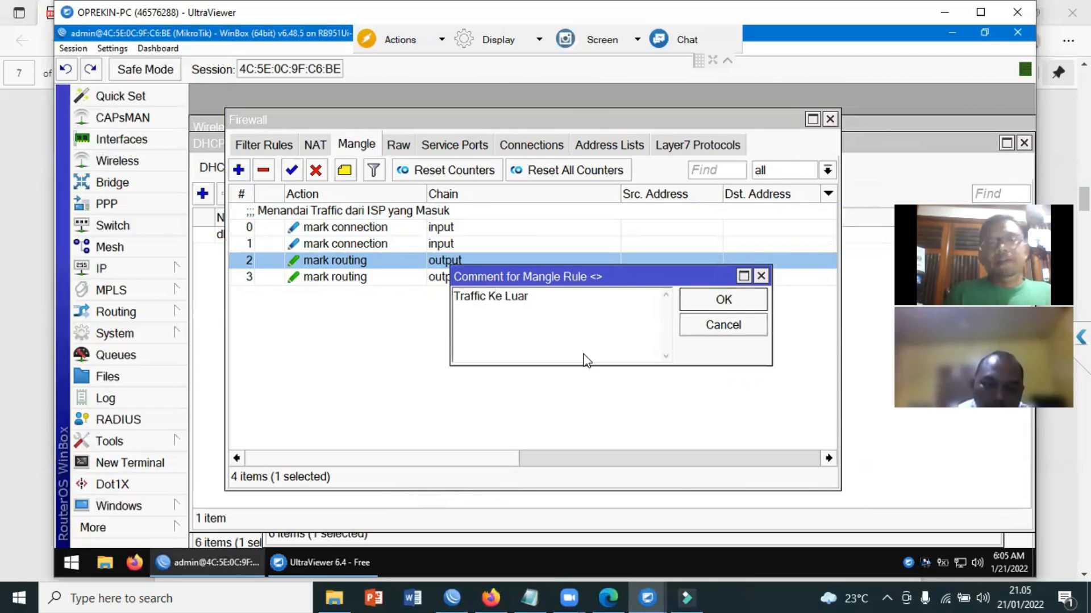
type(" Menuju I")
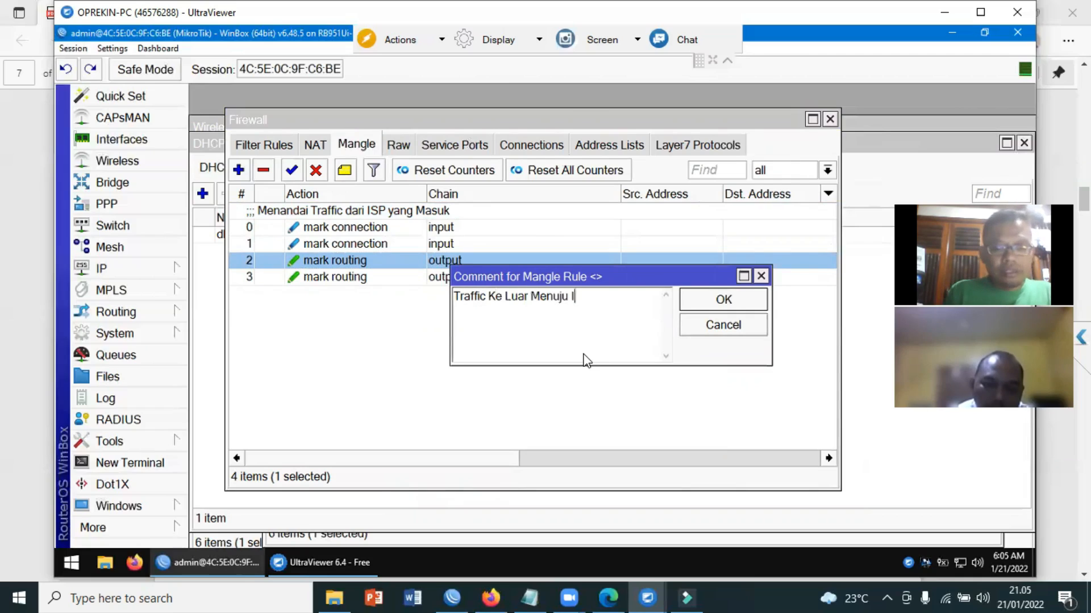
type("SP yang")
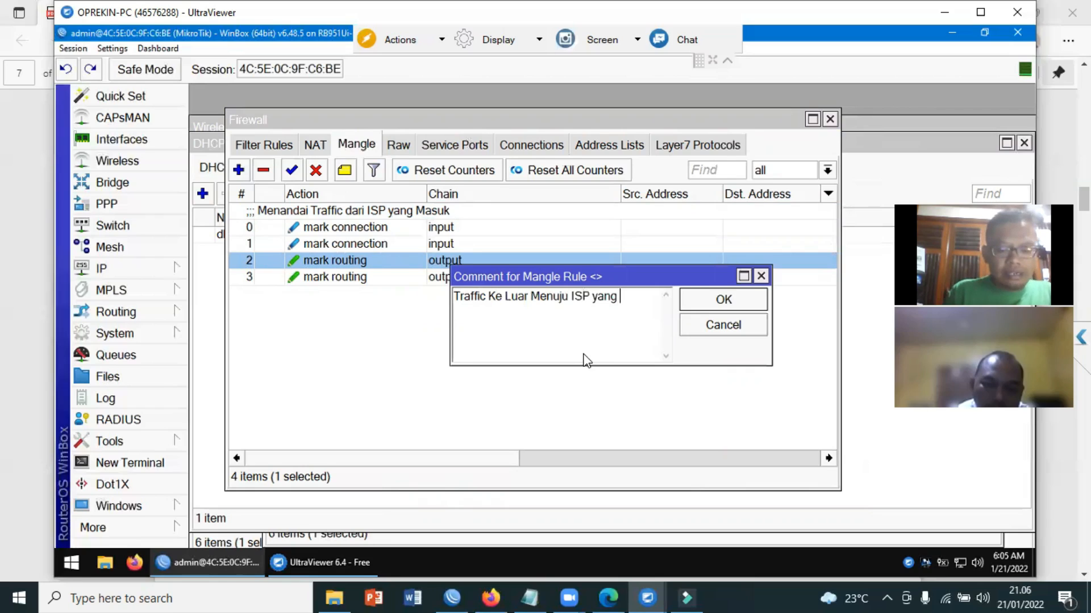
type(" dituju")
left_click(730, 298)
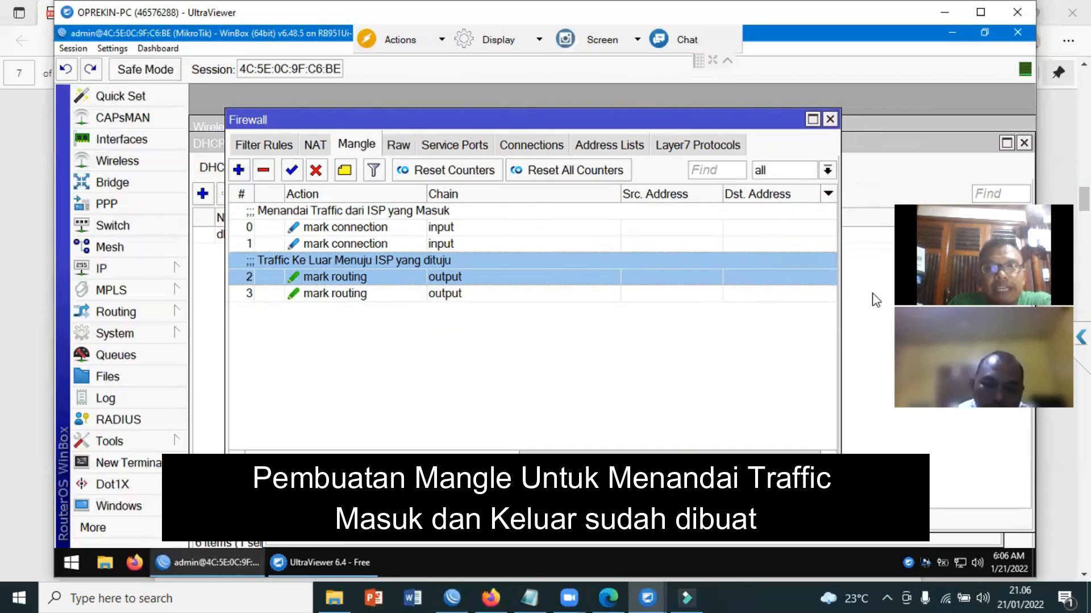
left_click_drag(839, 301, 860, 300)
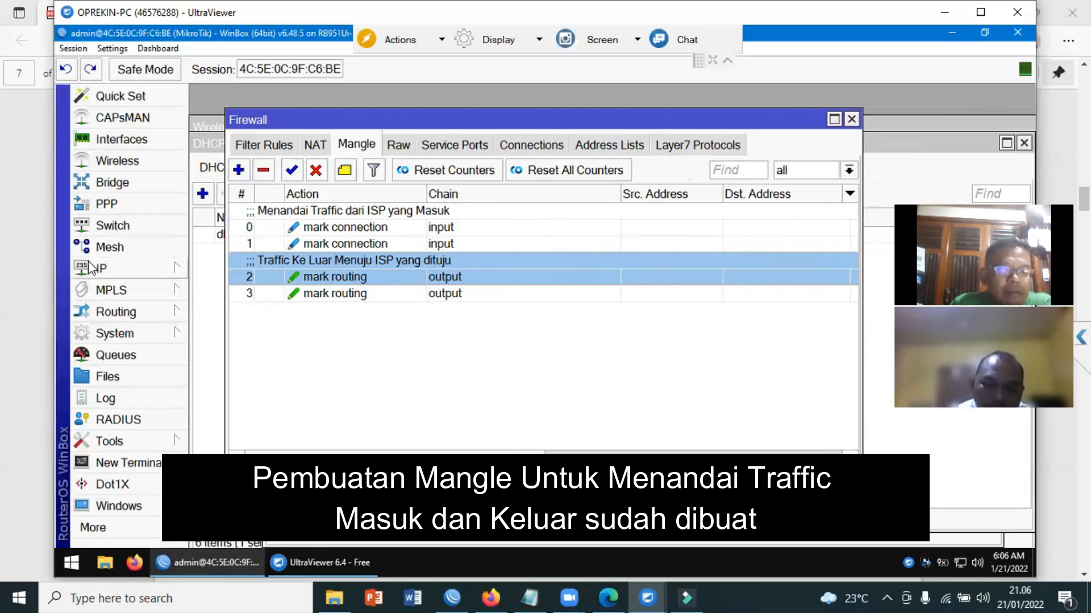
Step: In the IP route list, set the routing mark of the default route via 192.168.1.1 to "routing to isp-1" and save it
left_click(163, 272)
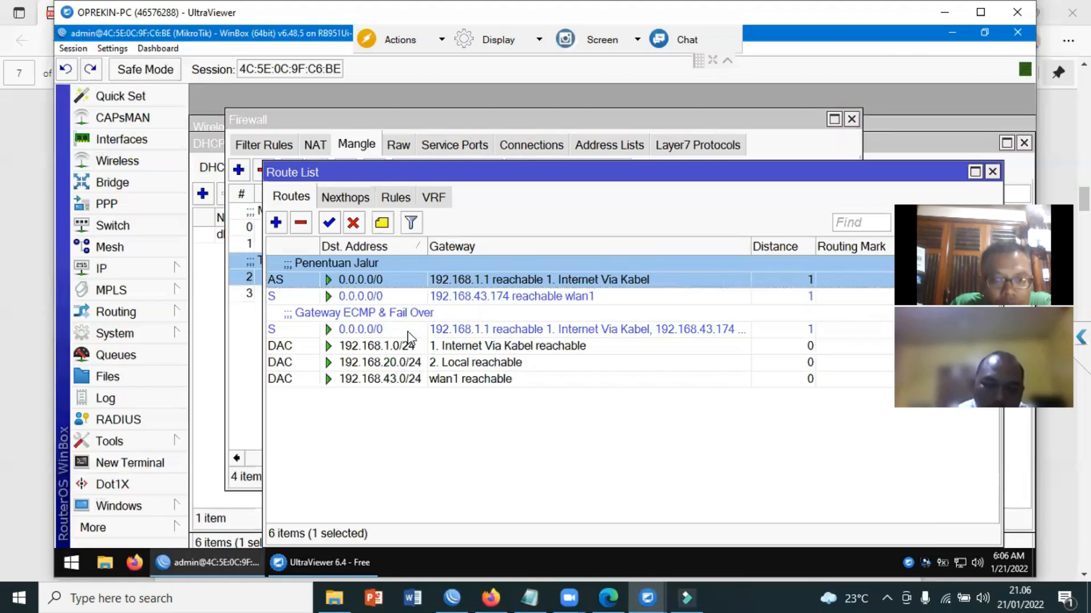
double_click(516, 281)
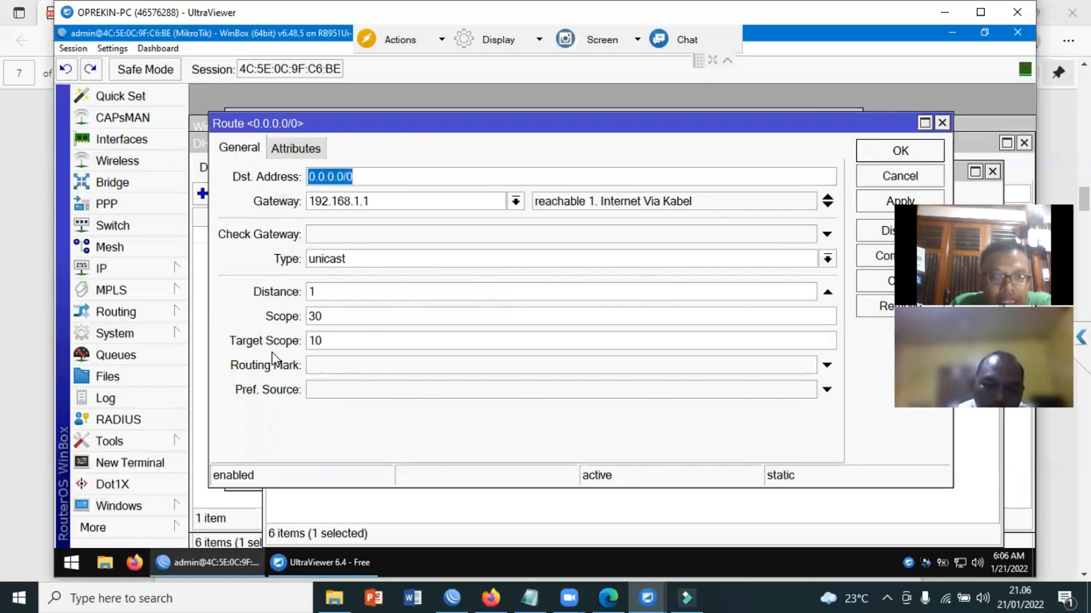
left_click(803, 375)
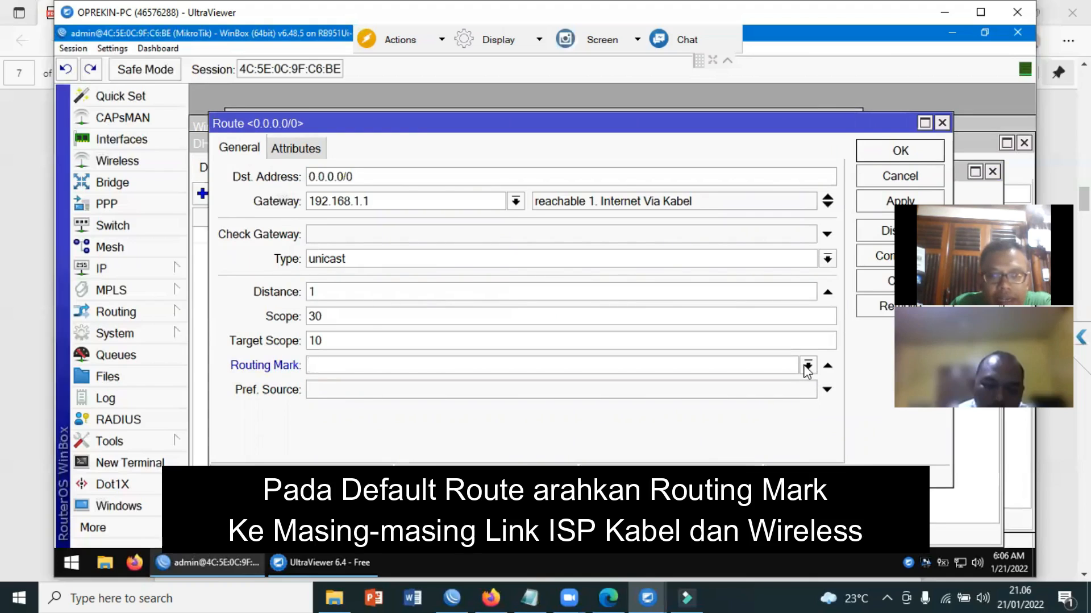
left_click(807, 365)
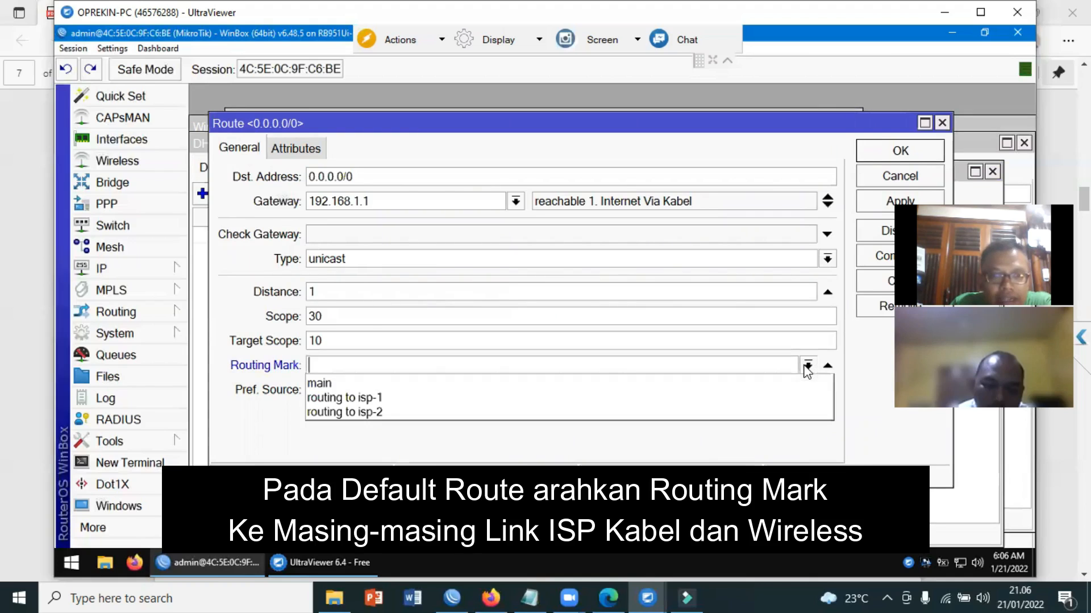
left_click(382, 401)
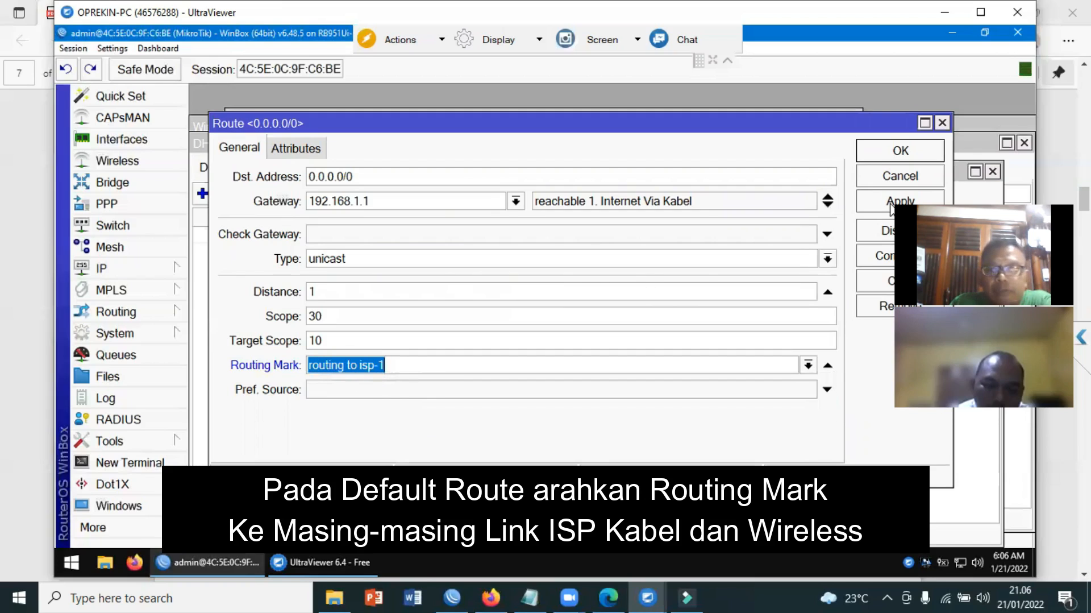
left_click(899, 150)
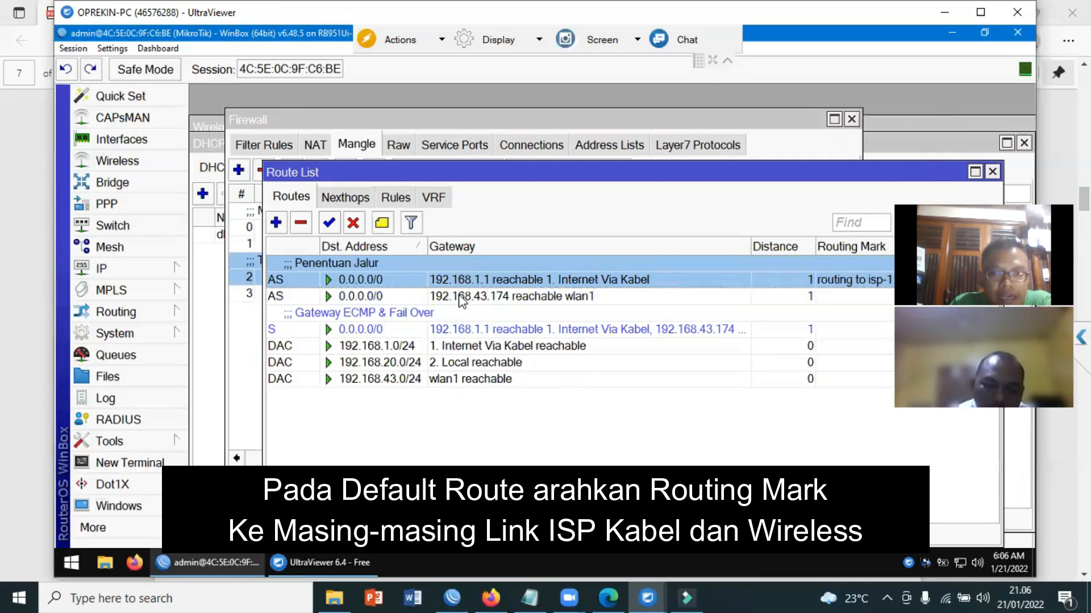
Step: Set the routing mark of the default route via 192.168.43.174 to "routing to isp-2" and save it
double_click(462, 297)
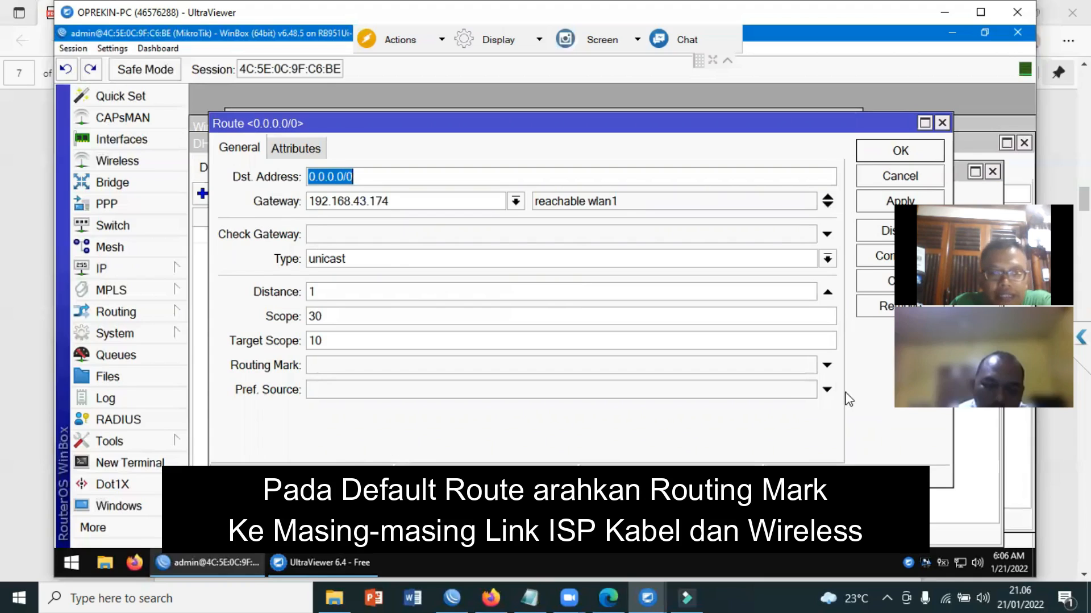
left_click(804, 368)
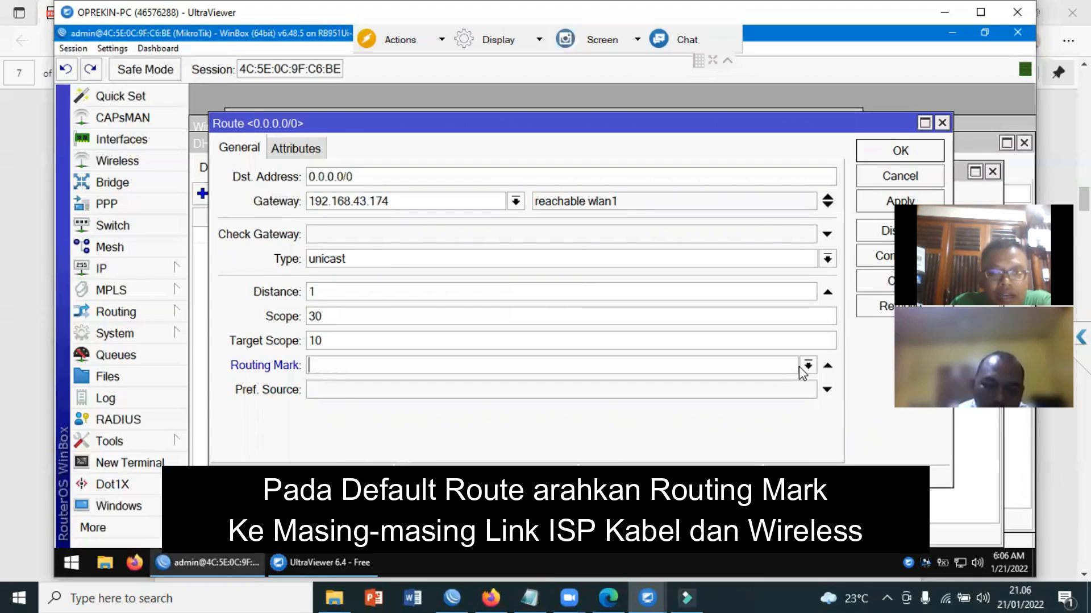
left_click(808, 365)
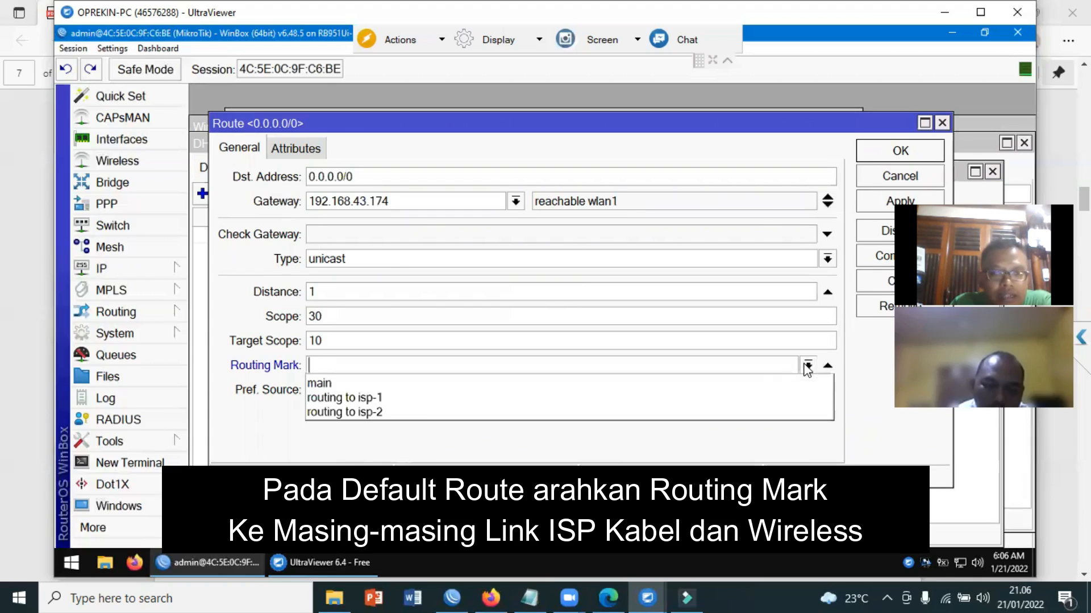
left_click(375, 411)
left_click(888, 202)
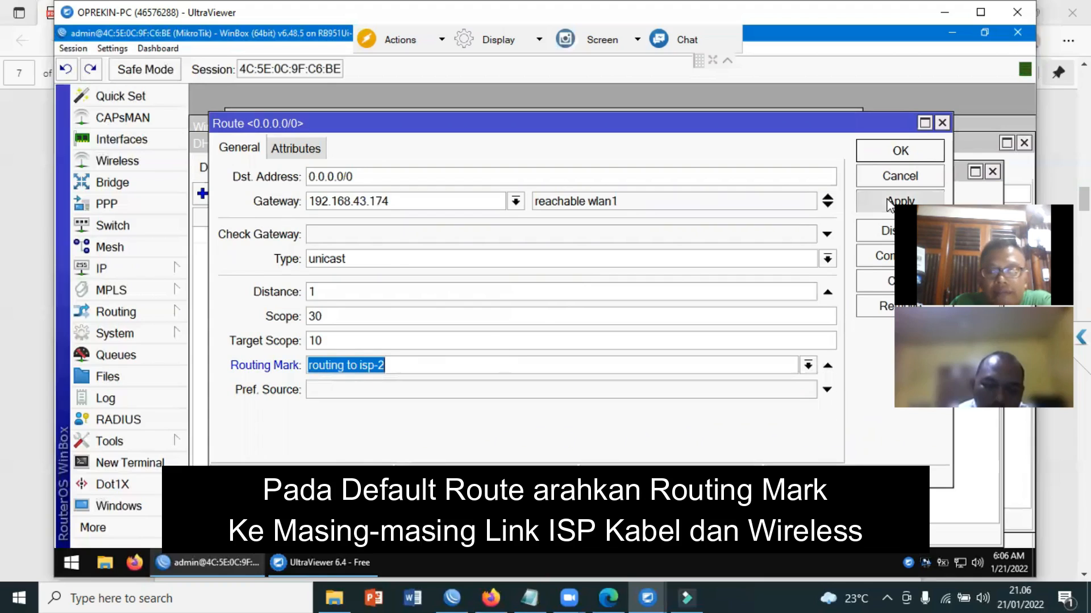
left_click(901, 151)
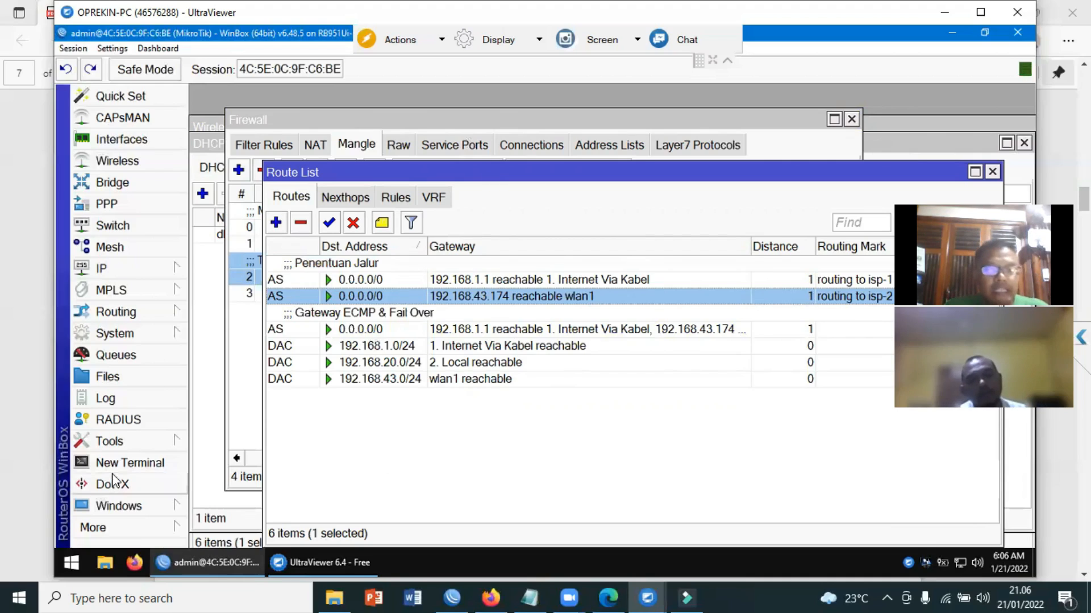
Step: Ping google.com from a new router terminal to test internet access, and close the terminal
left_click(130, 462)
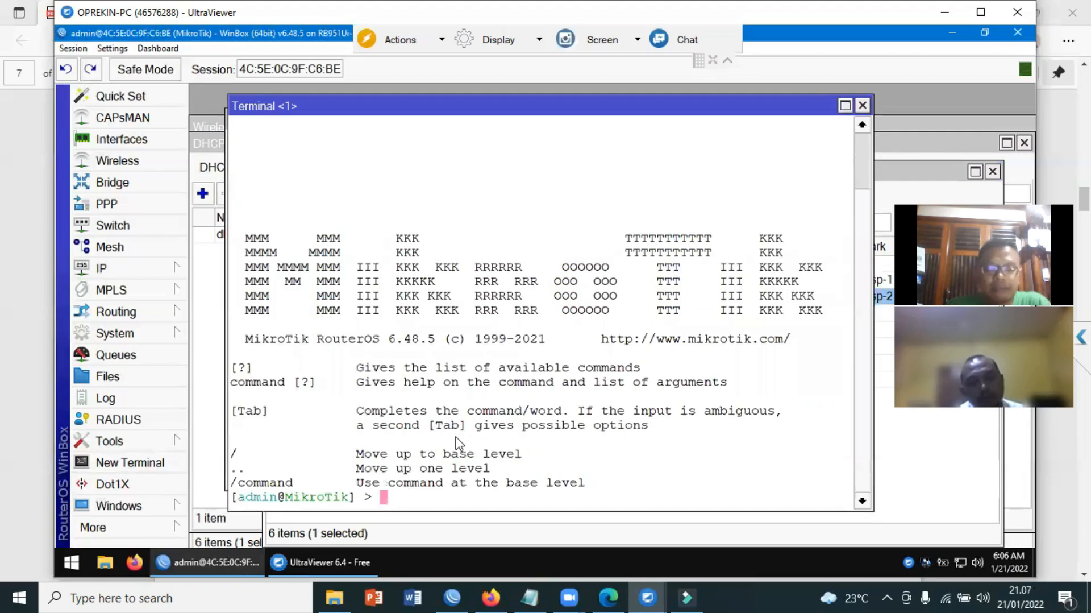
type("ping goog")
type("le")
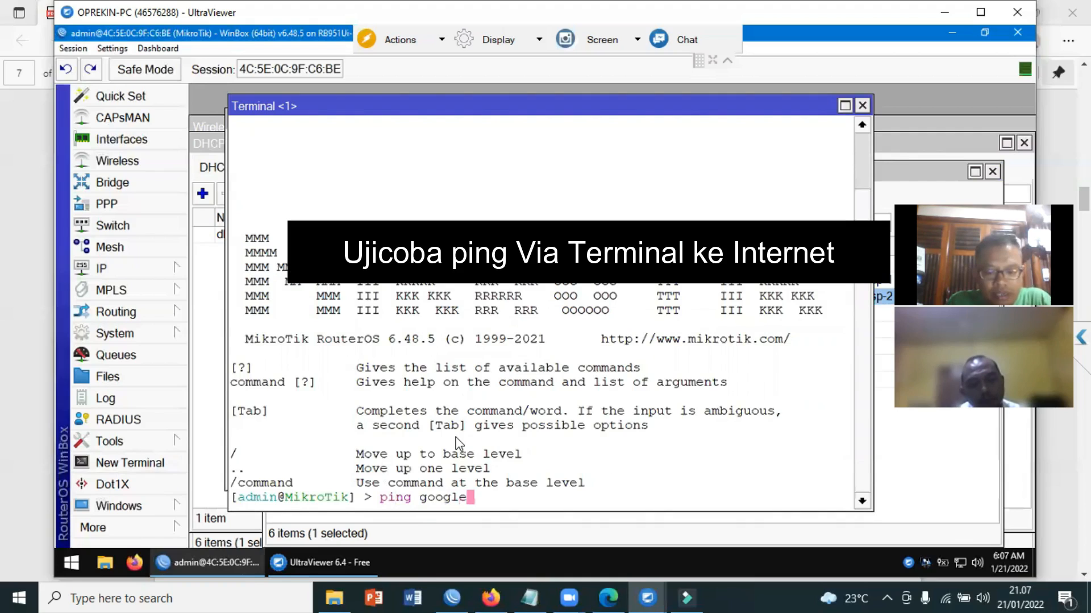
type(".com")
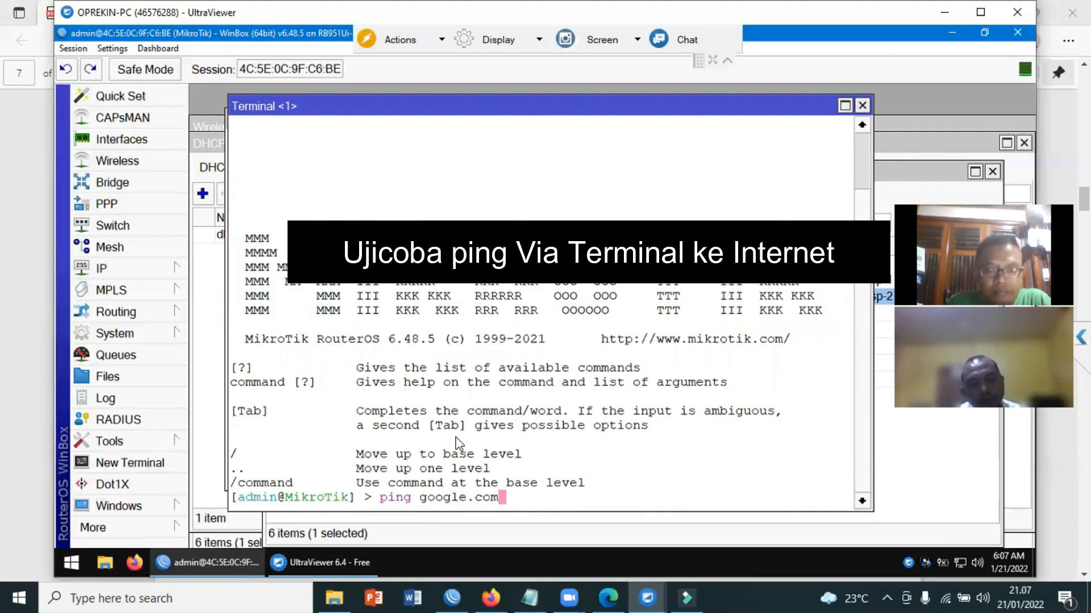
key("Return")
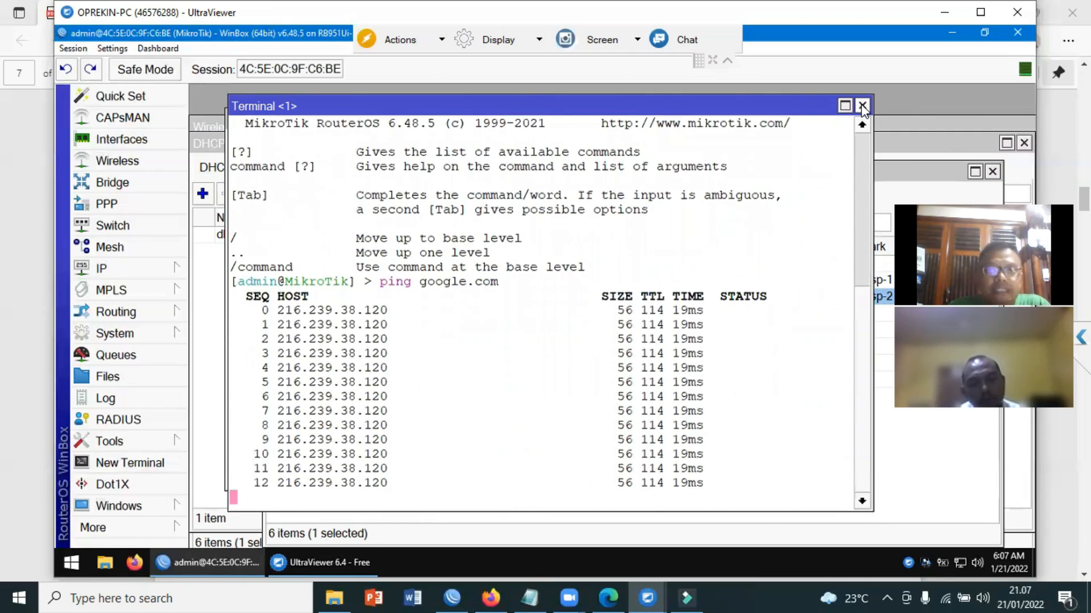
left_click(862, 106)
Step: In the interface list, check the traffic on wlan1 and the "1. Internet Via Kabel" interface
left_click(130, 144)
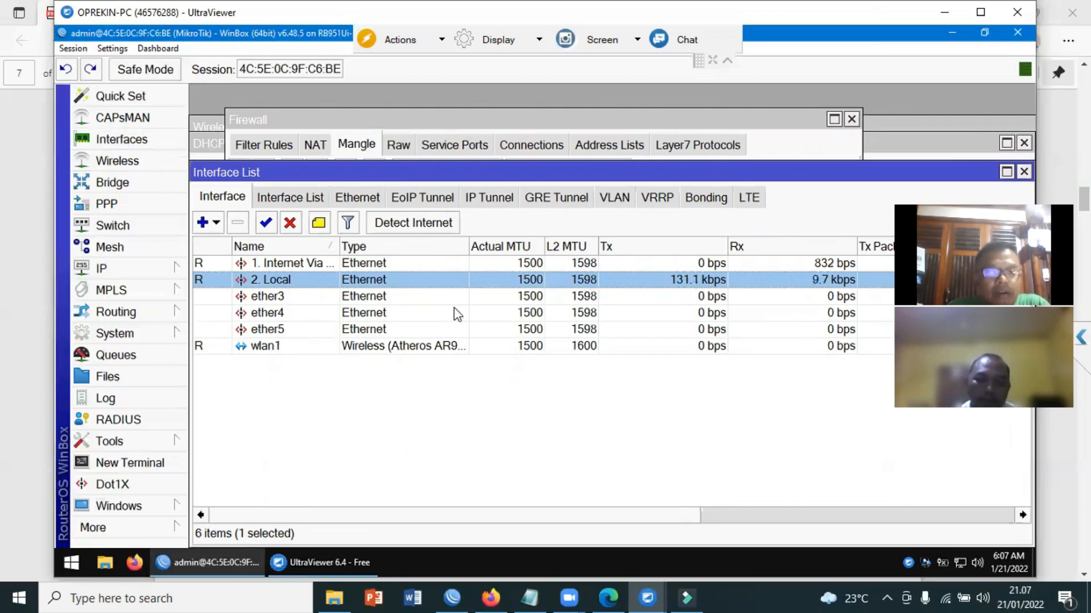
left_click(410, 348)
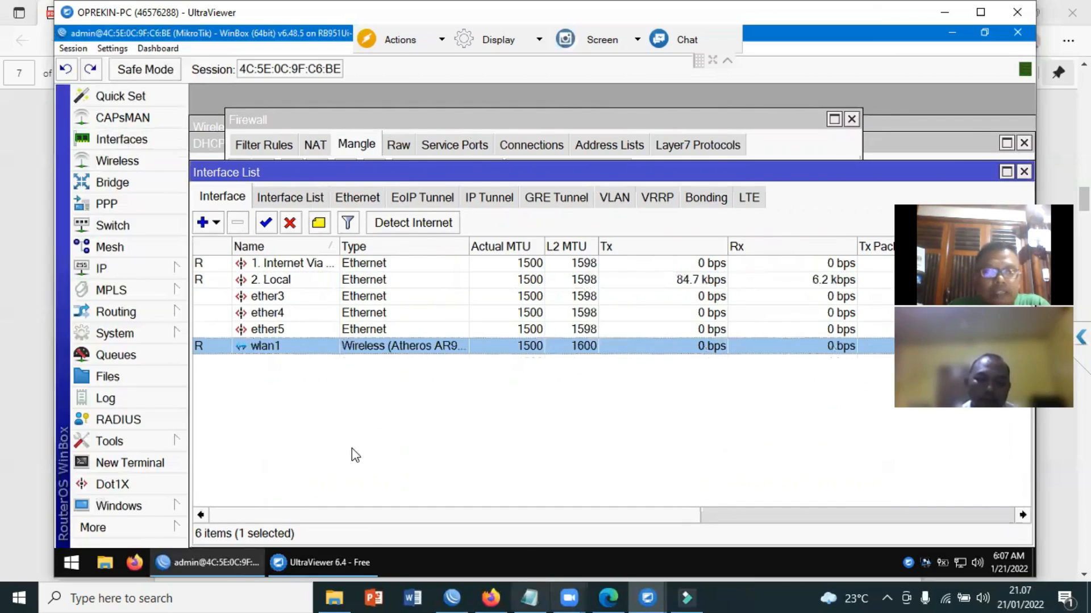
left_click(333, 262)
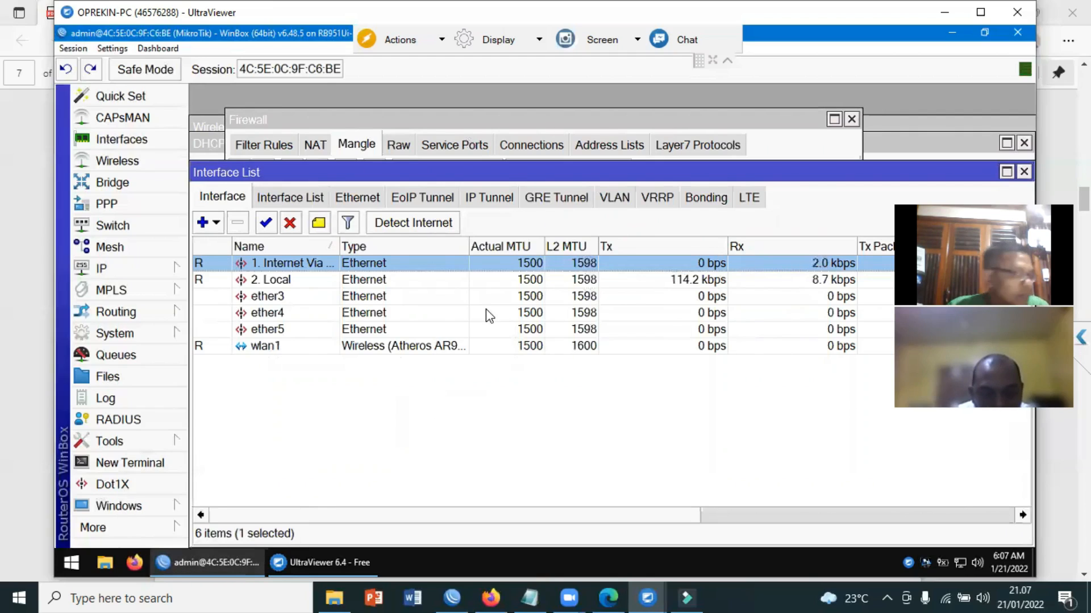
Step: Switch to Firefox on the remote PC and open speedtest.net
left_click(134, 561)
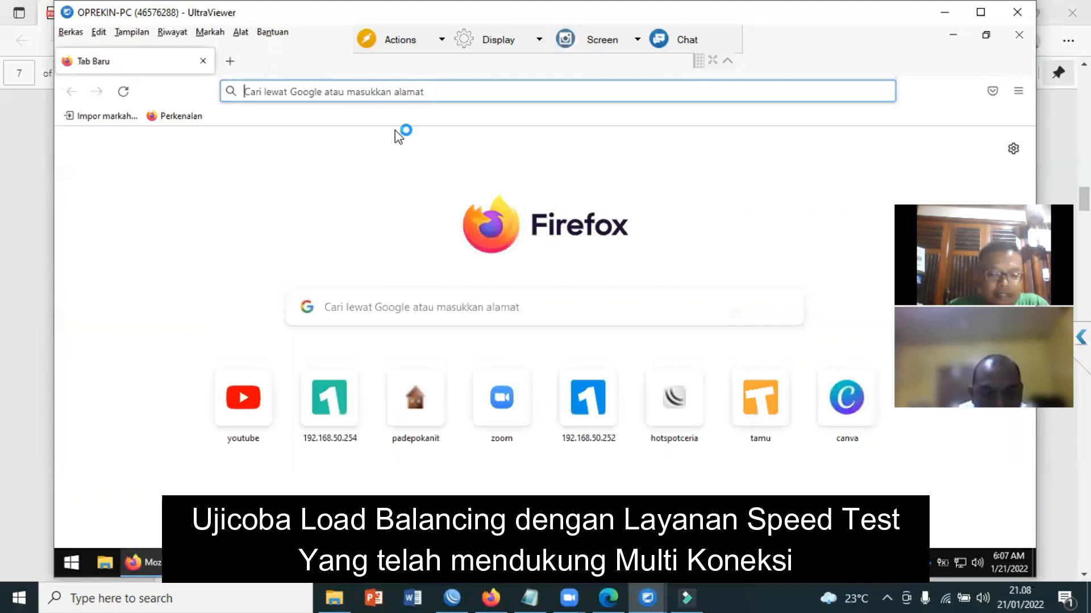
type("sp")
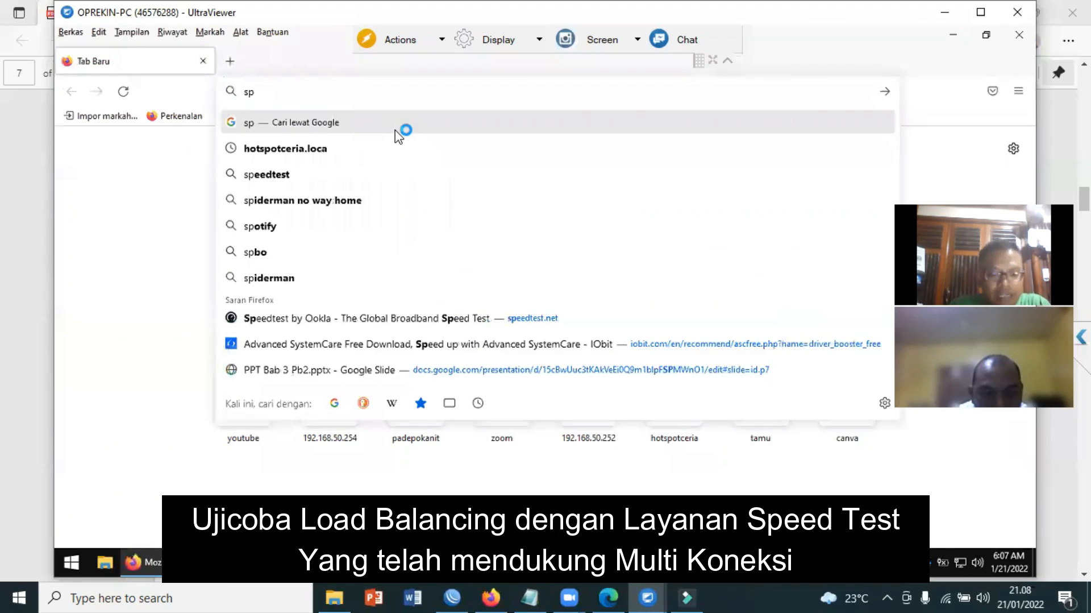
type("eedt")
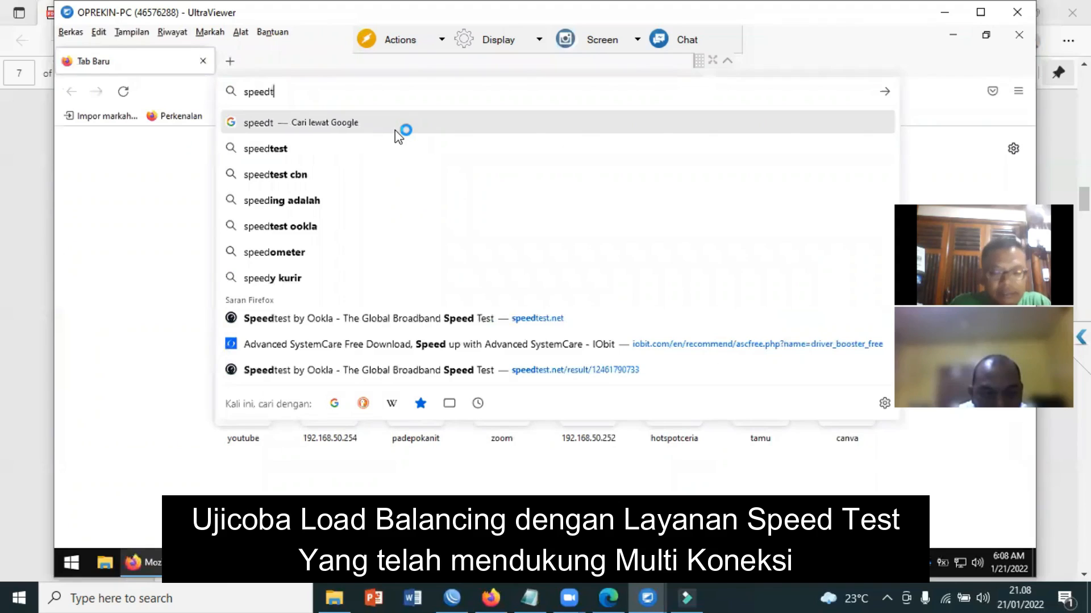
type("e")
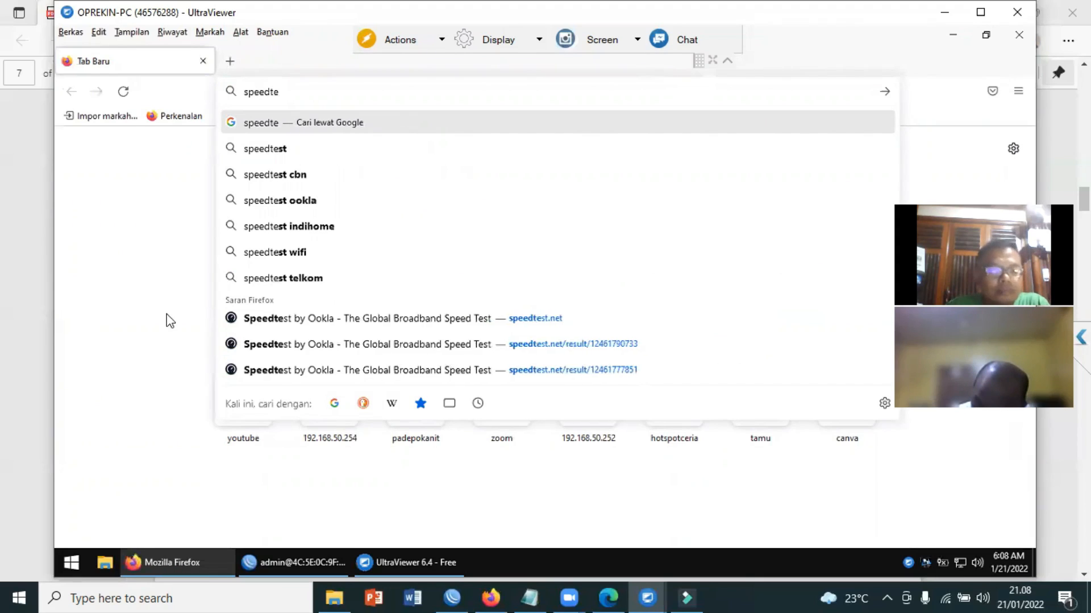
type("st.net")
key("Return")
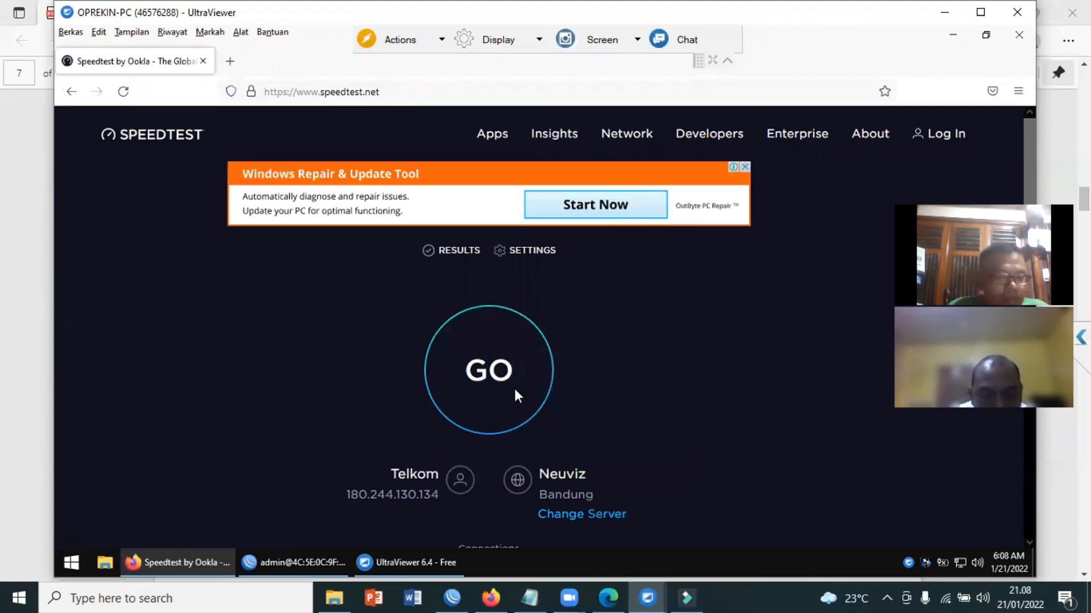
Step: Run the Speedtest to generate traffic across both ISP links and review its readings
left_click(500, 380)
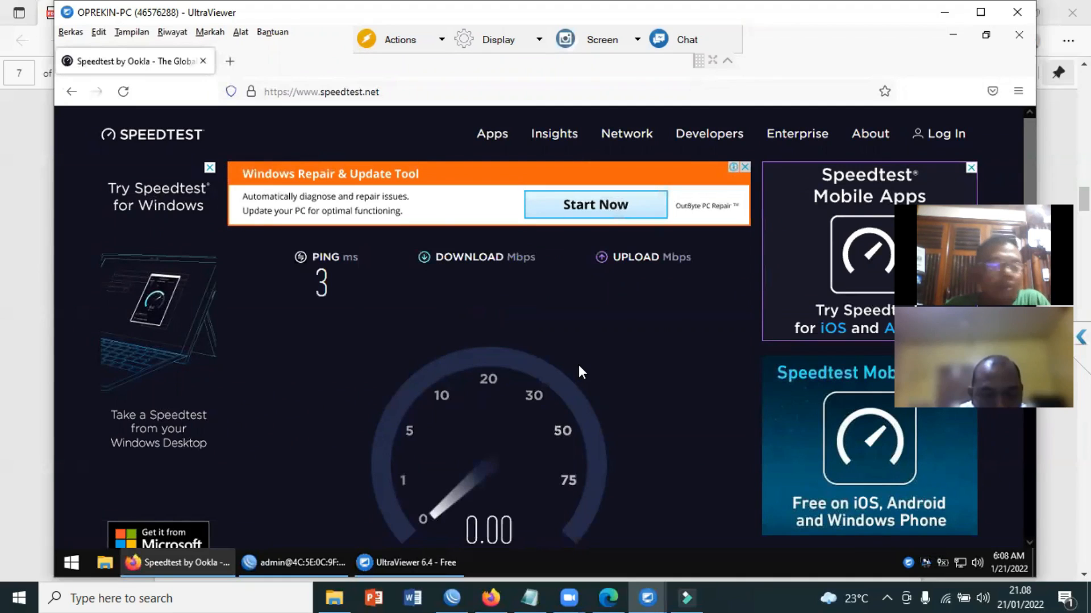
scroll(582, 364, "down", 2)
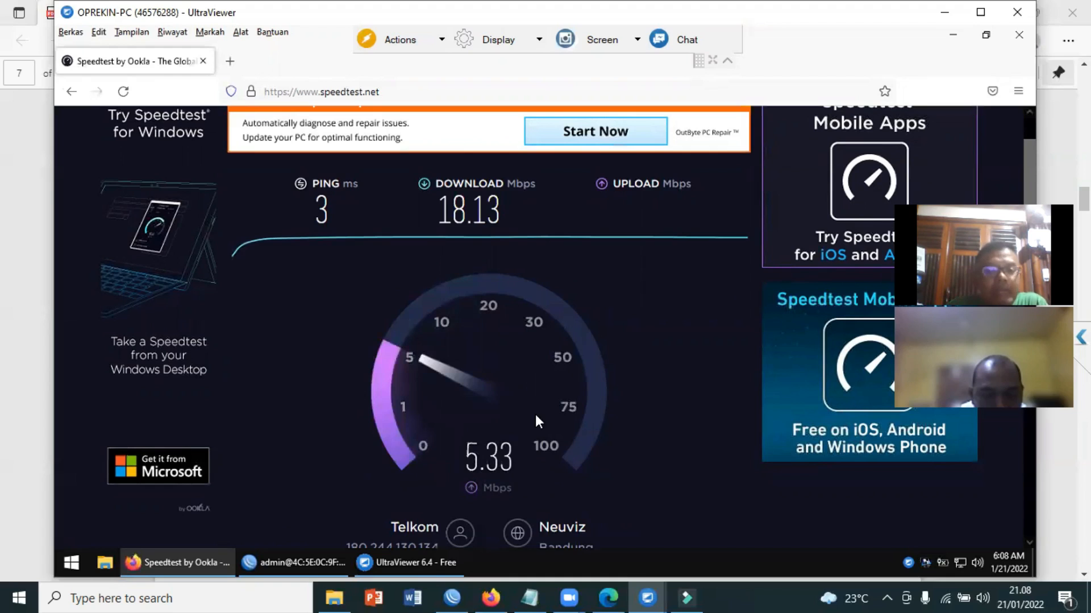
left_click(454, 595)
left_click(1000, 8)
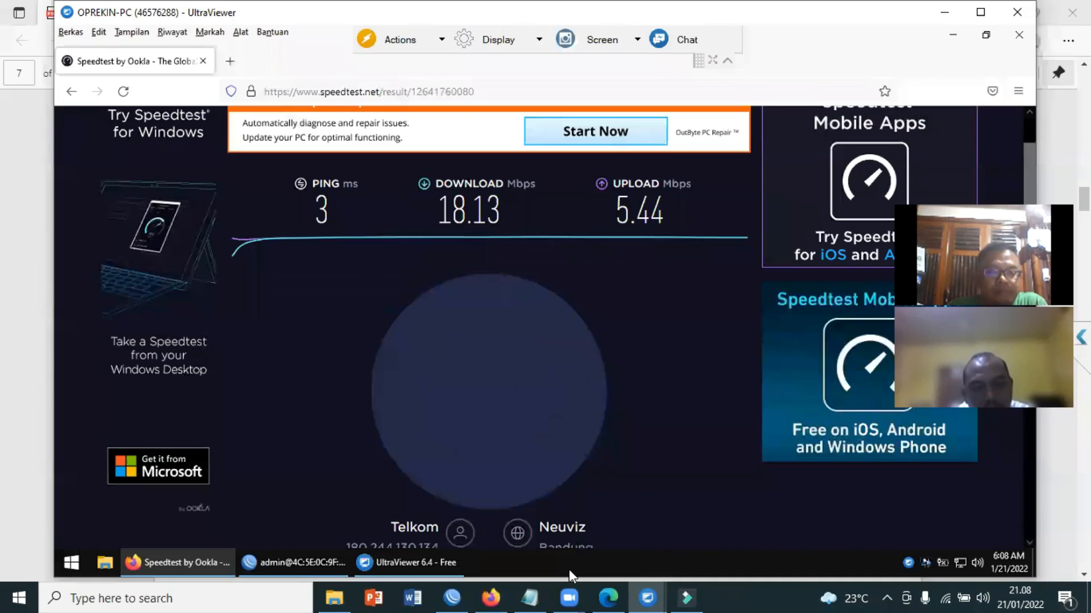
Step: Return to WinBox in the remote session and compare the Tx and Rx traffic on "1. Internet Via Kabel" and wlan1
left_click(646, 595)
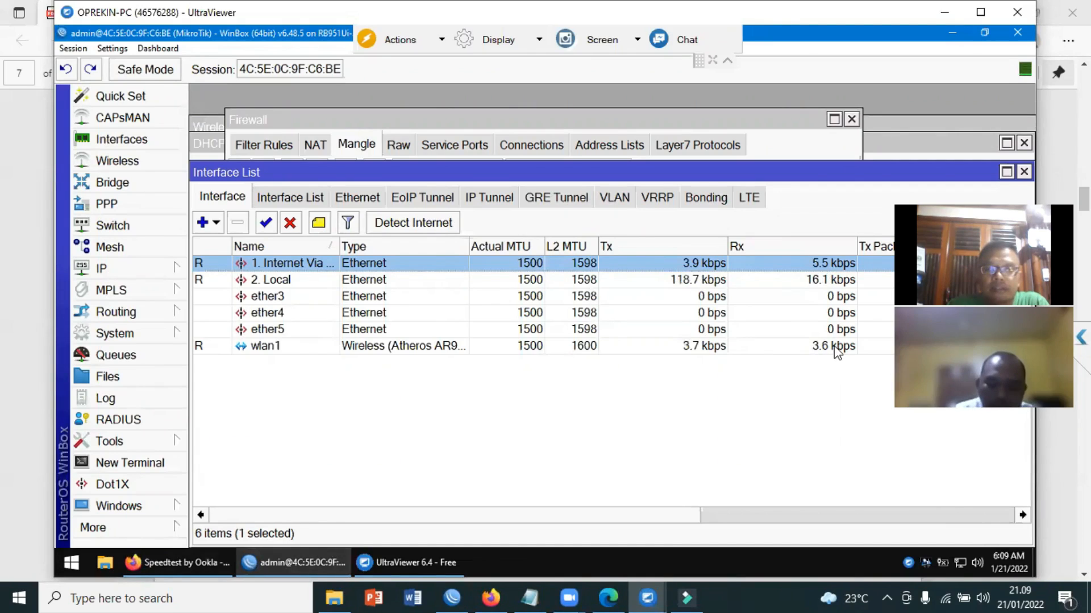
left_click(733, 345)
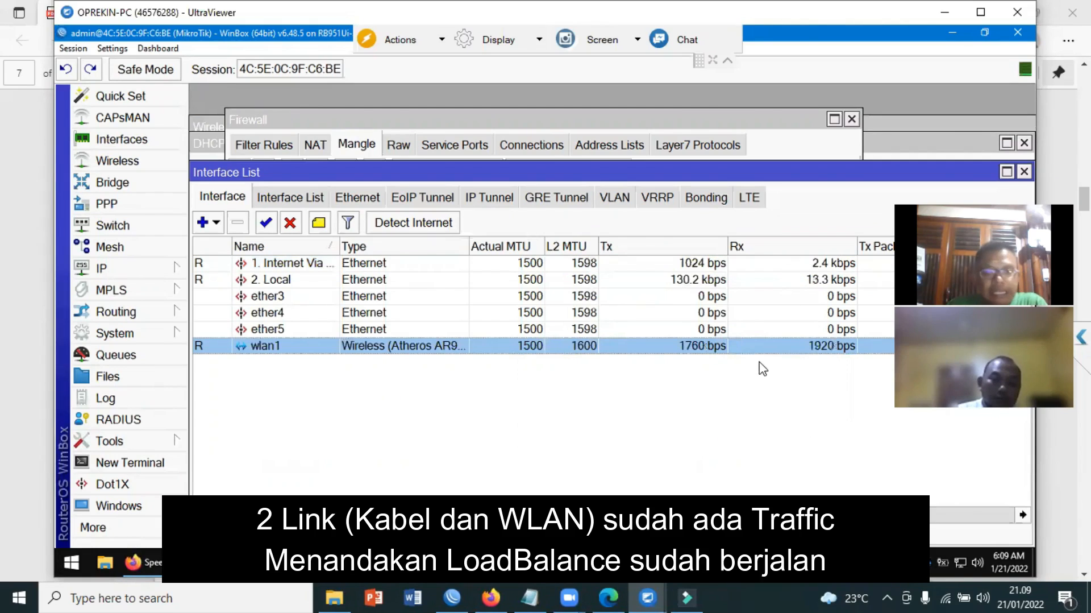
left_click(811, 263)
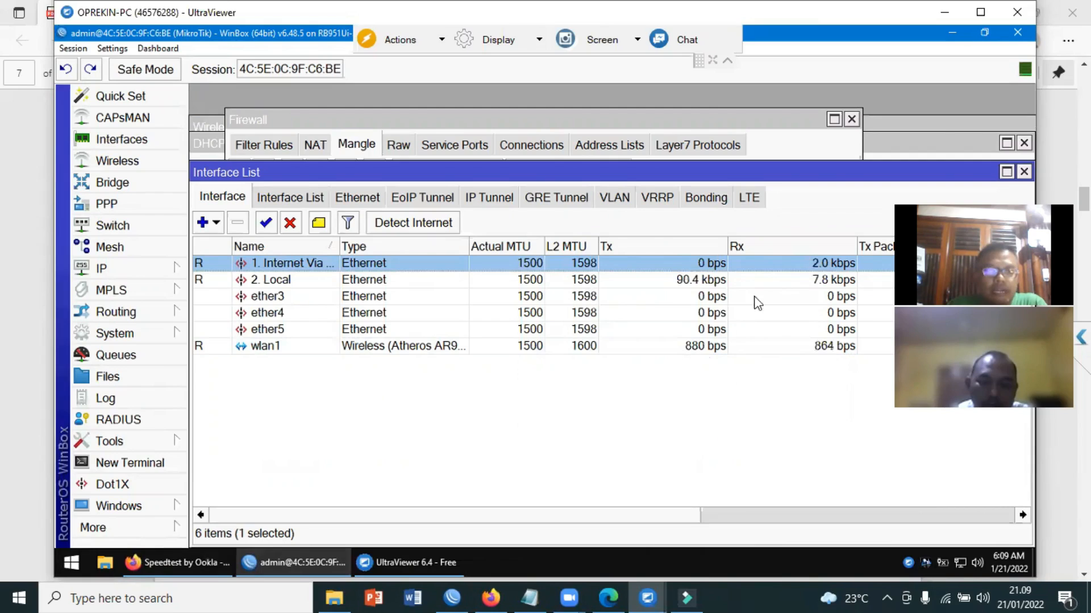
left_click(449, 346)
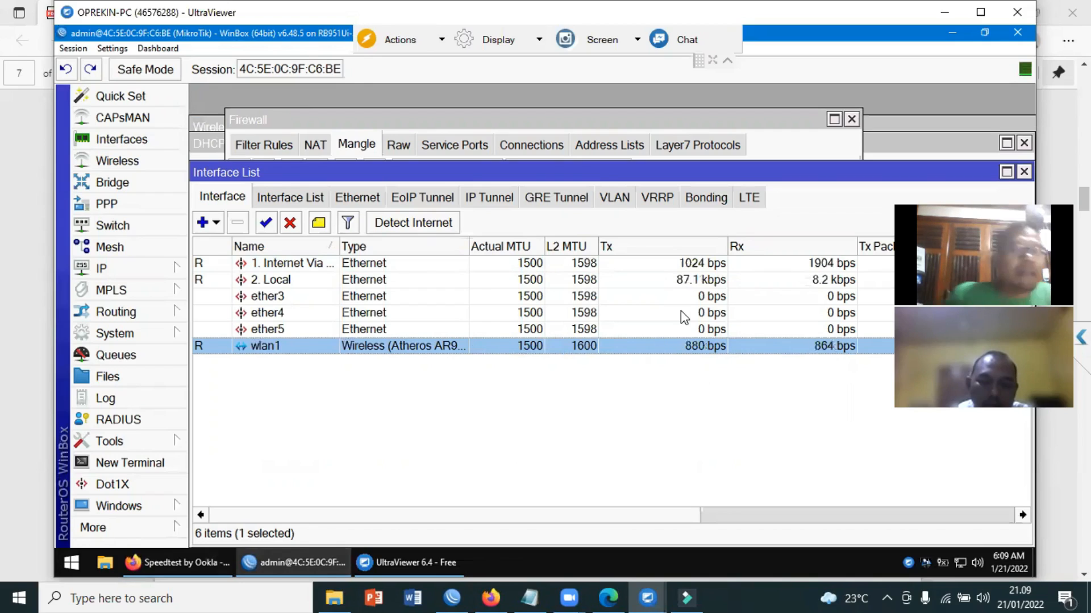
Step: Start a continuous ping to google.com in a new router terminal for the failover test
left_click(120, 462)
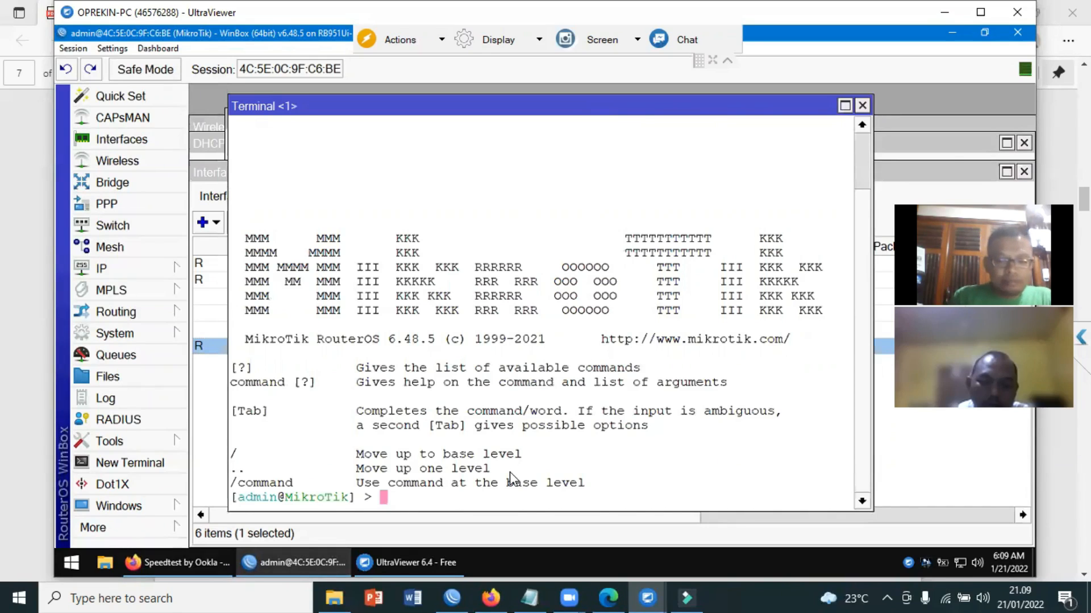
type("ping")
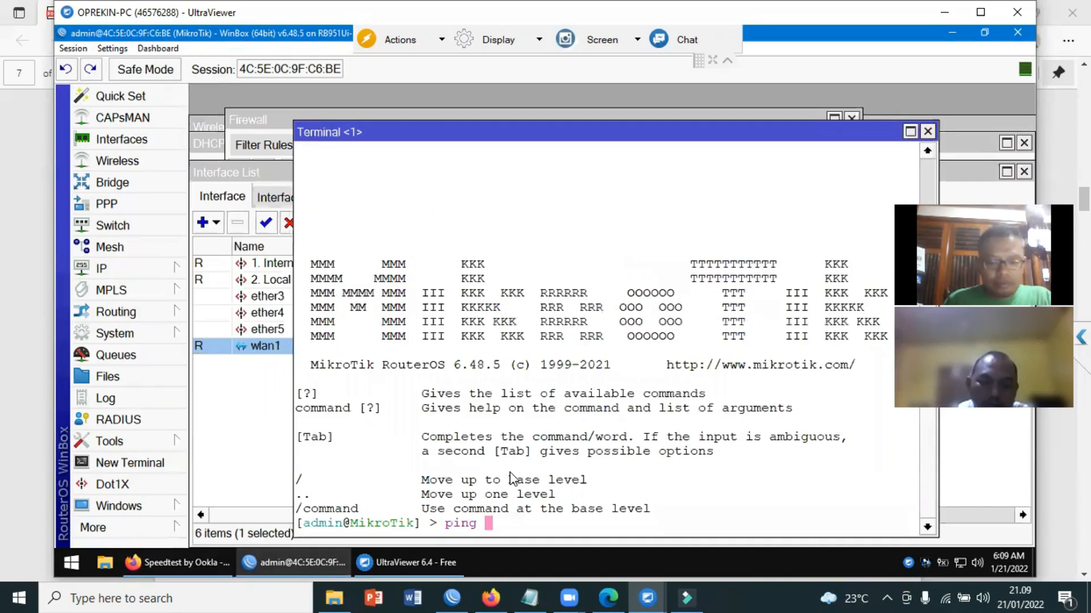
type(" g")
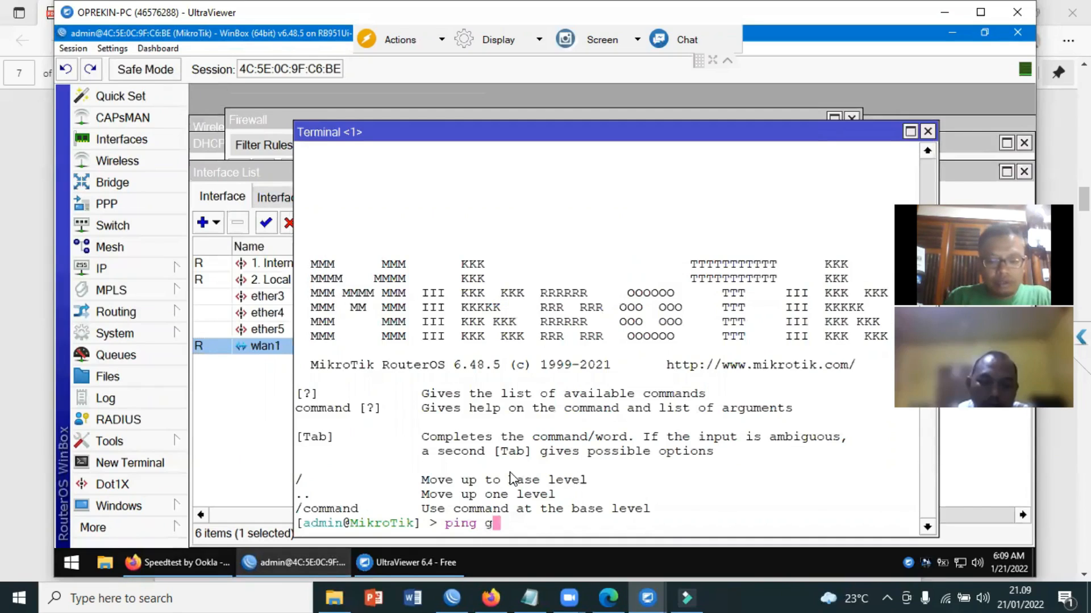
type("oogle.")
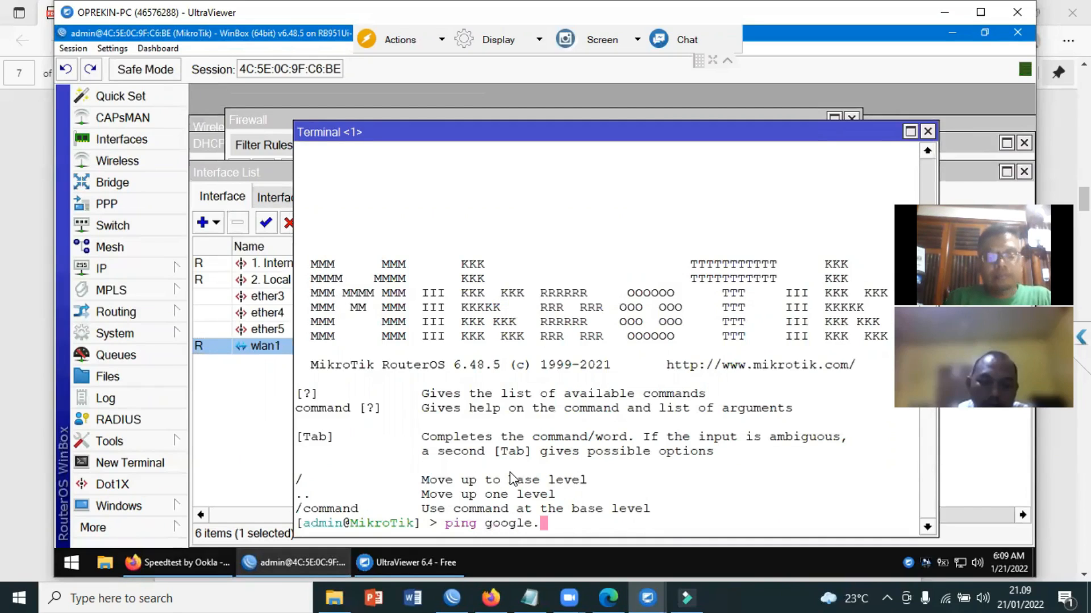
type("com")
key("Return")
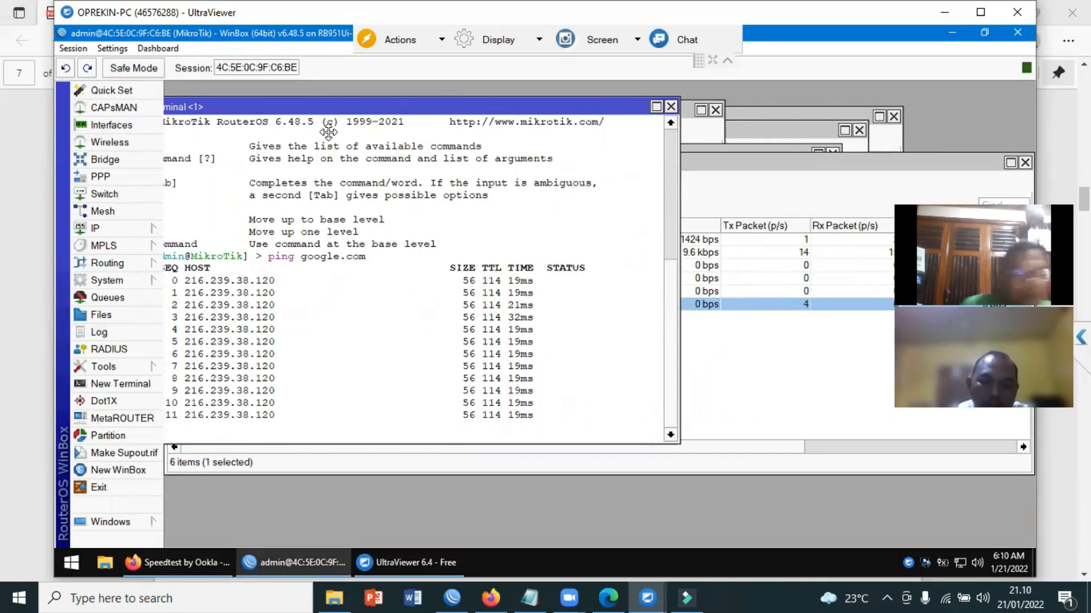
Step: Disable the "1. Internet Via Kabel" interface to cut the ISP 1 link, and check the ping in Terminal <3>
left_click(95, 229)
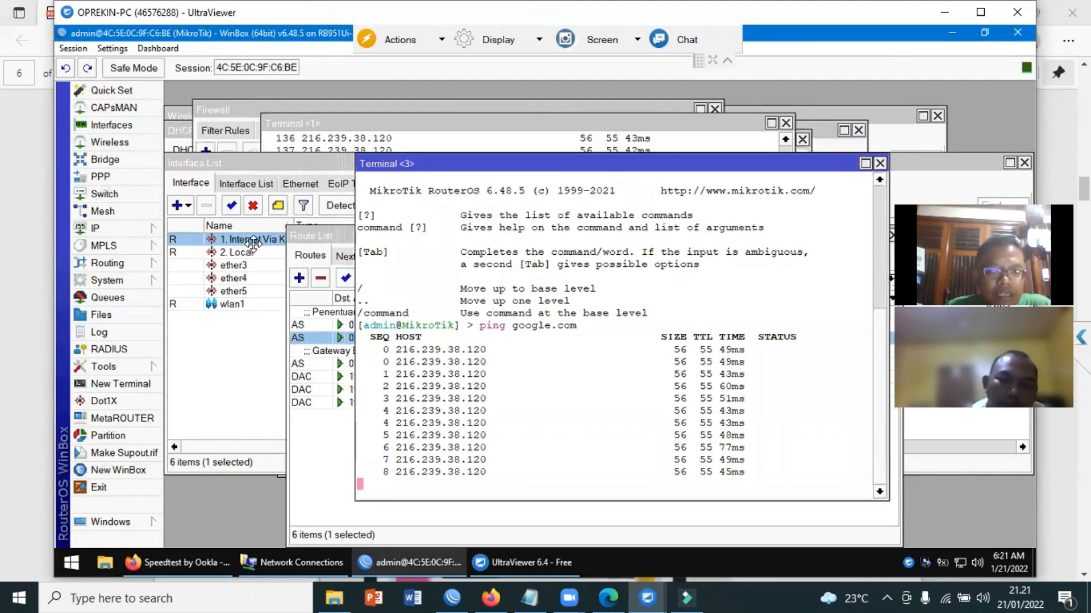
left_click(256, 210)
left_click(253, 206)
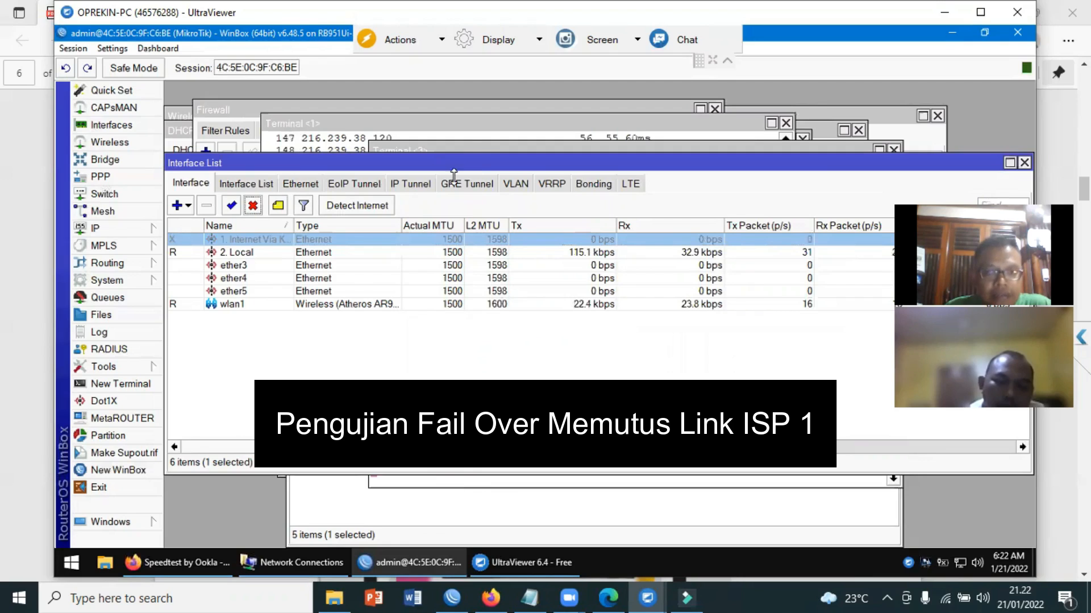
left_click(462, 148)
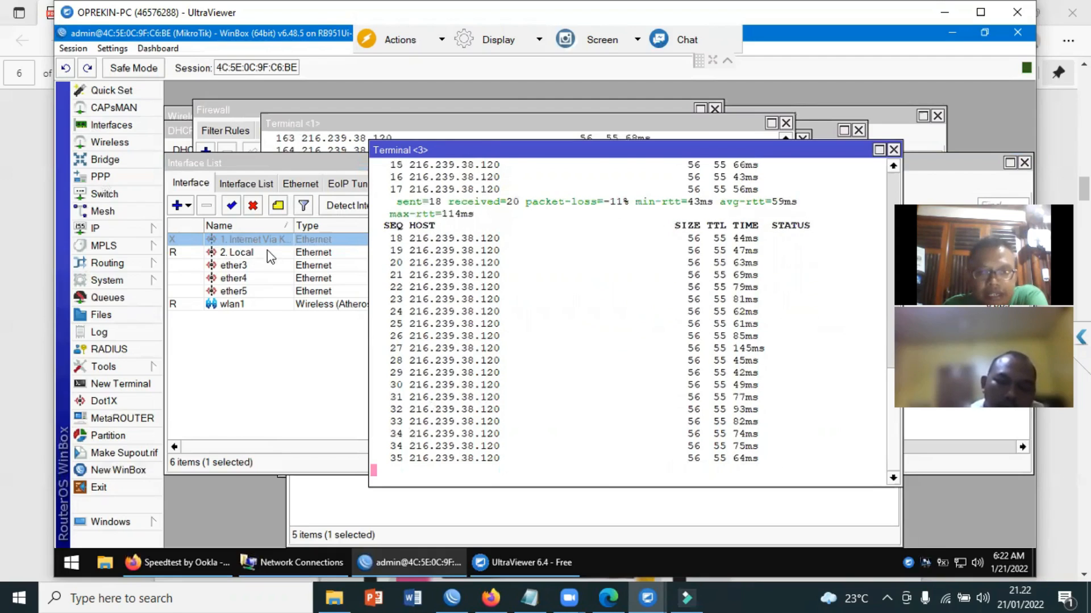
Step: Re-enable the "1. Internet Via Kabel" interface and check the running ping in Terminal <3>
left_click(231, 207)
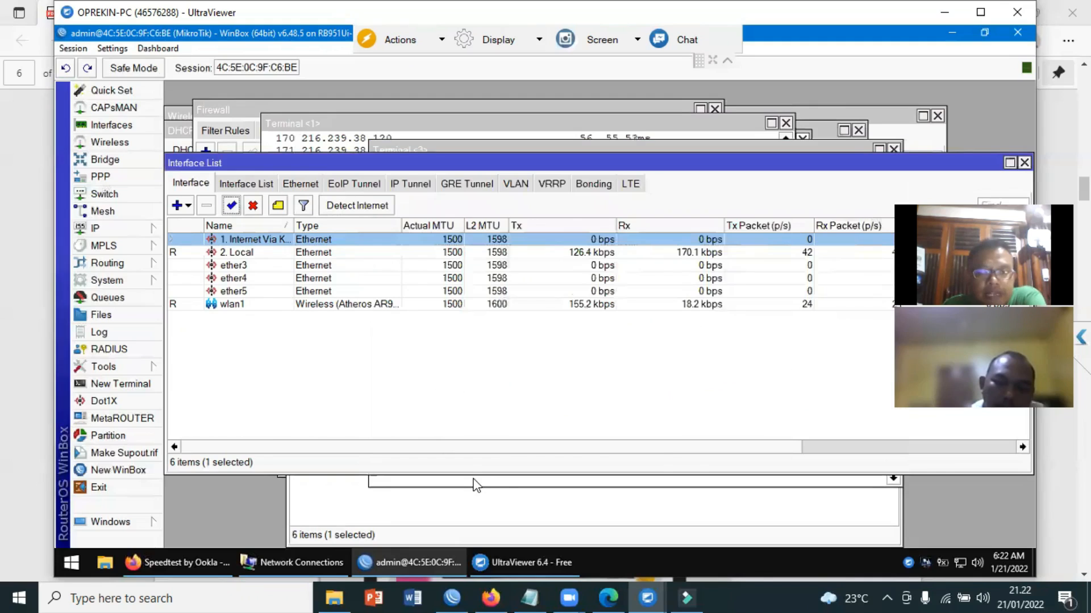
left_click(665, 480)
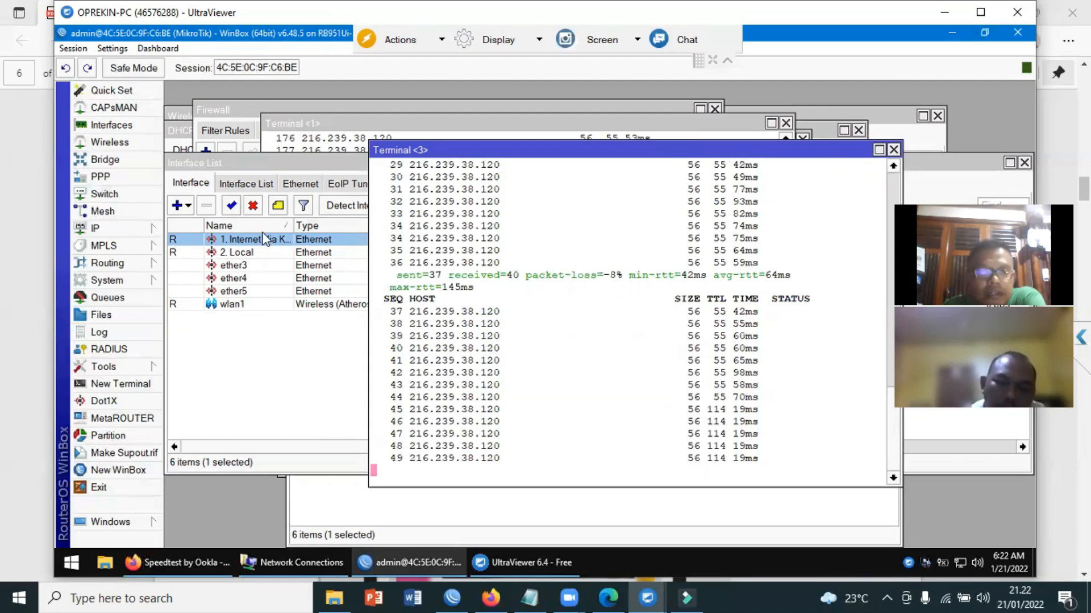
Step: Try to disable the wlan1 interface to cut the ISP 2 link, and check the UltraViewer remote session
left_click(261, 211)
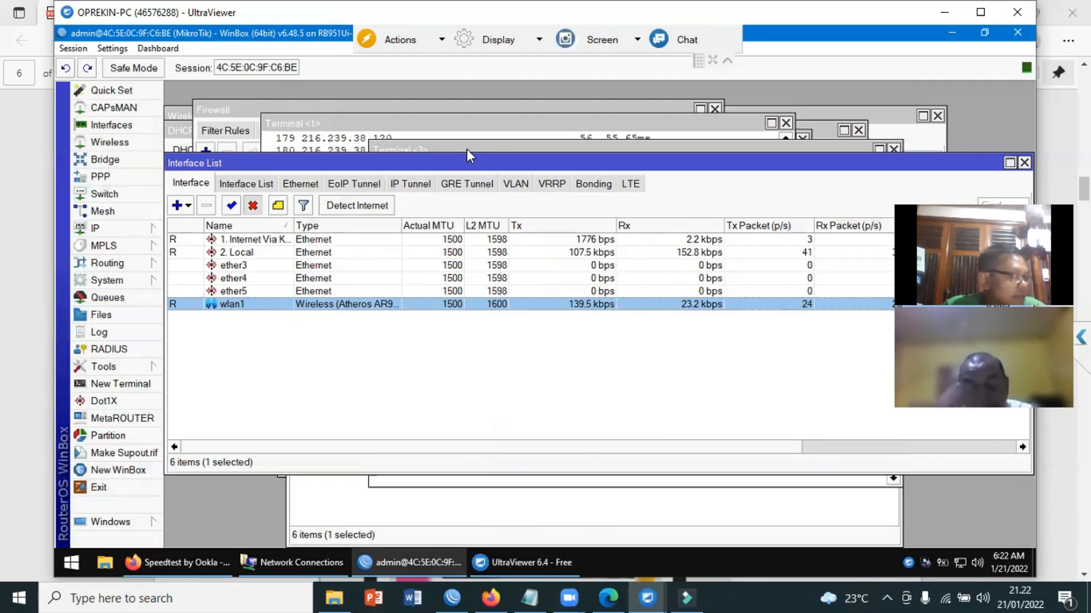
left_click(607, 595)
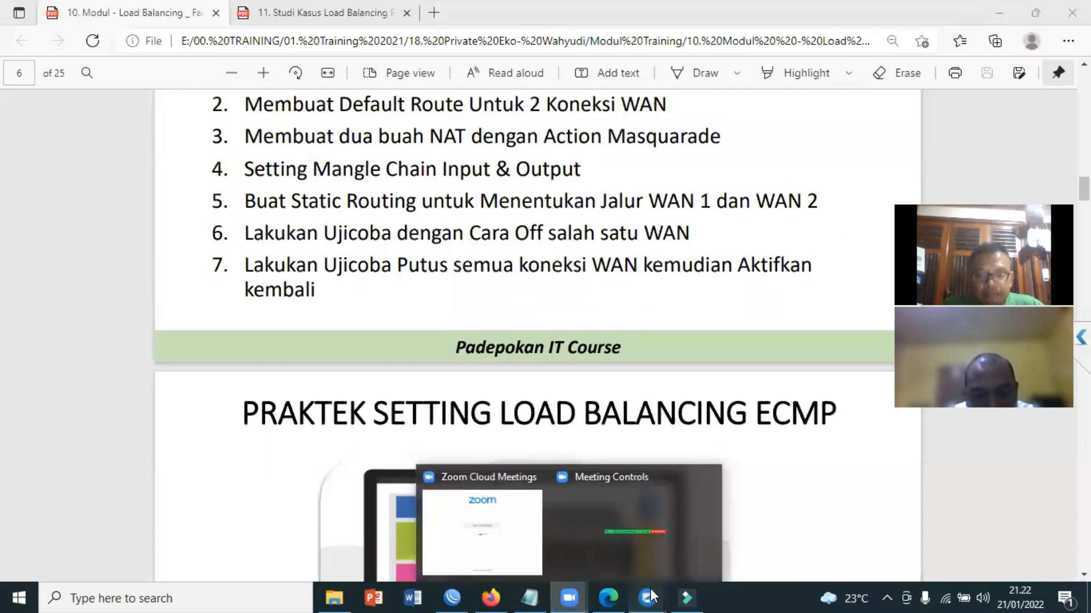
mouse_move(666, 575)
left_click(711, 528)
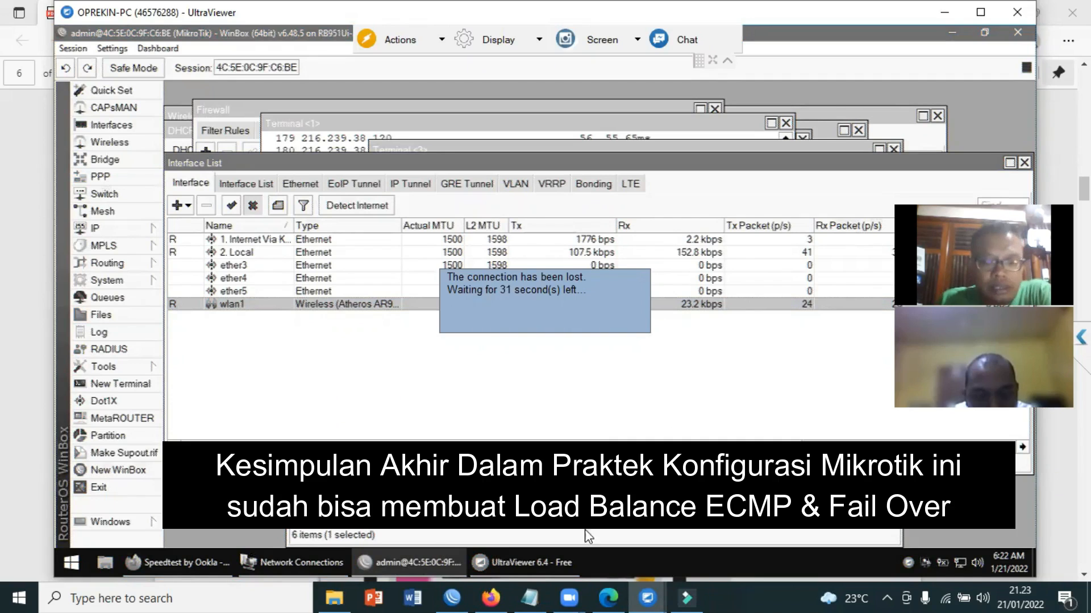
Step: Switch to the training PDF in Edge and review the "Tahapan Konfigurasi Load Balancing ECMP" steps
left_click(616, 588)
scroll(607, 345, "up", 5)
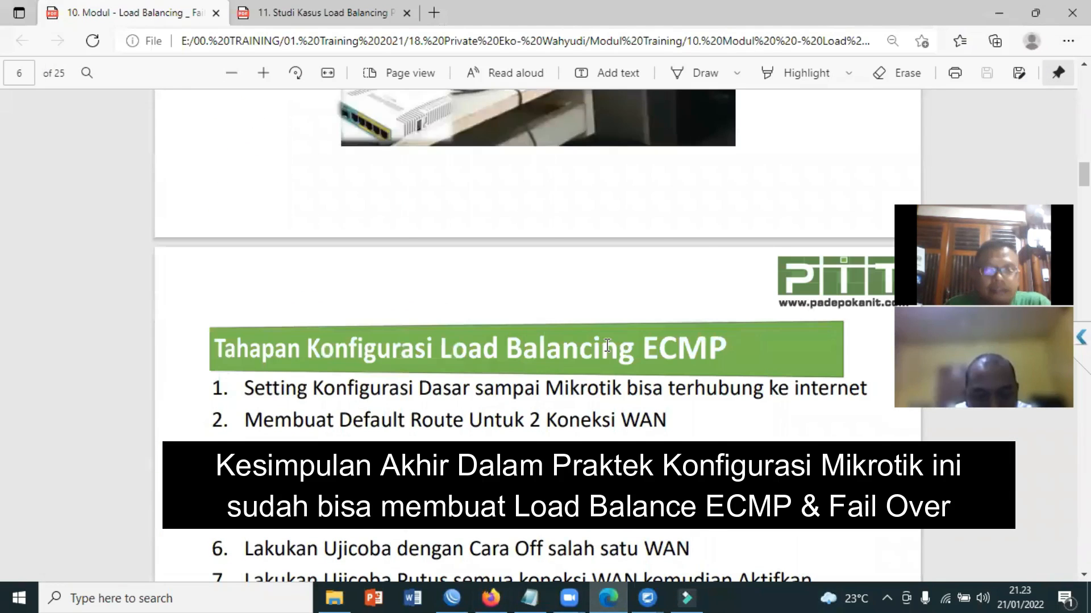
scroll(607, 345, "down", 3)
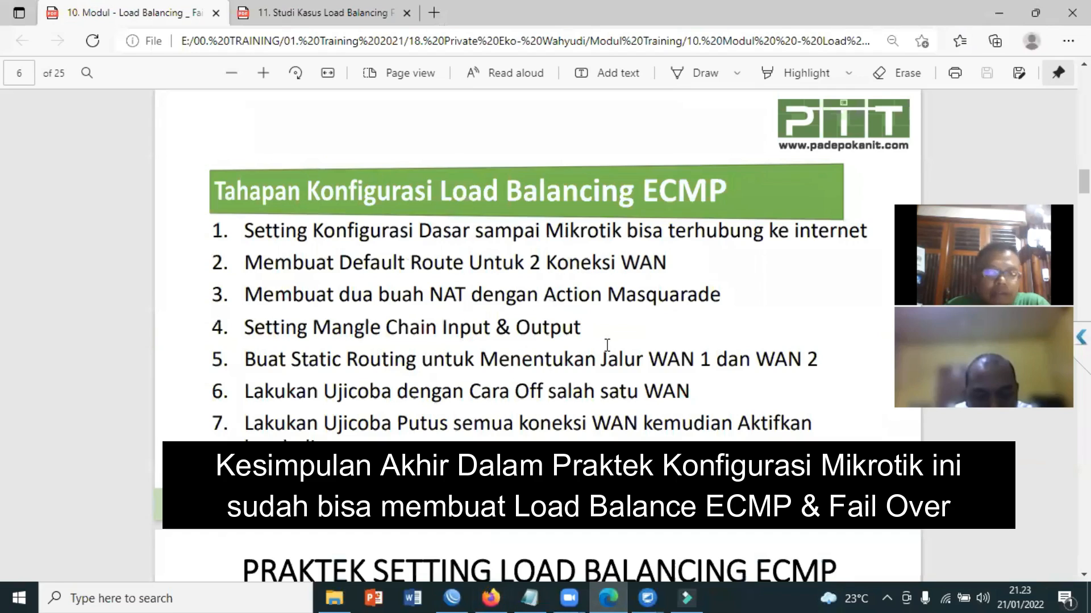